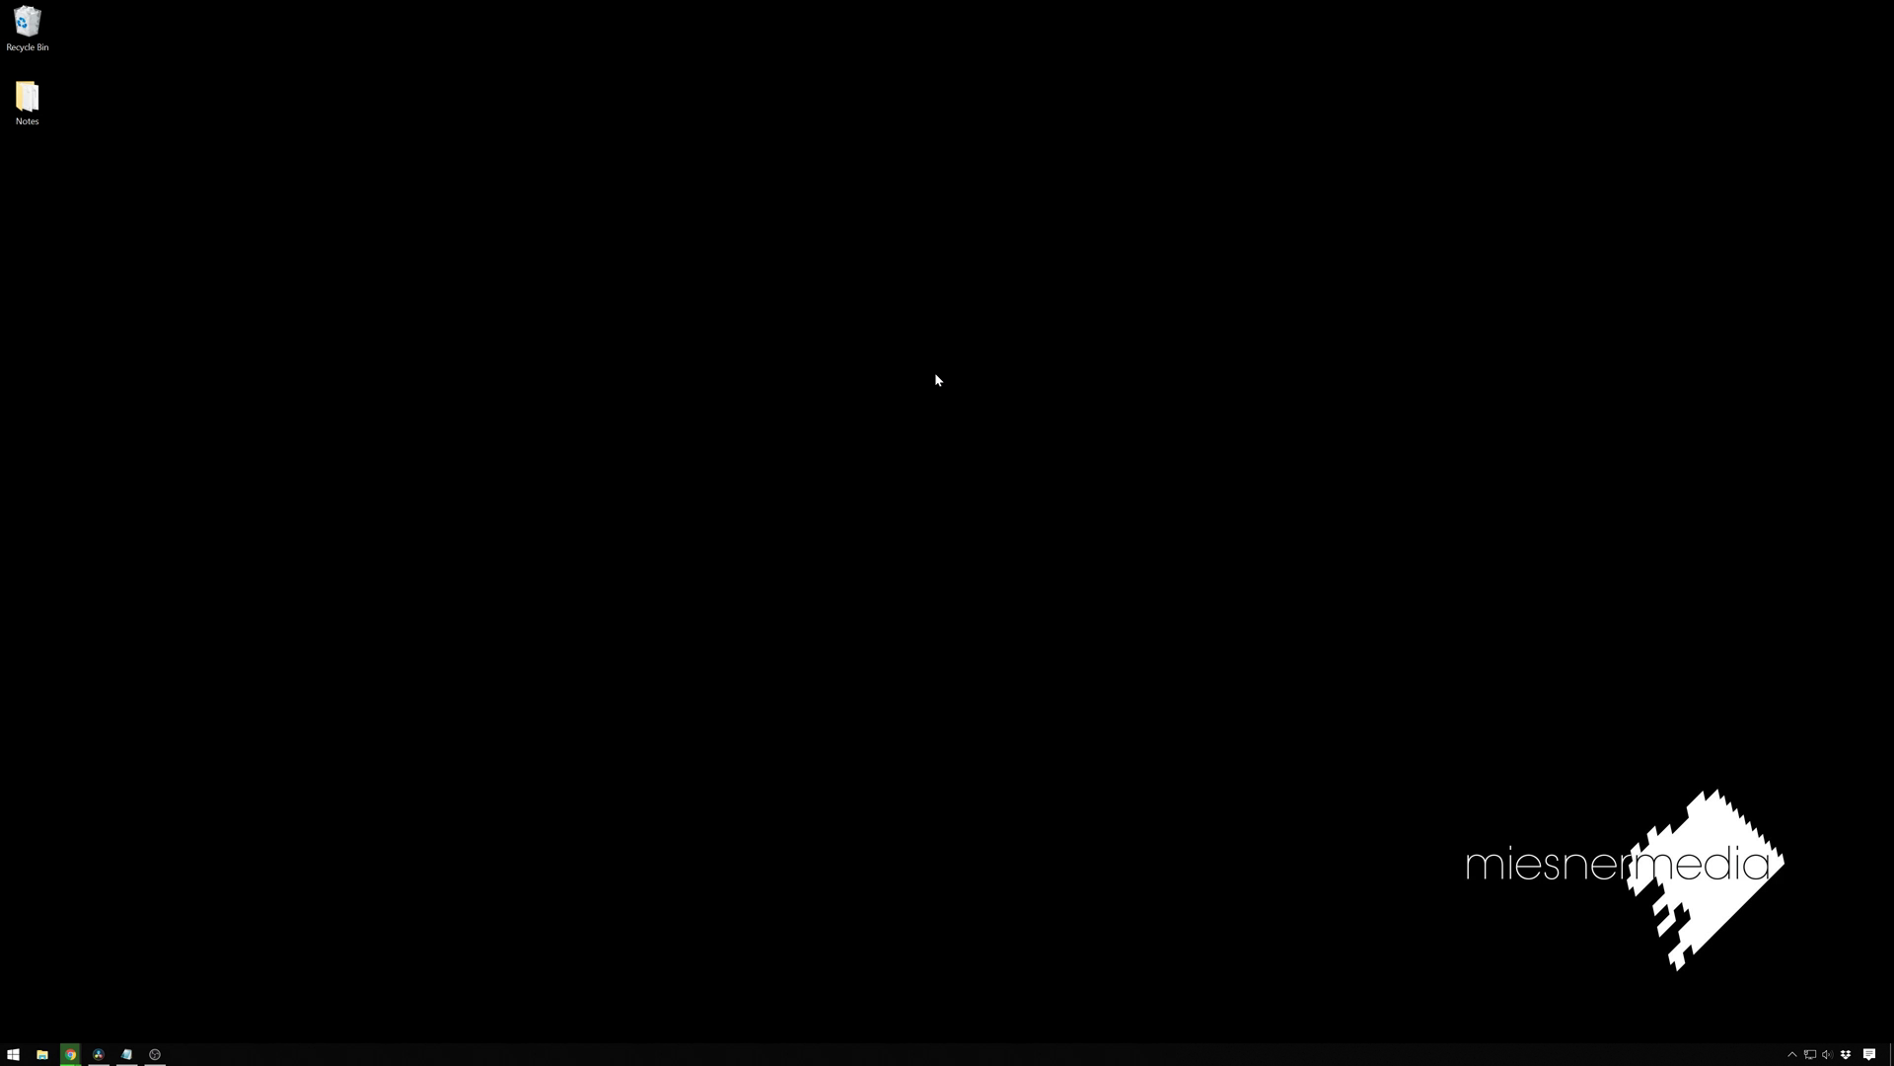
Place a Solid Color generator on the Video 1 track of the Resolve timeline.
drag(485, 351, 754, 553)
drag(590, 474, 1087, 680)
click(98, 1054)
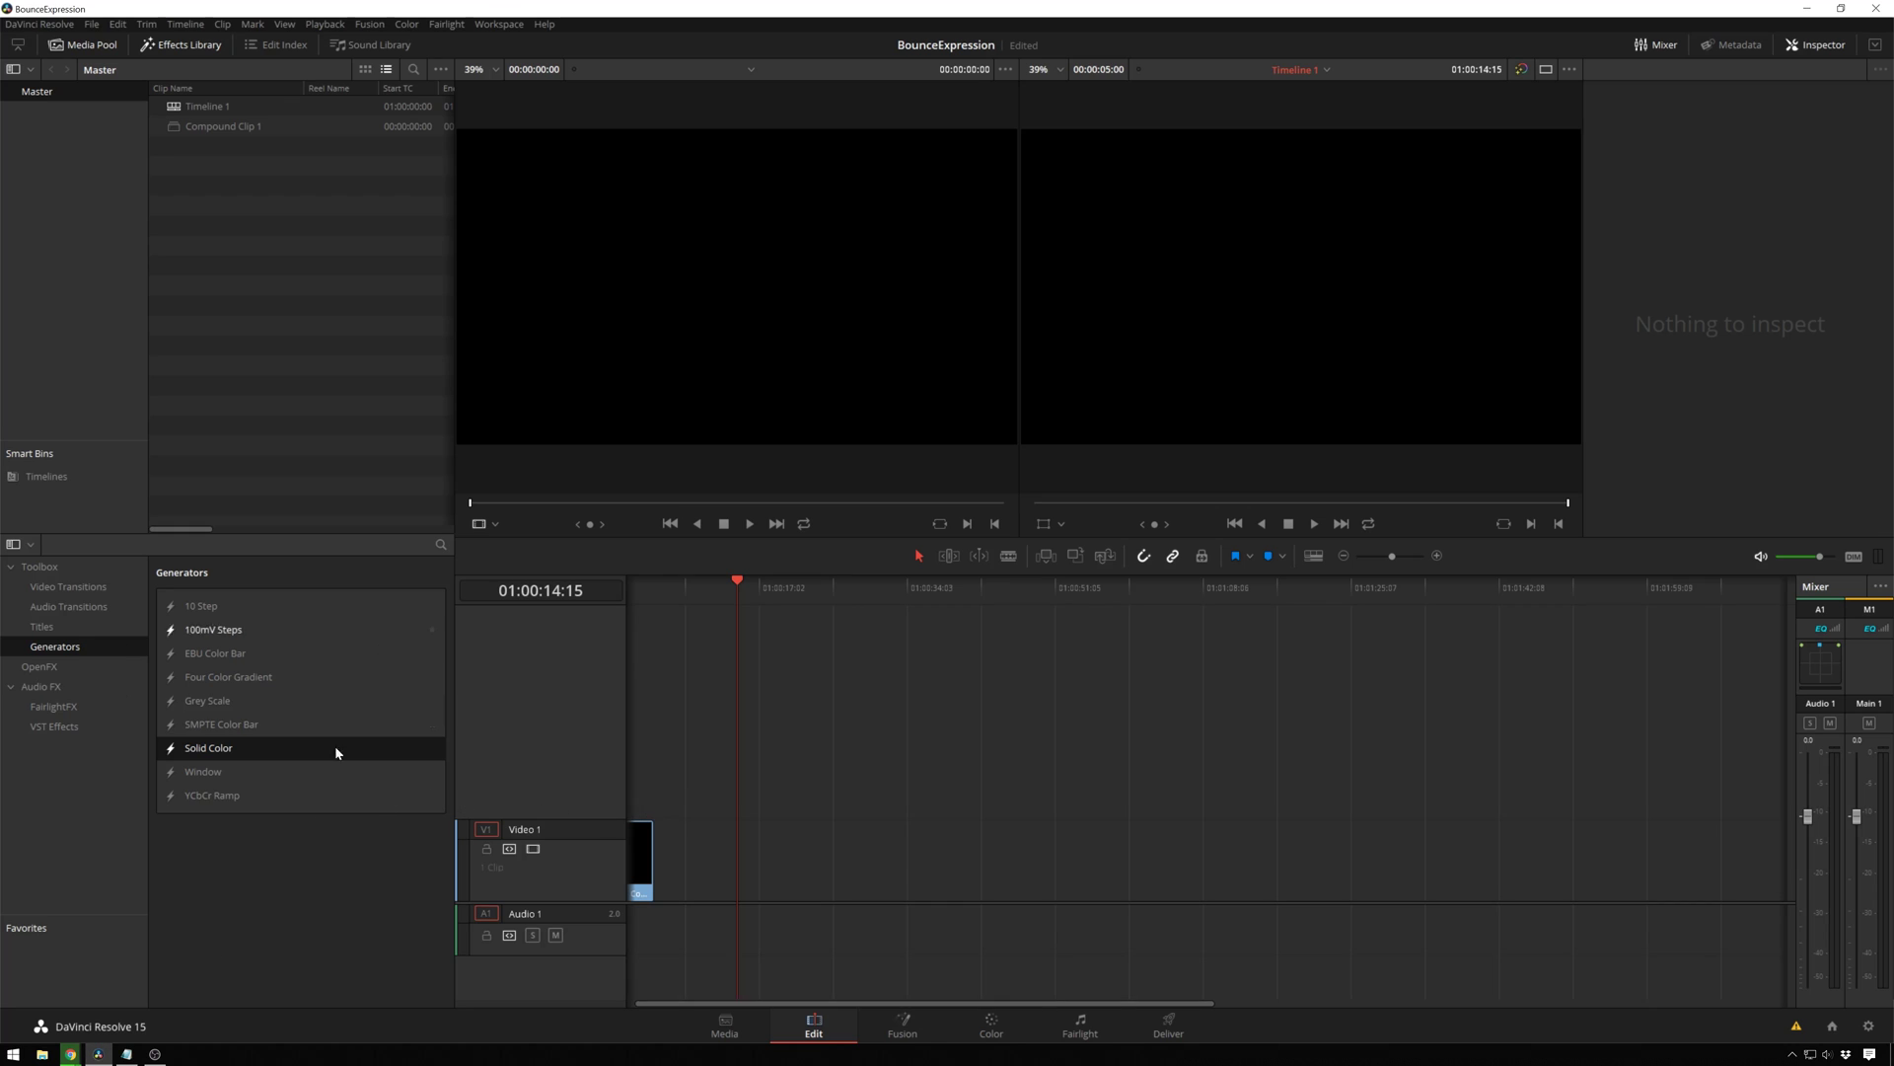
drag(208, 746, 727, 865)
Turn the solid colour clip into Compound Clip 2 and open it in Fusion.
right_click(733, 855)
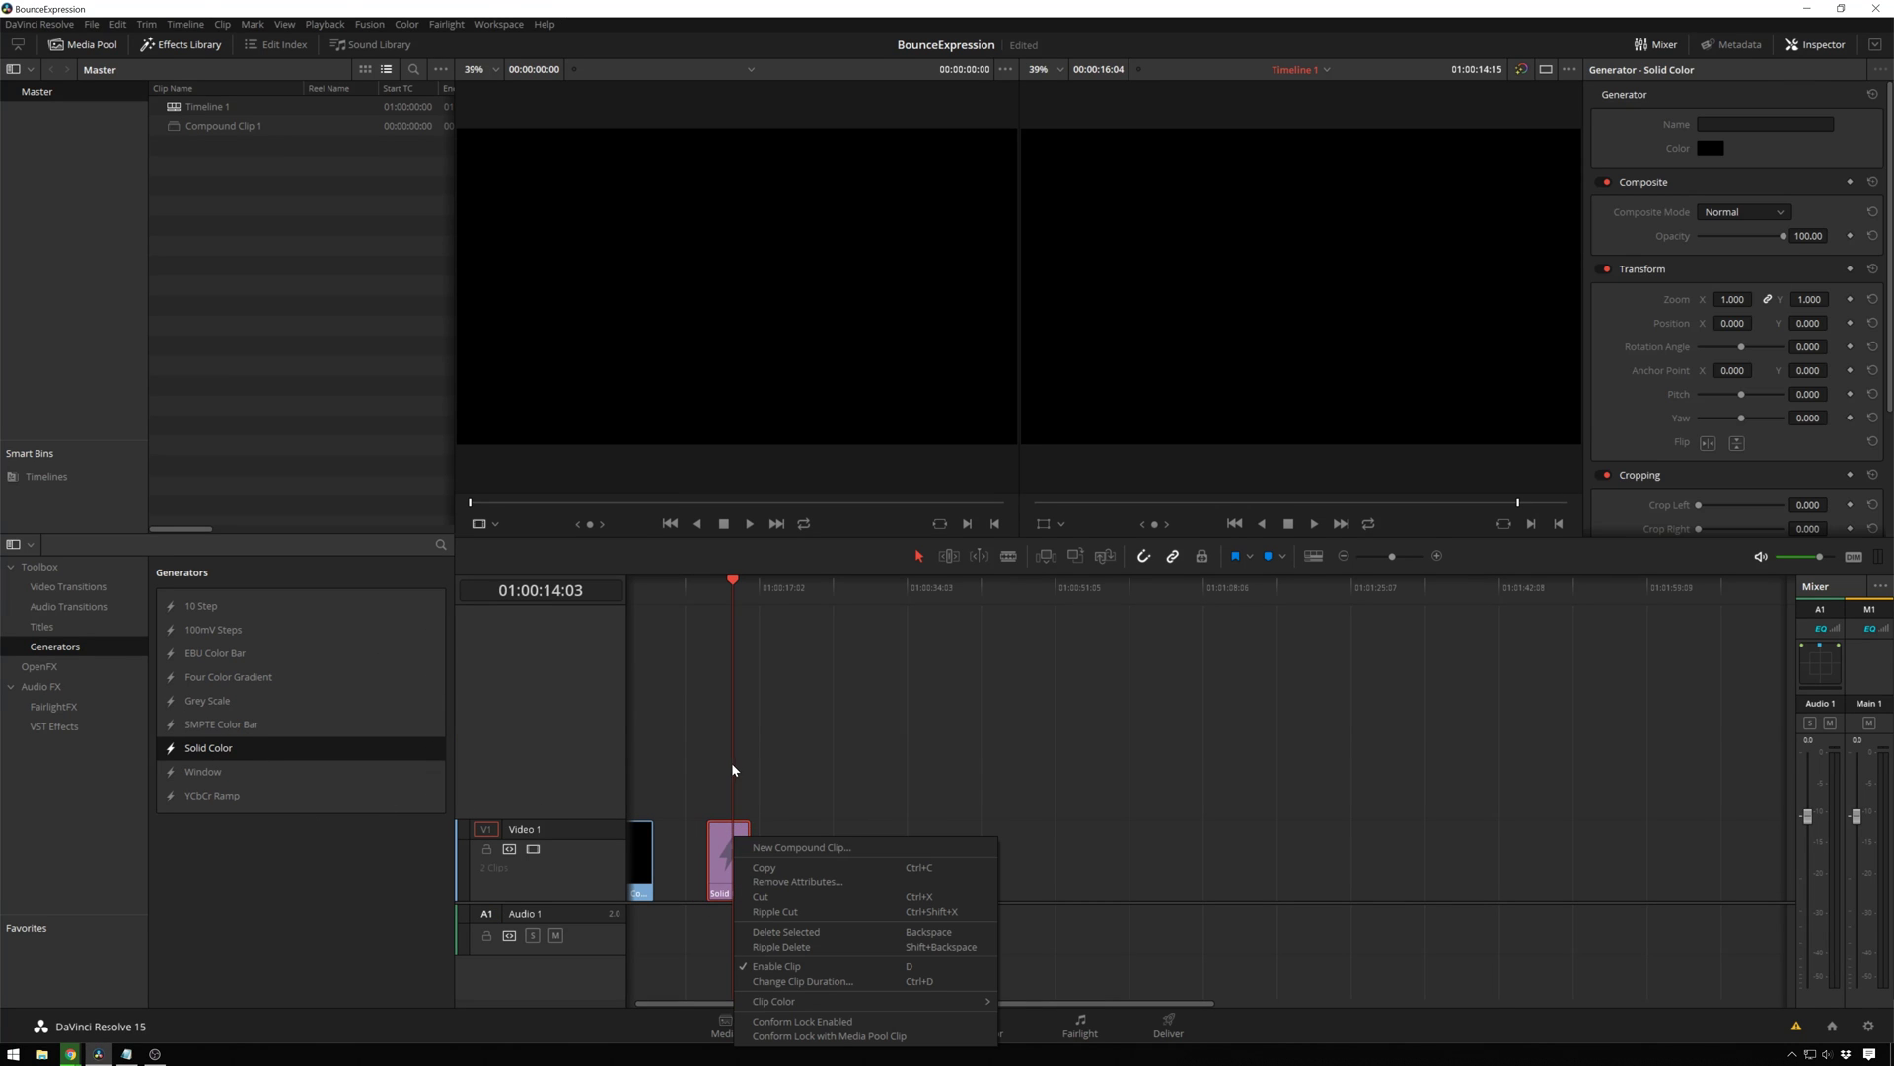
click(807, 846)
key(Return)
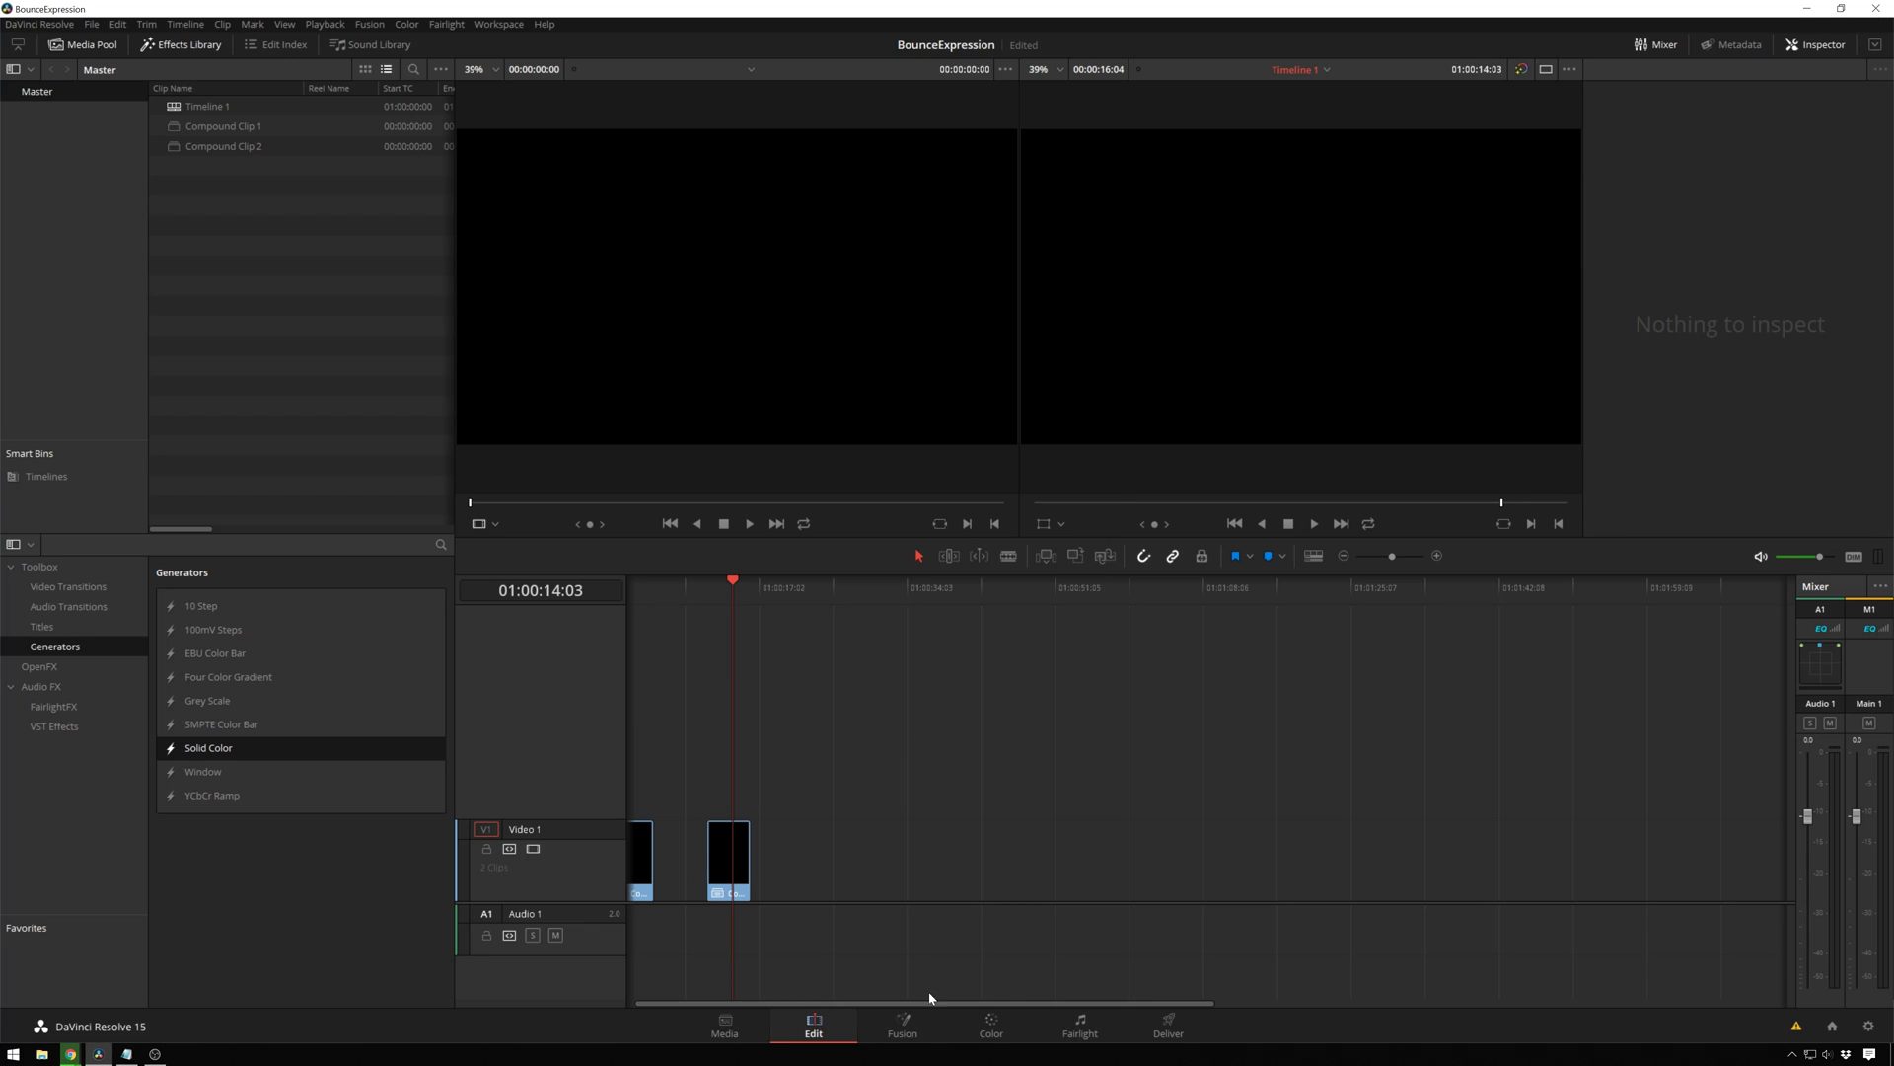
click(729, 858)
click(902, 1024)
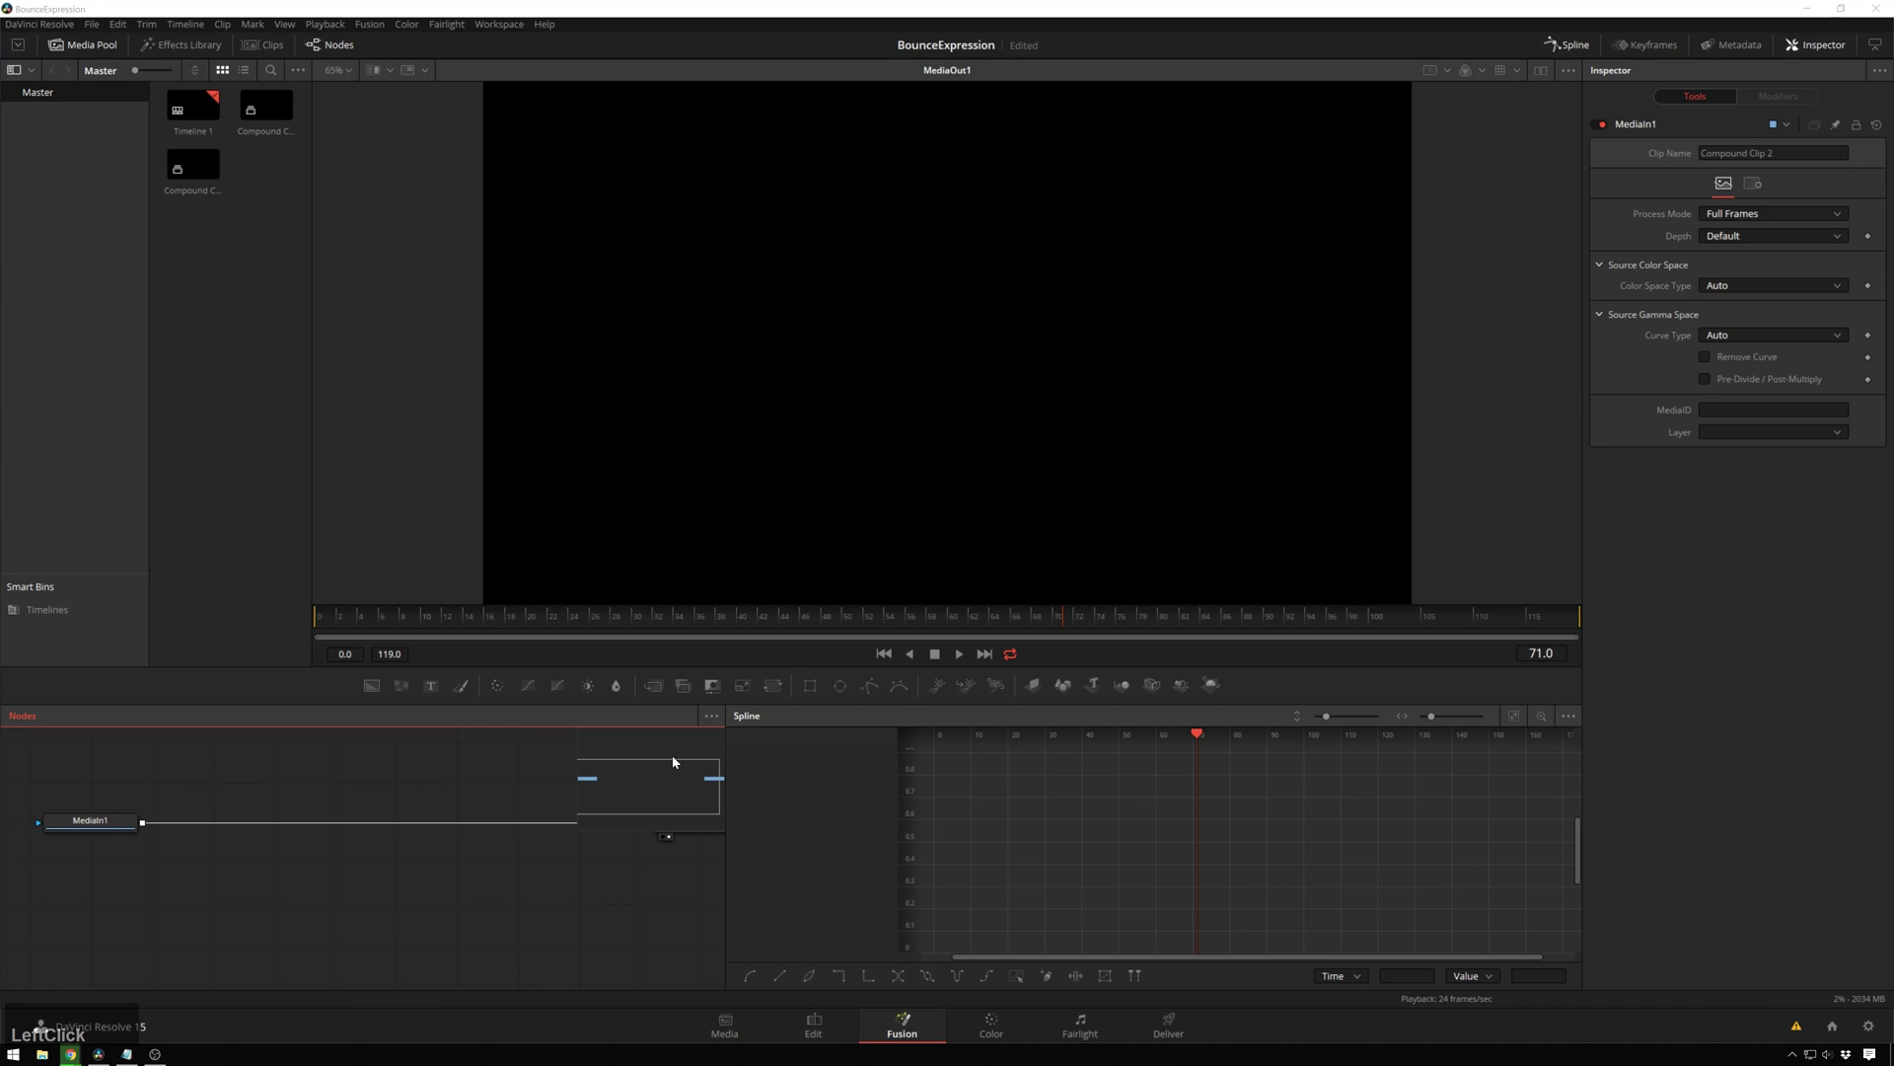
Hide the spline panel and add a Background node below MediaIn1.
click(1564, 44)
drag(859, 799, 1173, 866)
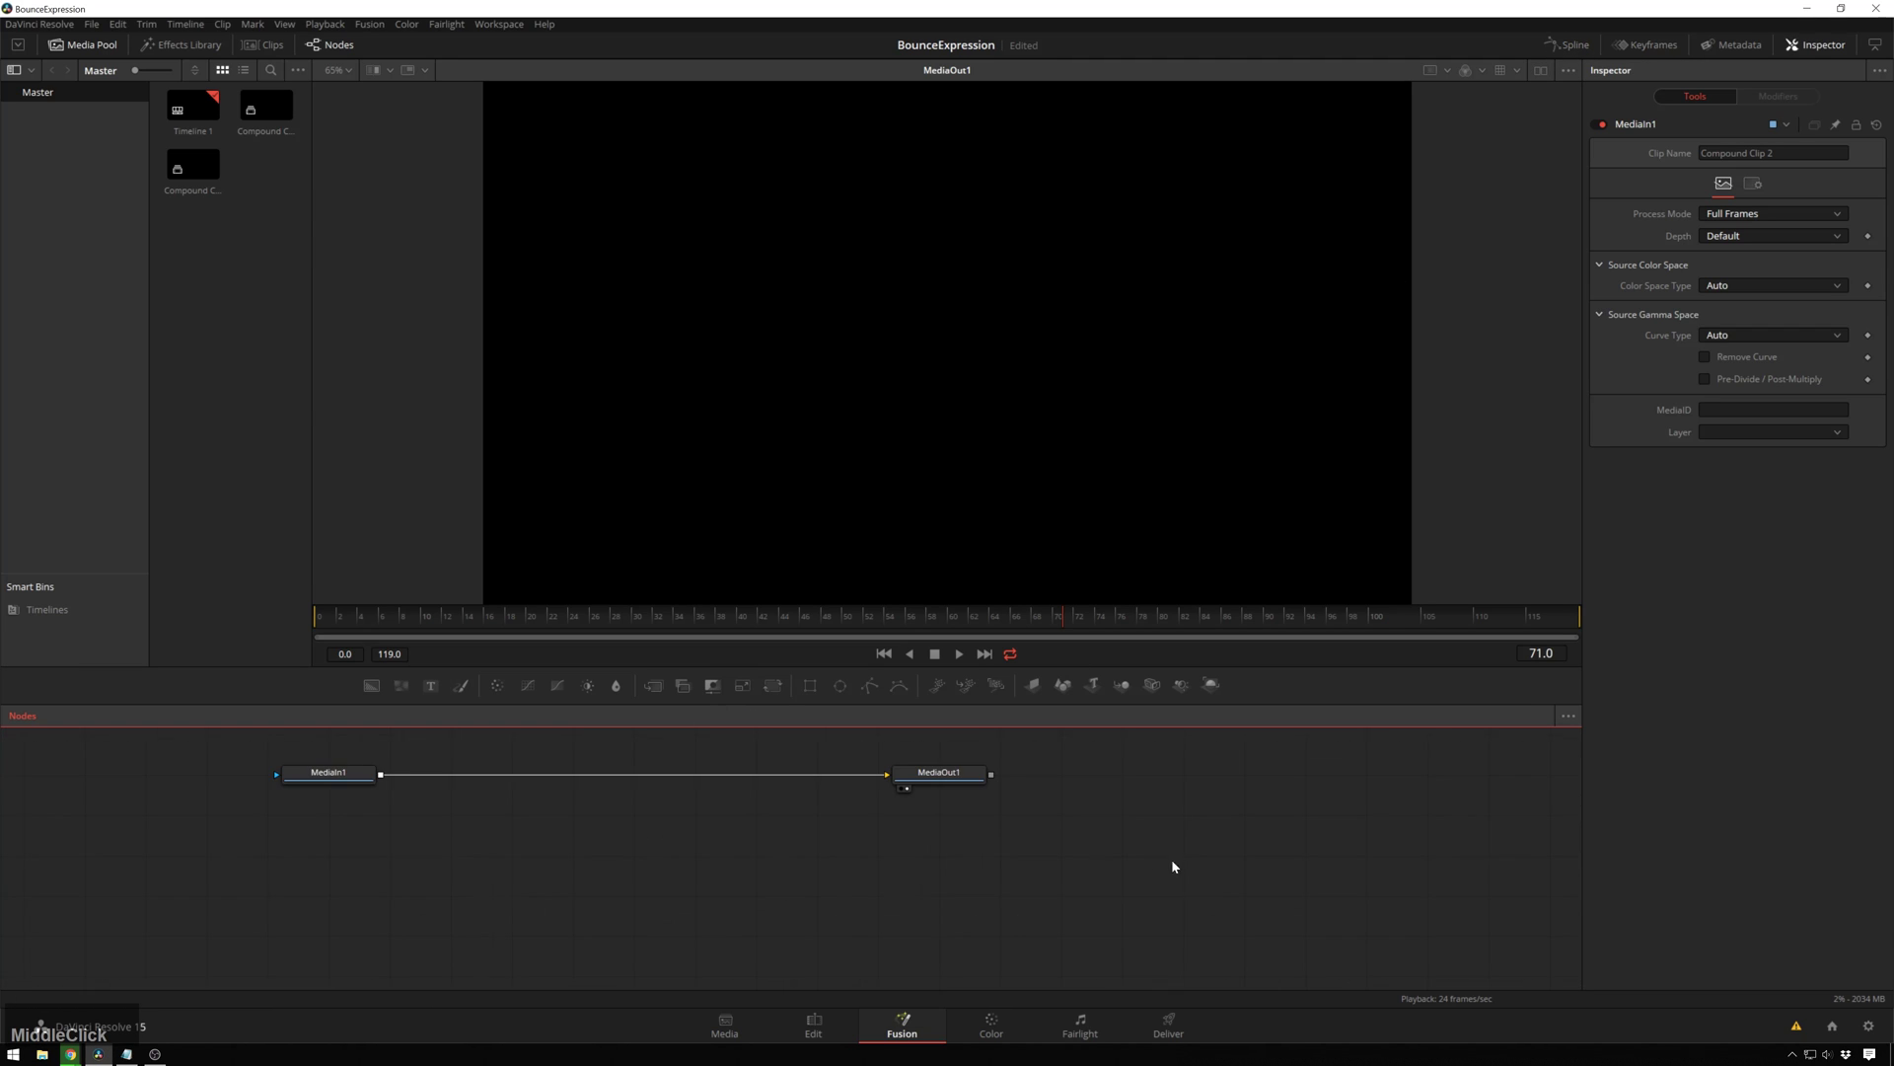
key(shift+space)
text(transfbg)
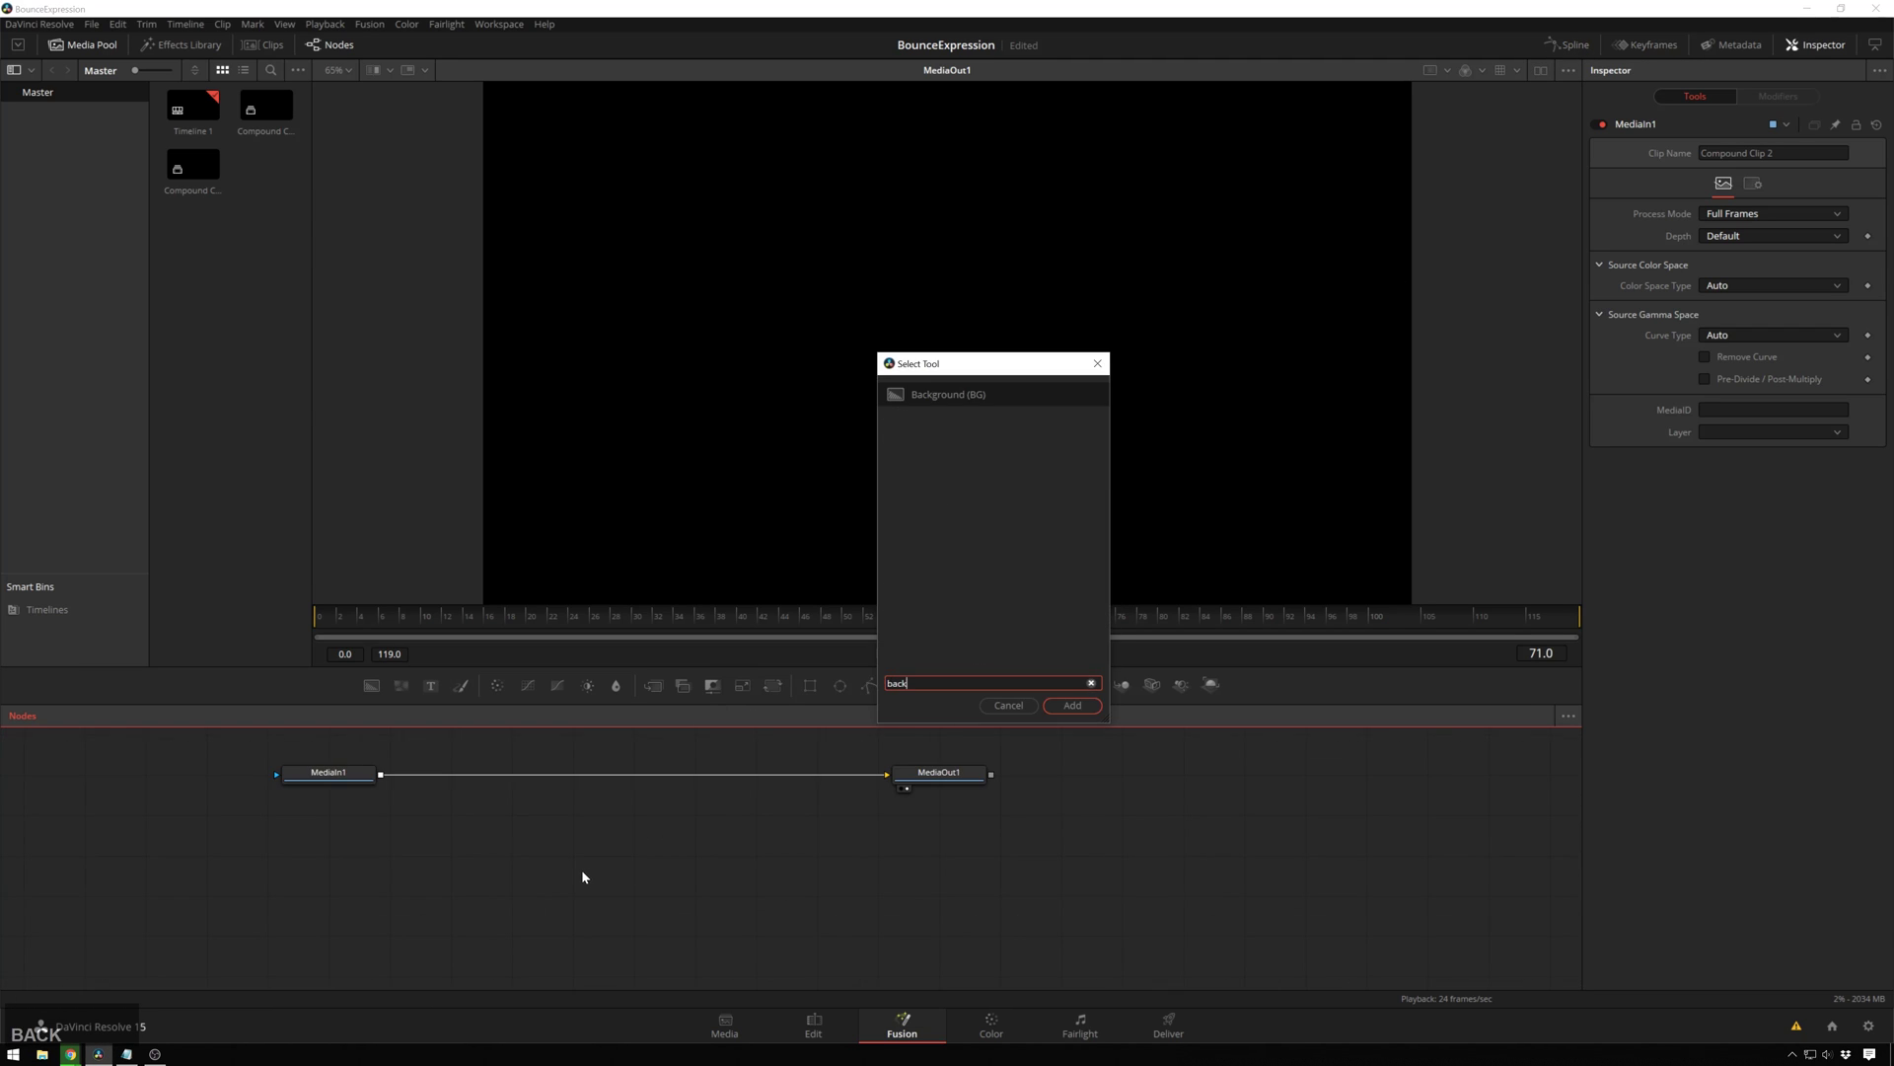
key(Return)
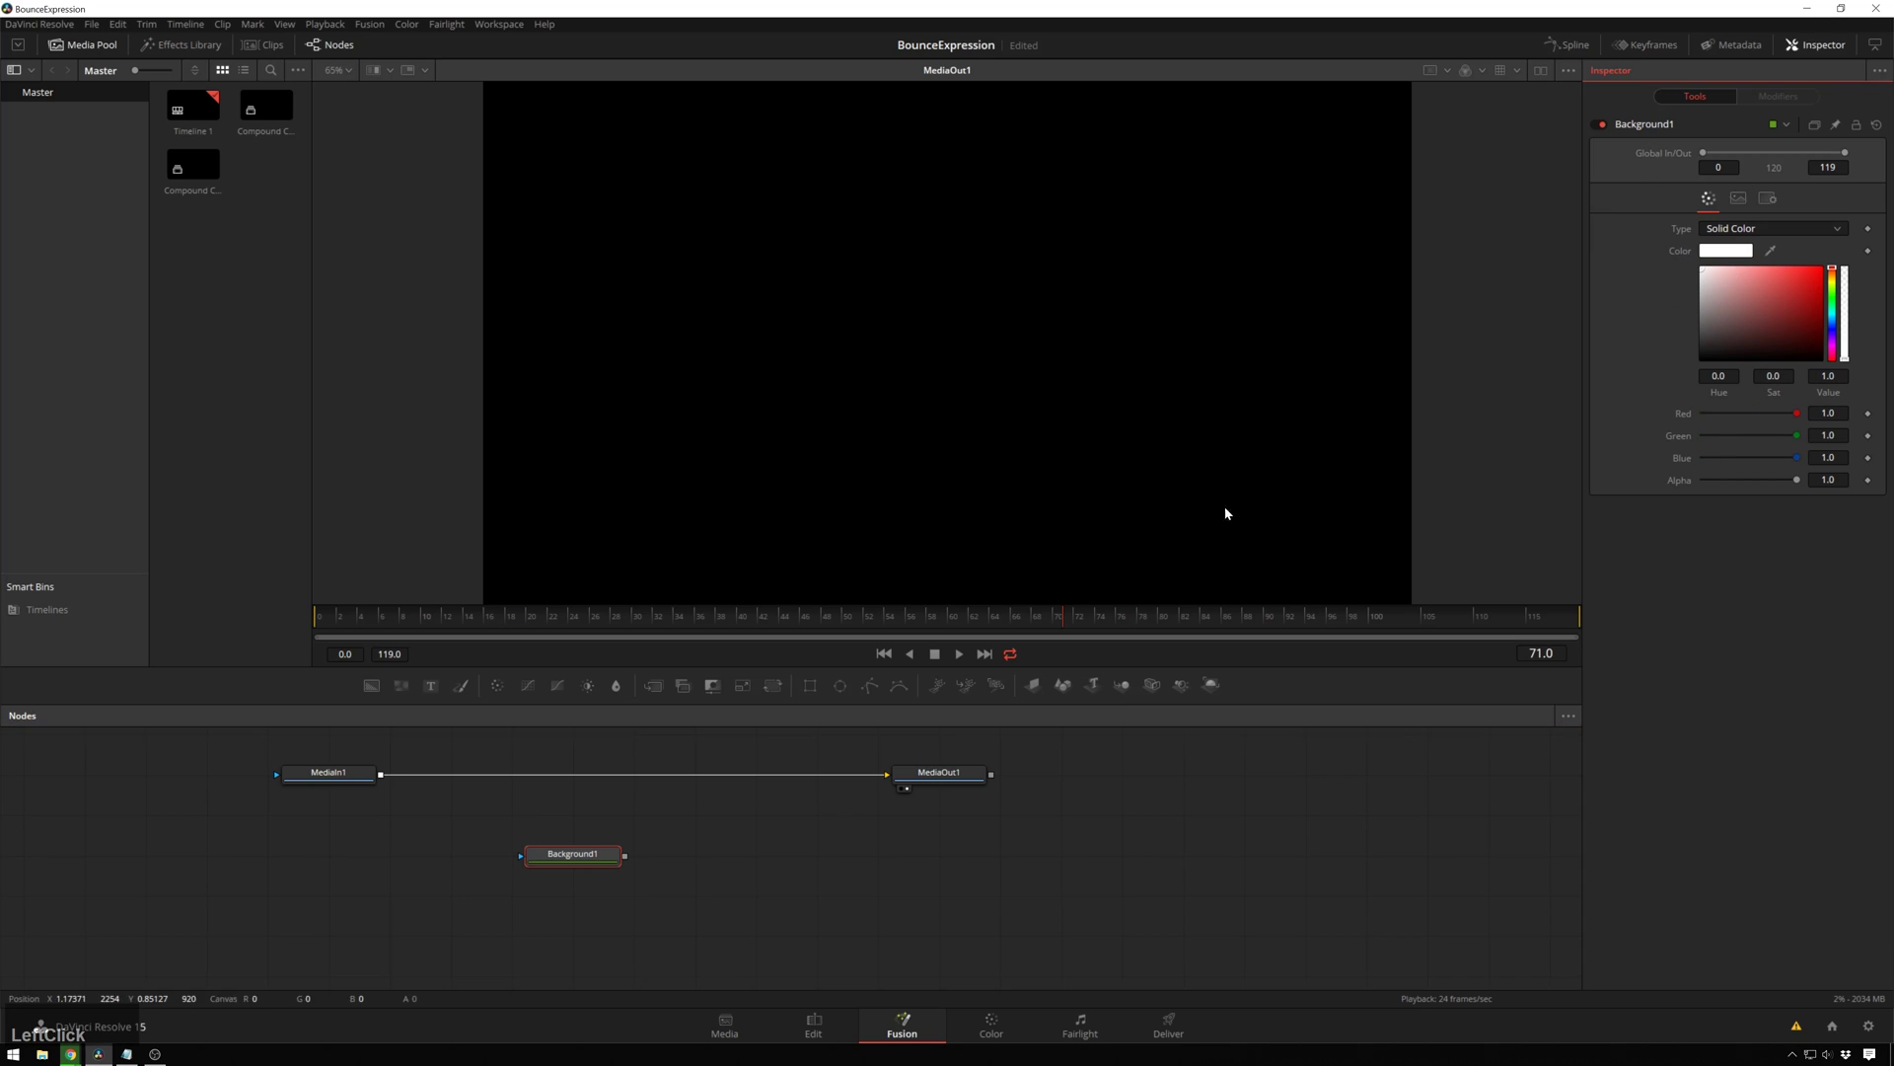
drag(573, 853, 512, 892)
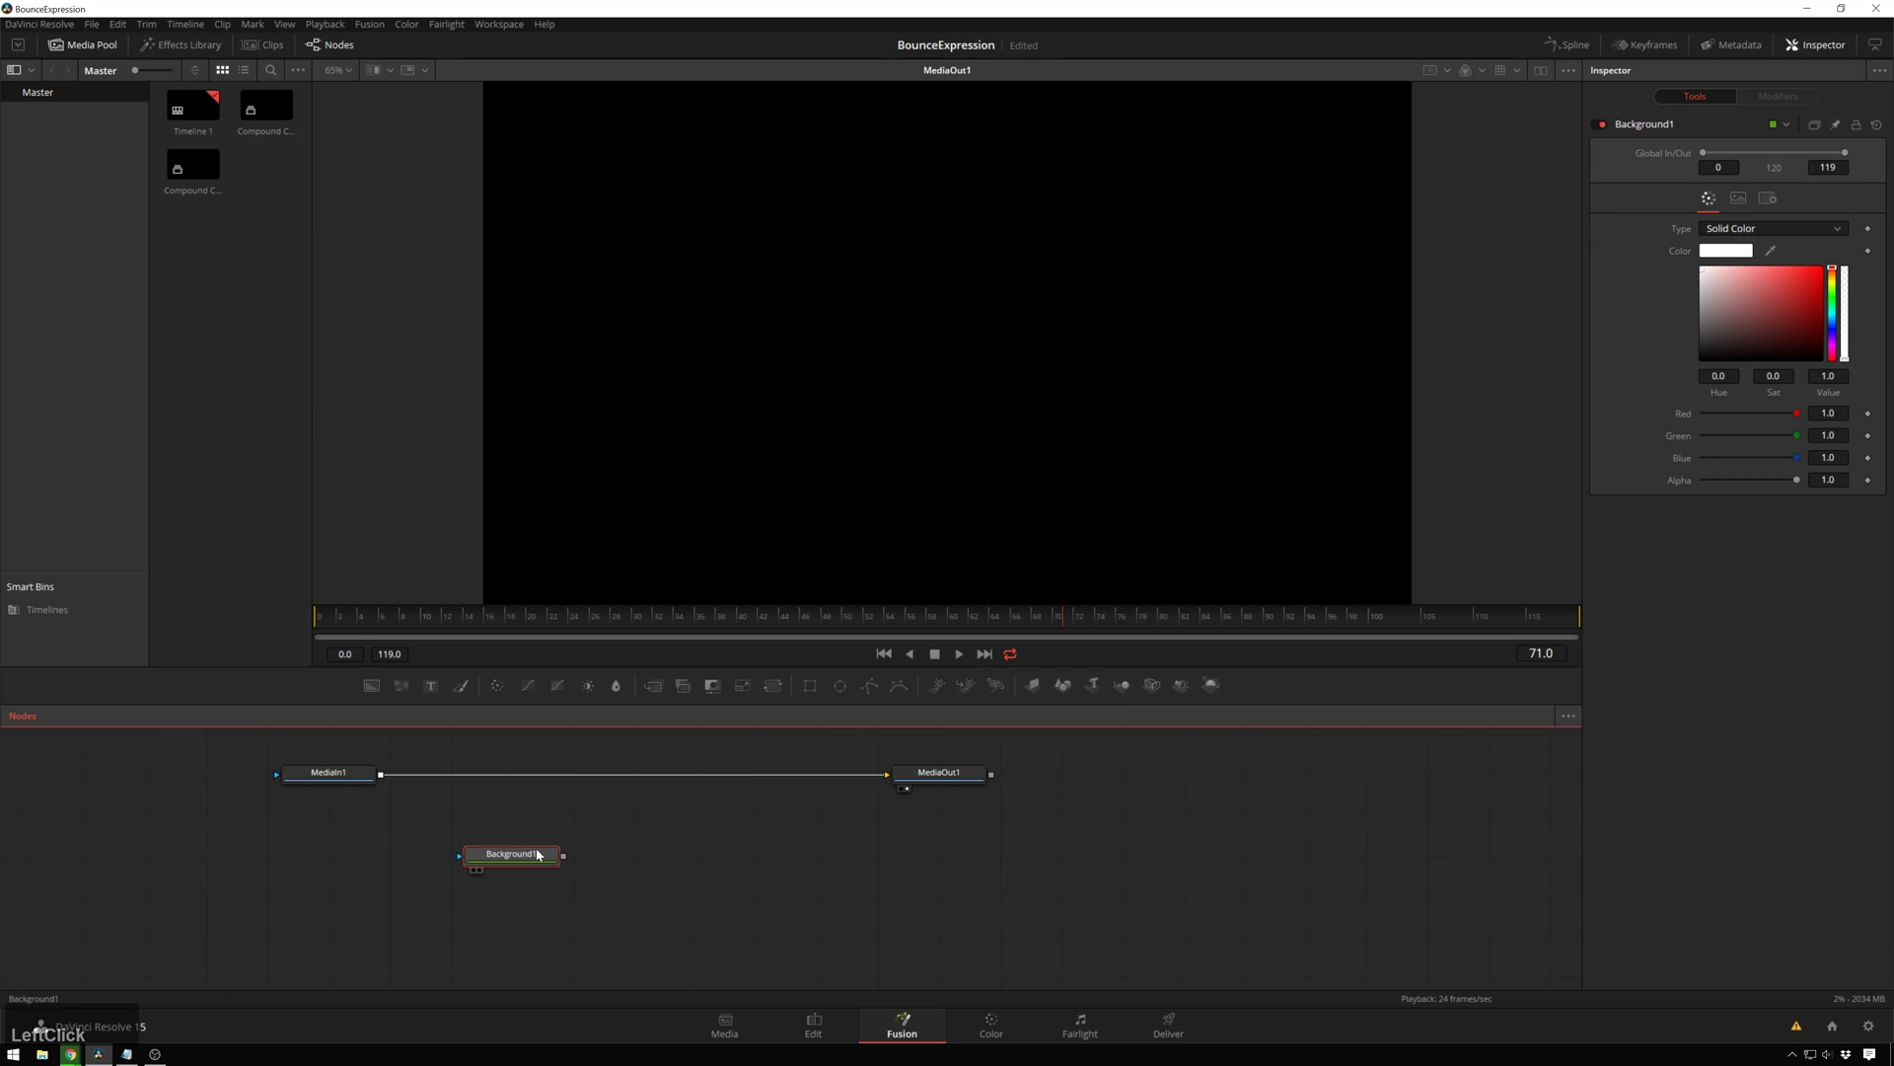
Mask Background1 with a Rectangle of width 0.346 to form a white square.
click(814, 685)
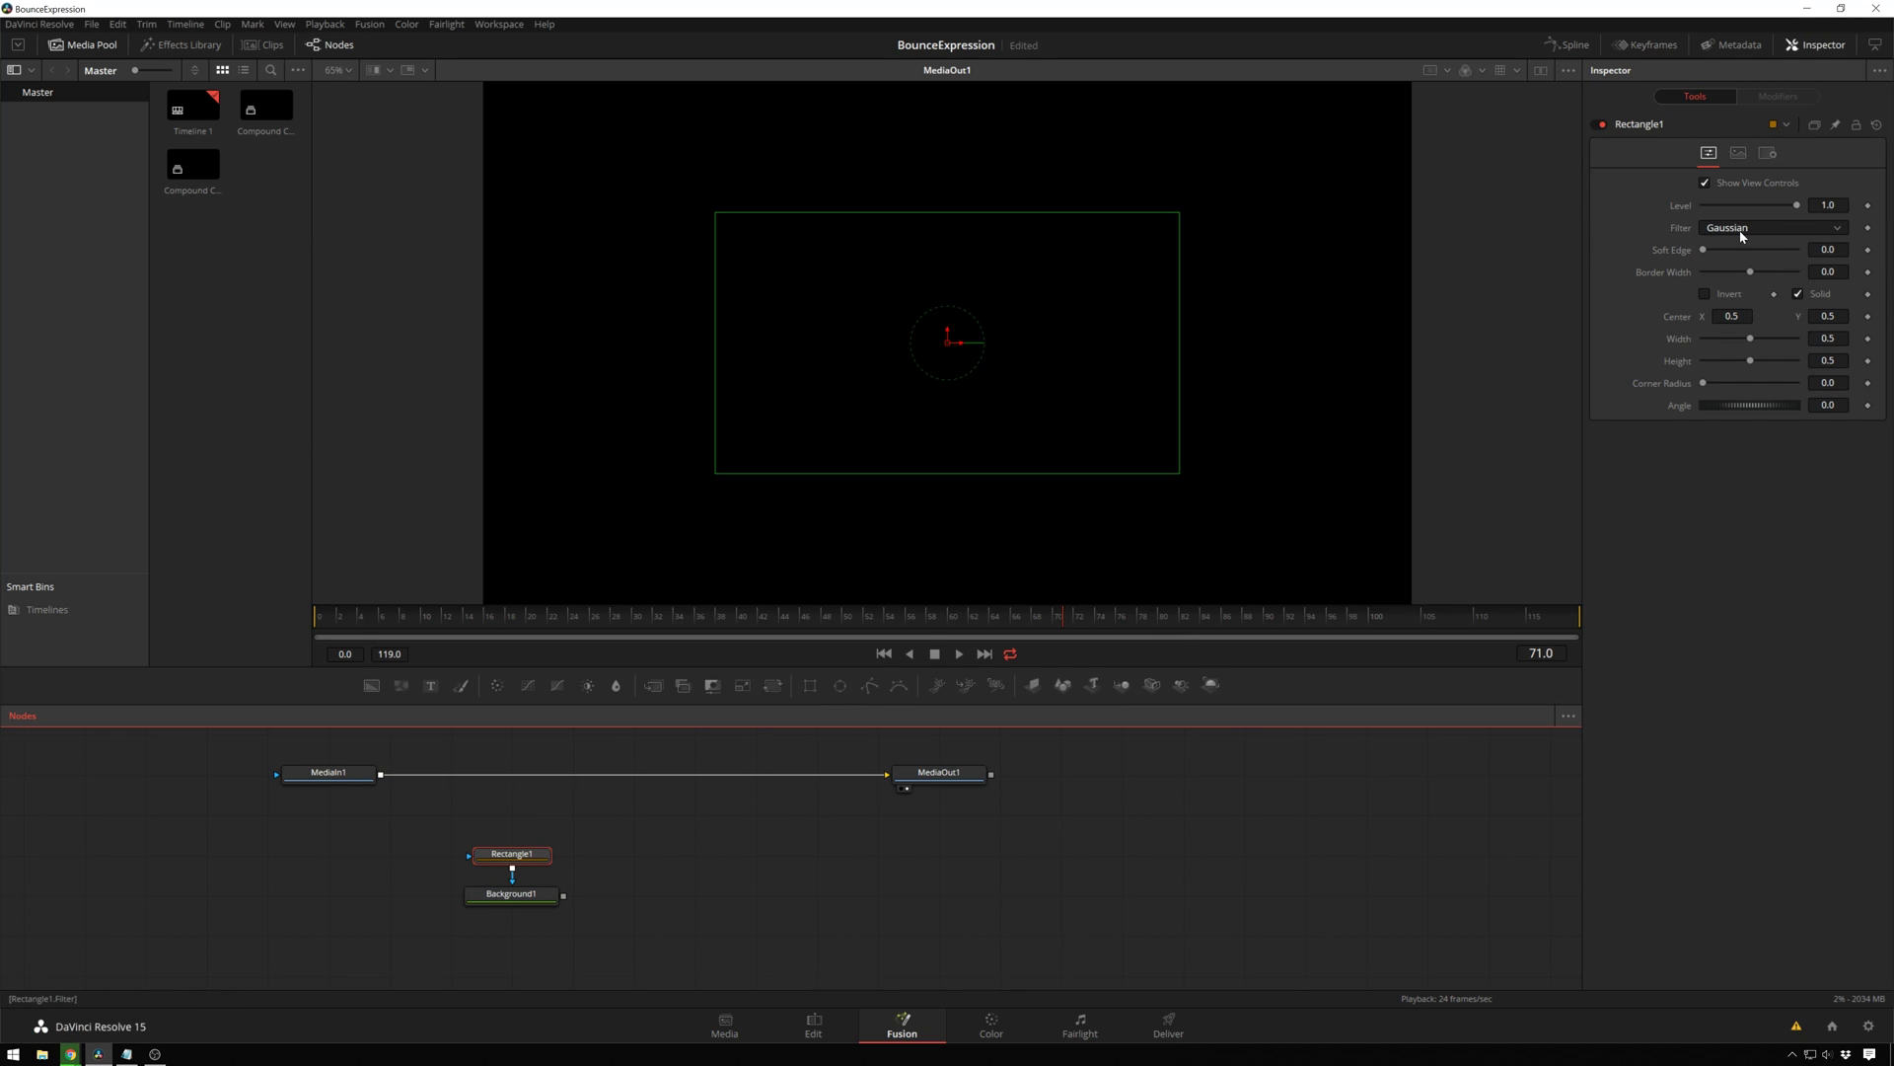
drag(1750, 337, 1728, 338)
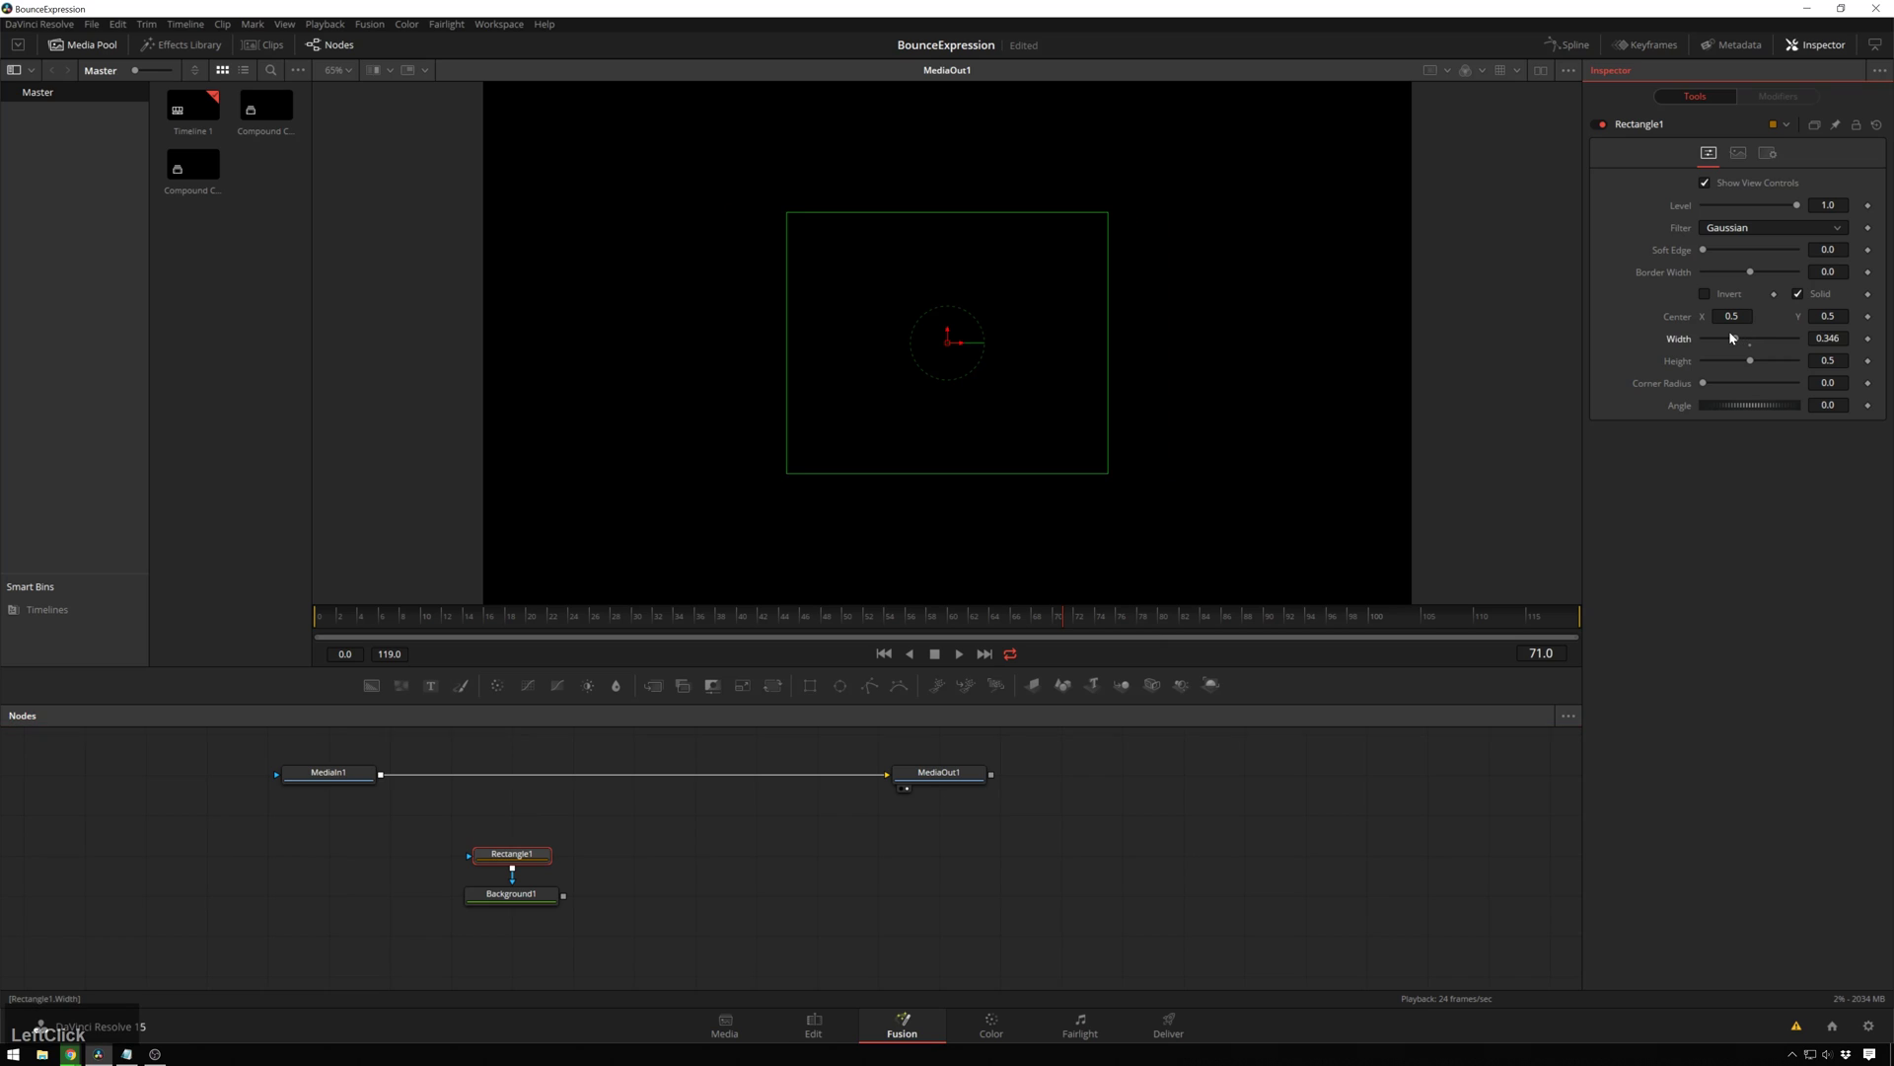
click(511, 894)
key(1)
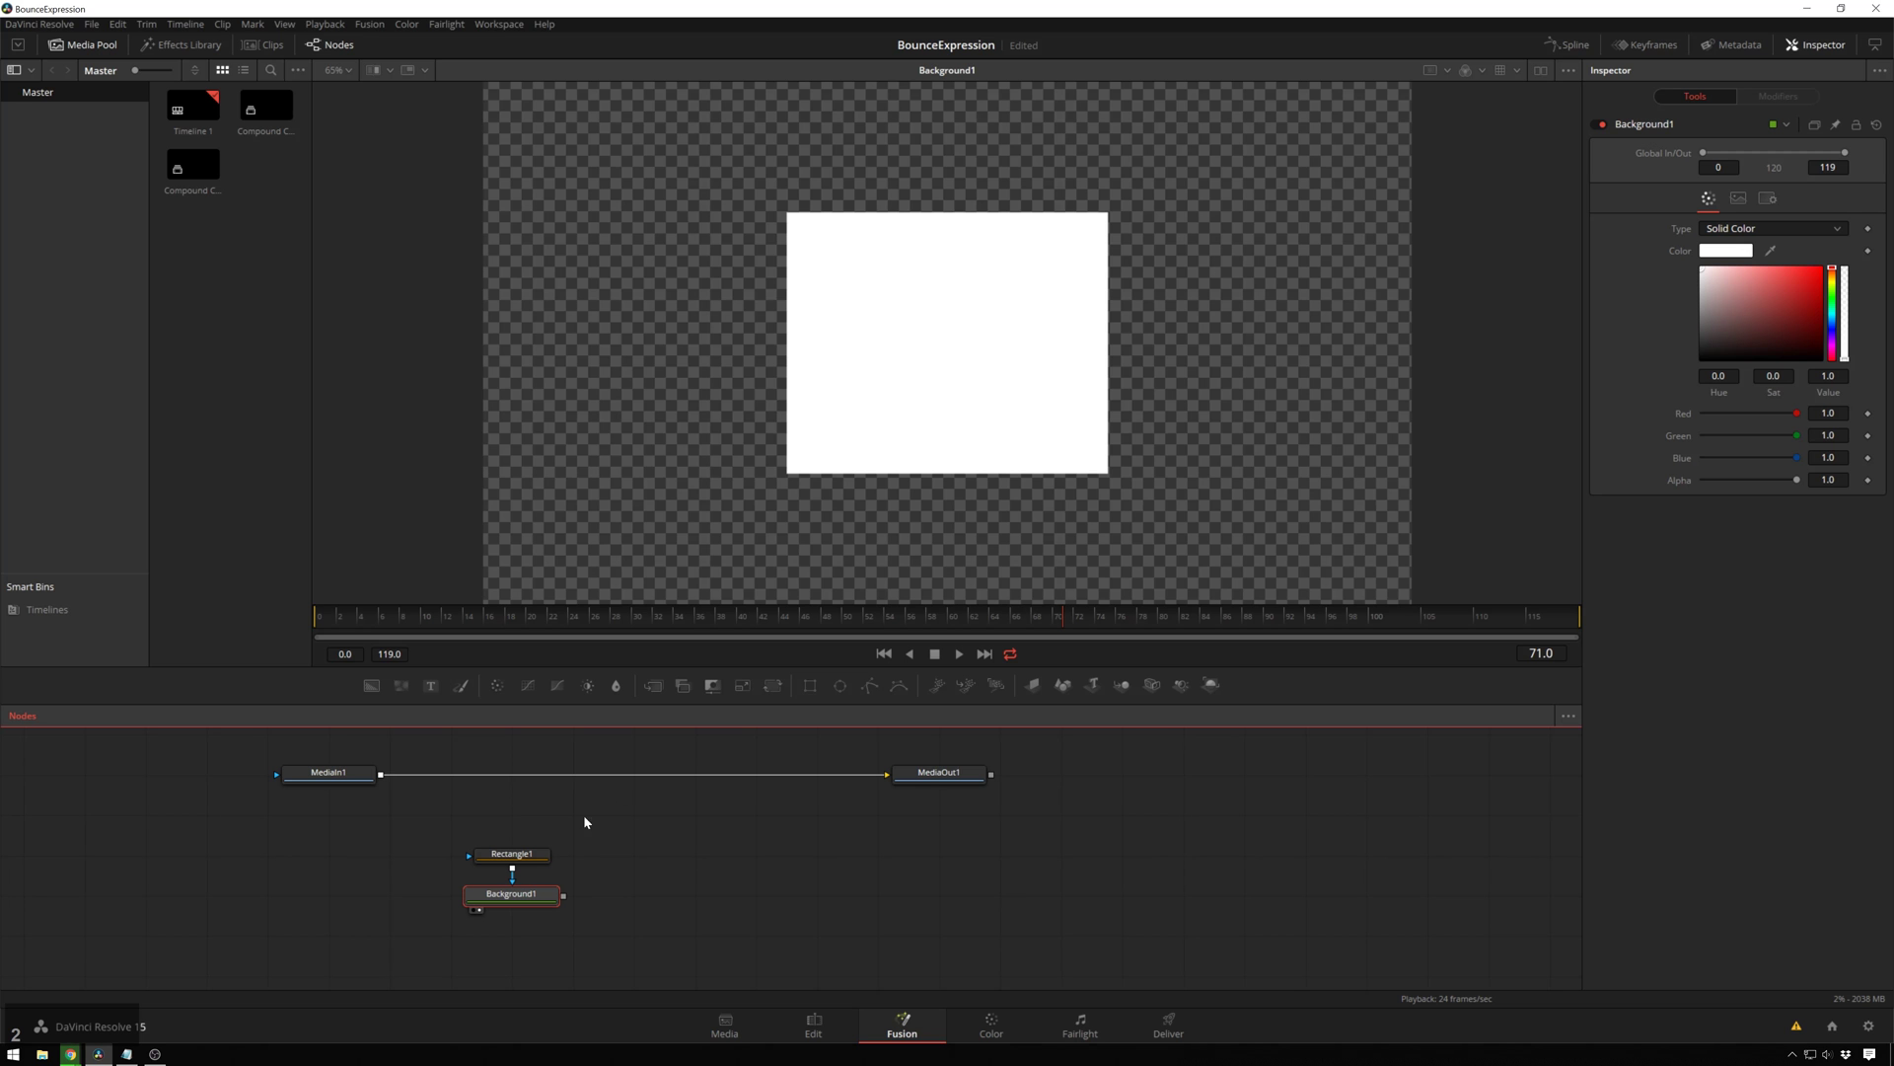
click(1542, 75)
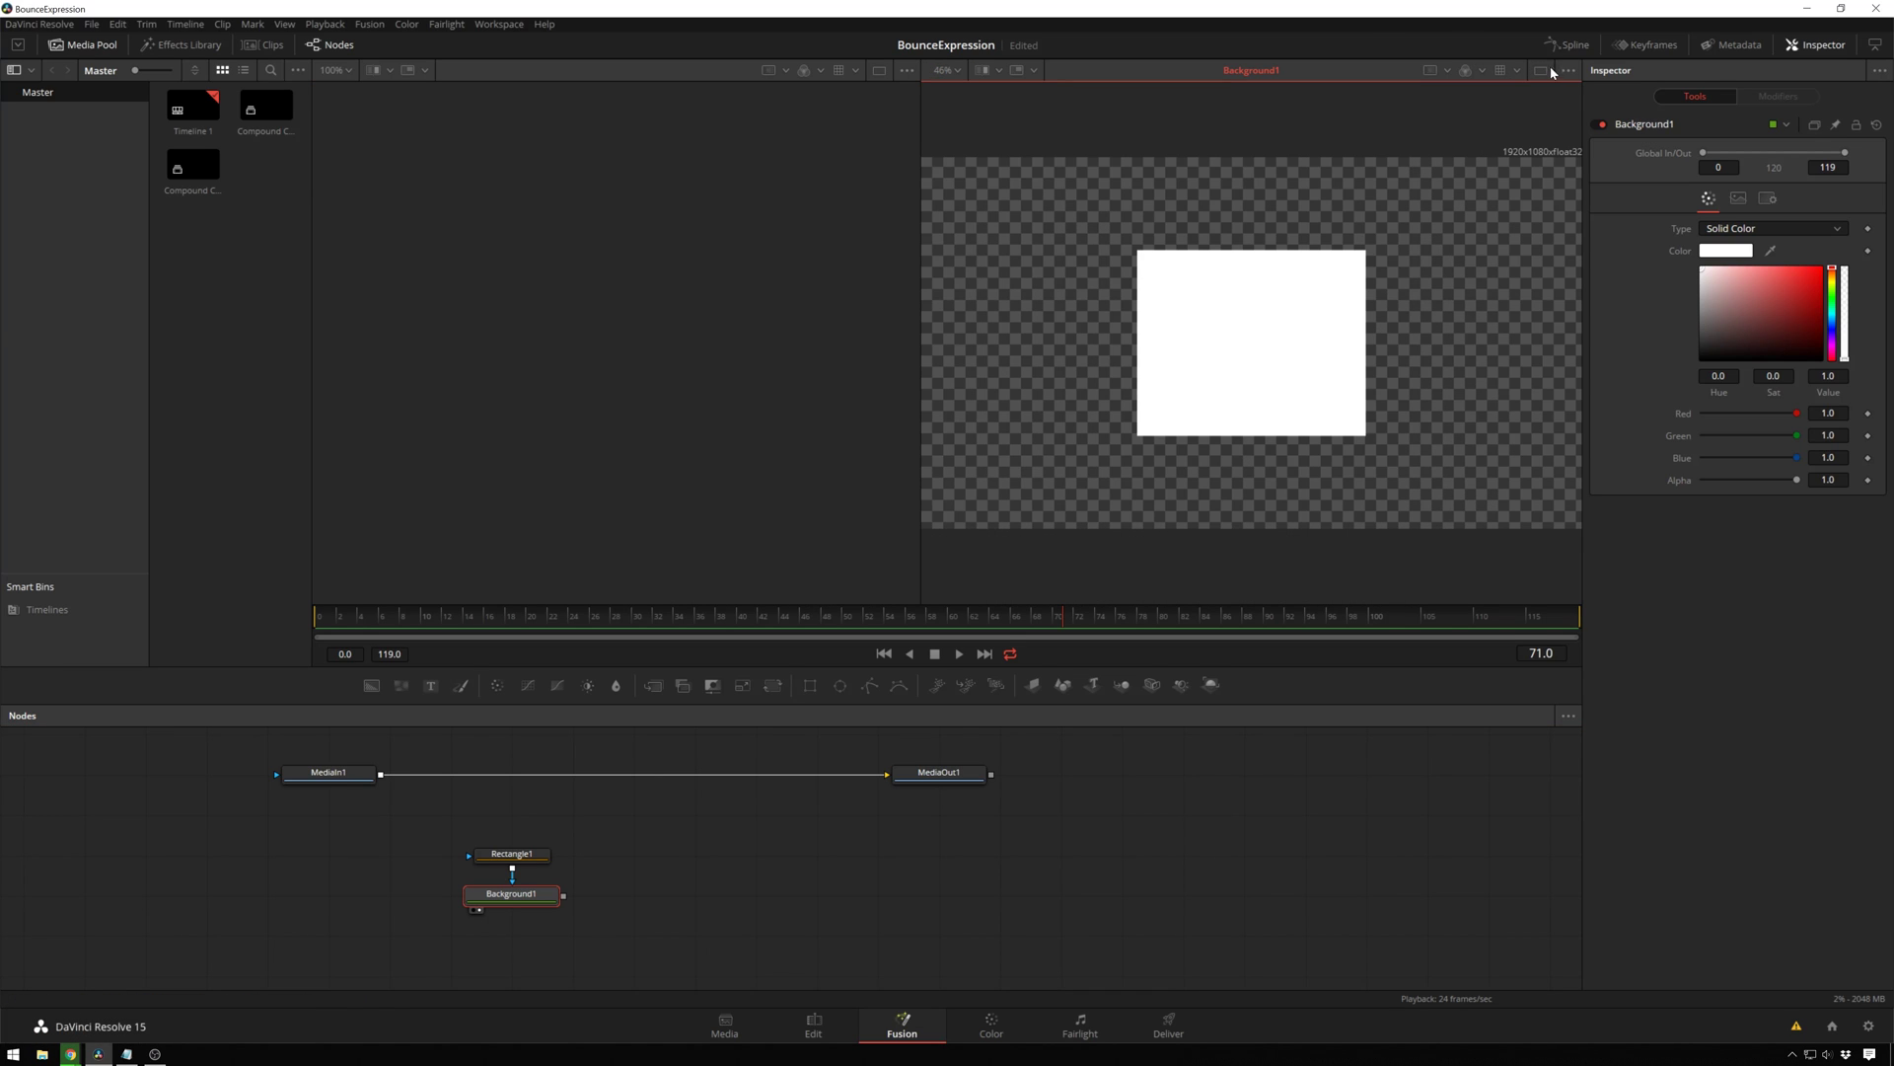
click(1542, 70)
key(1)
key(1)
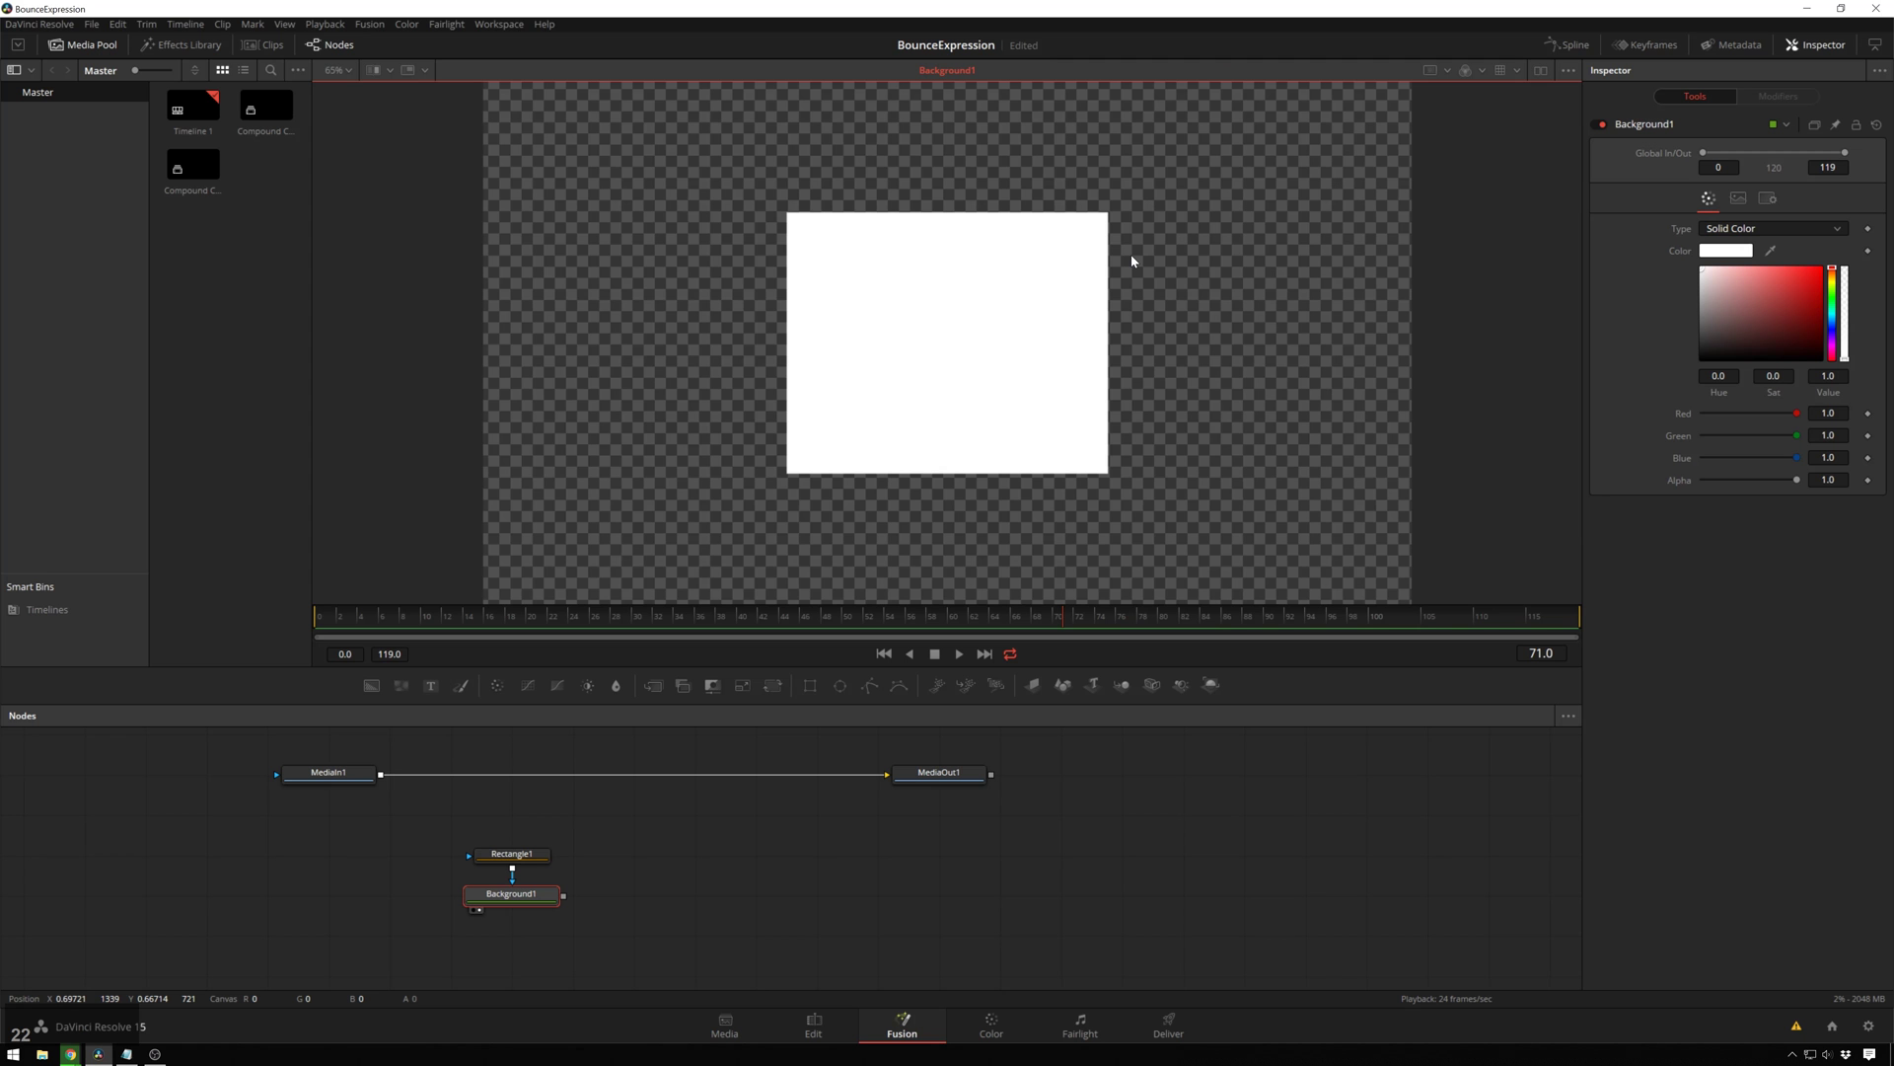
key(1)
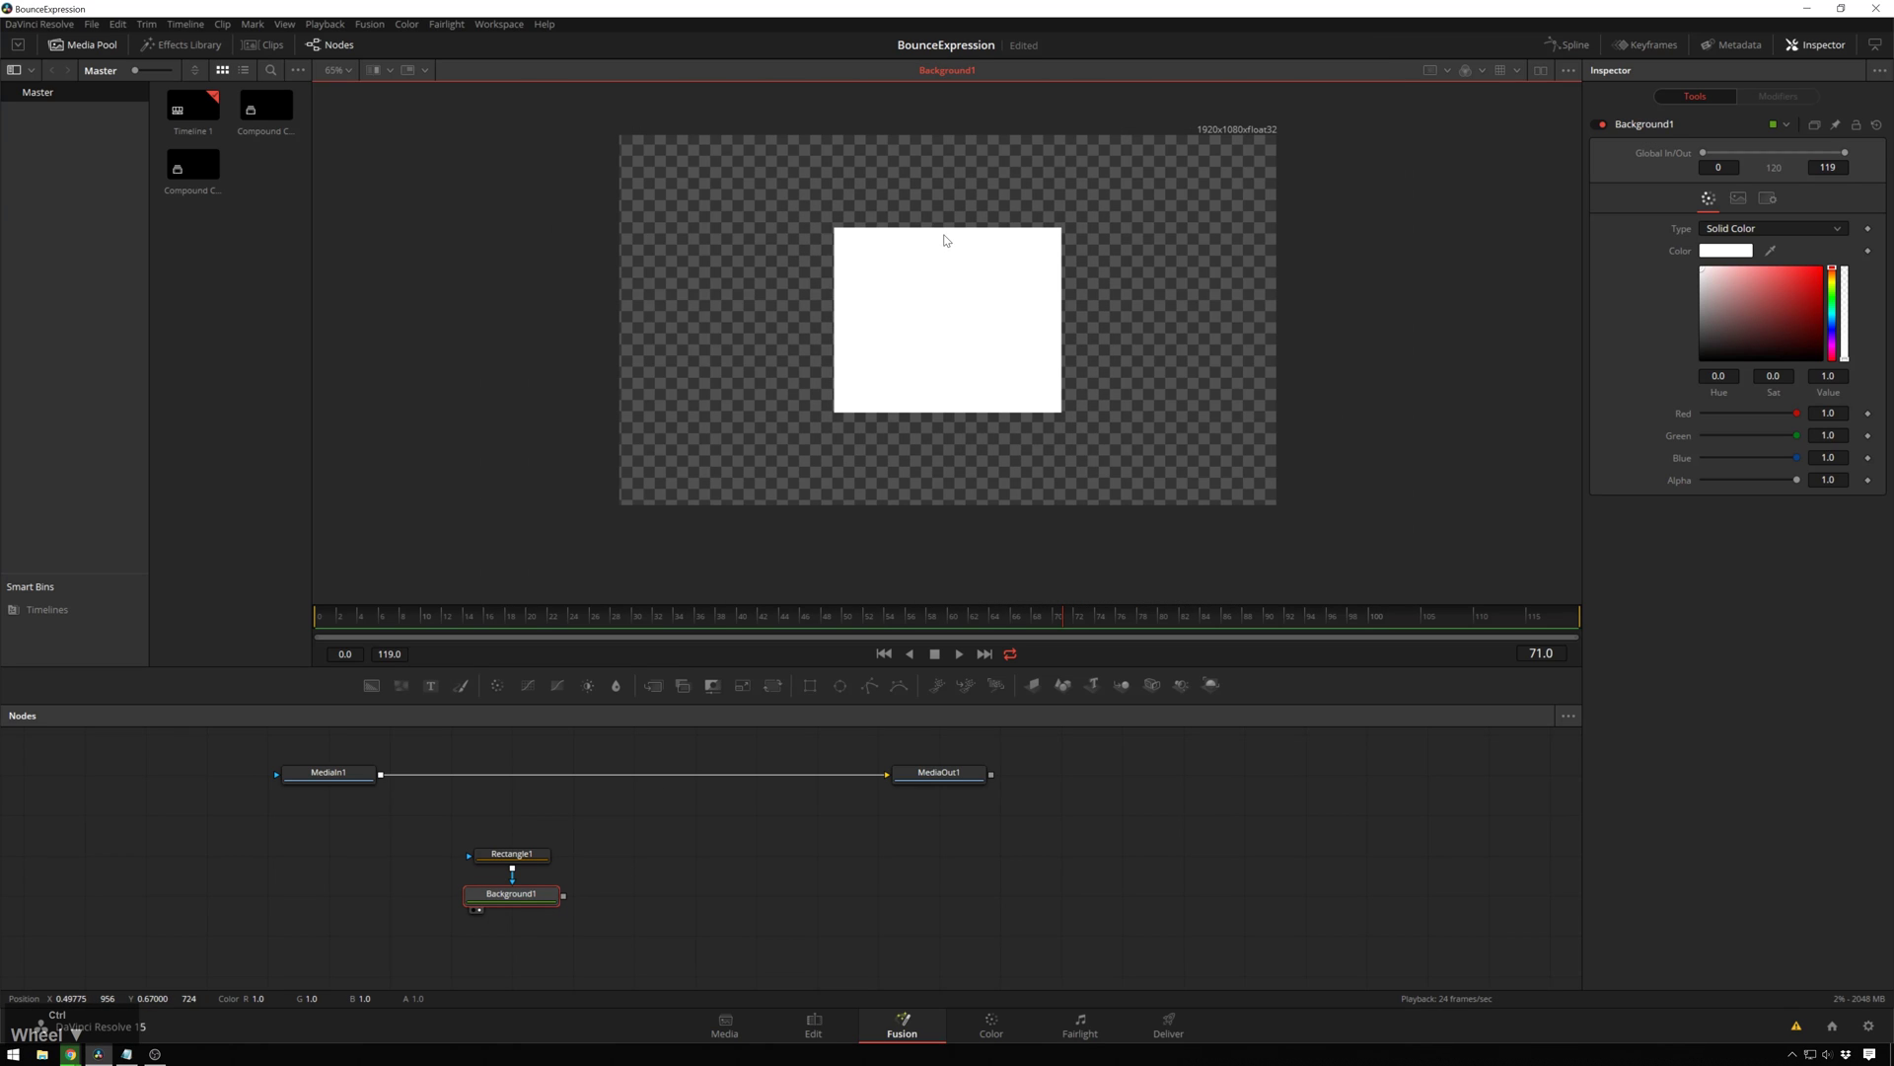
scroll(954, 269, down, 1)
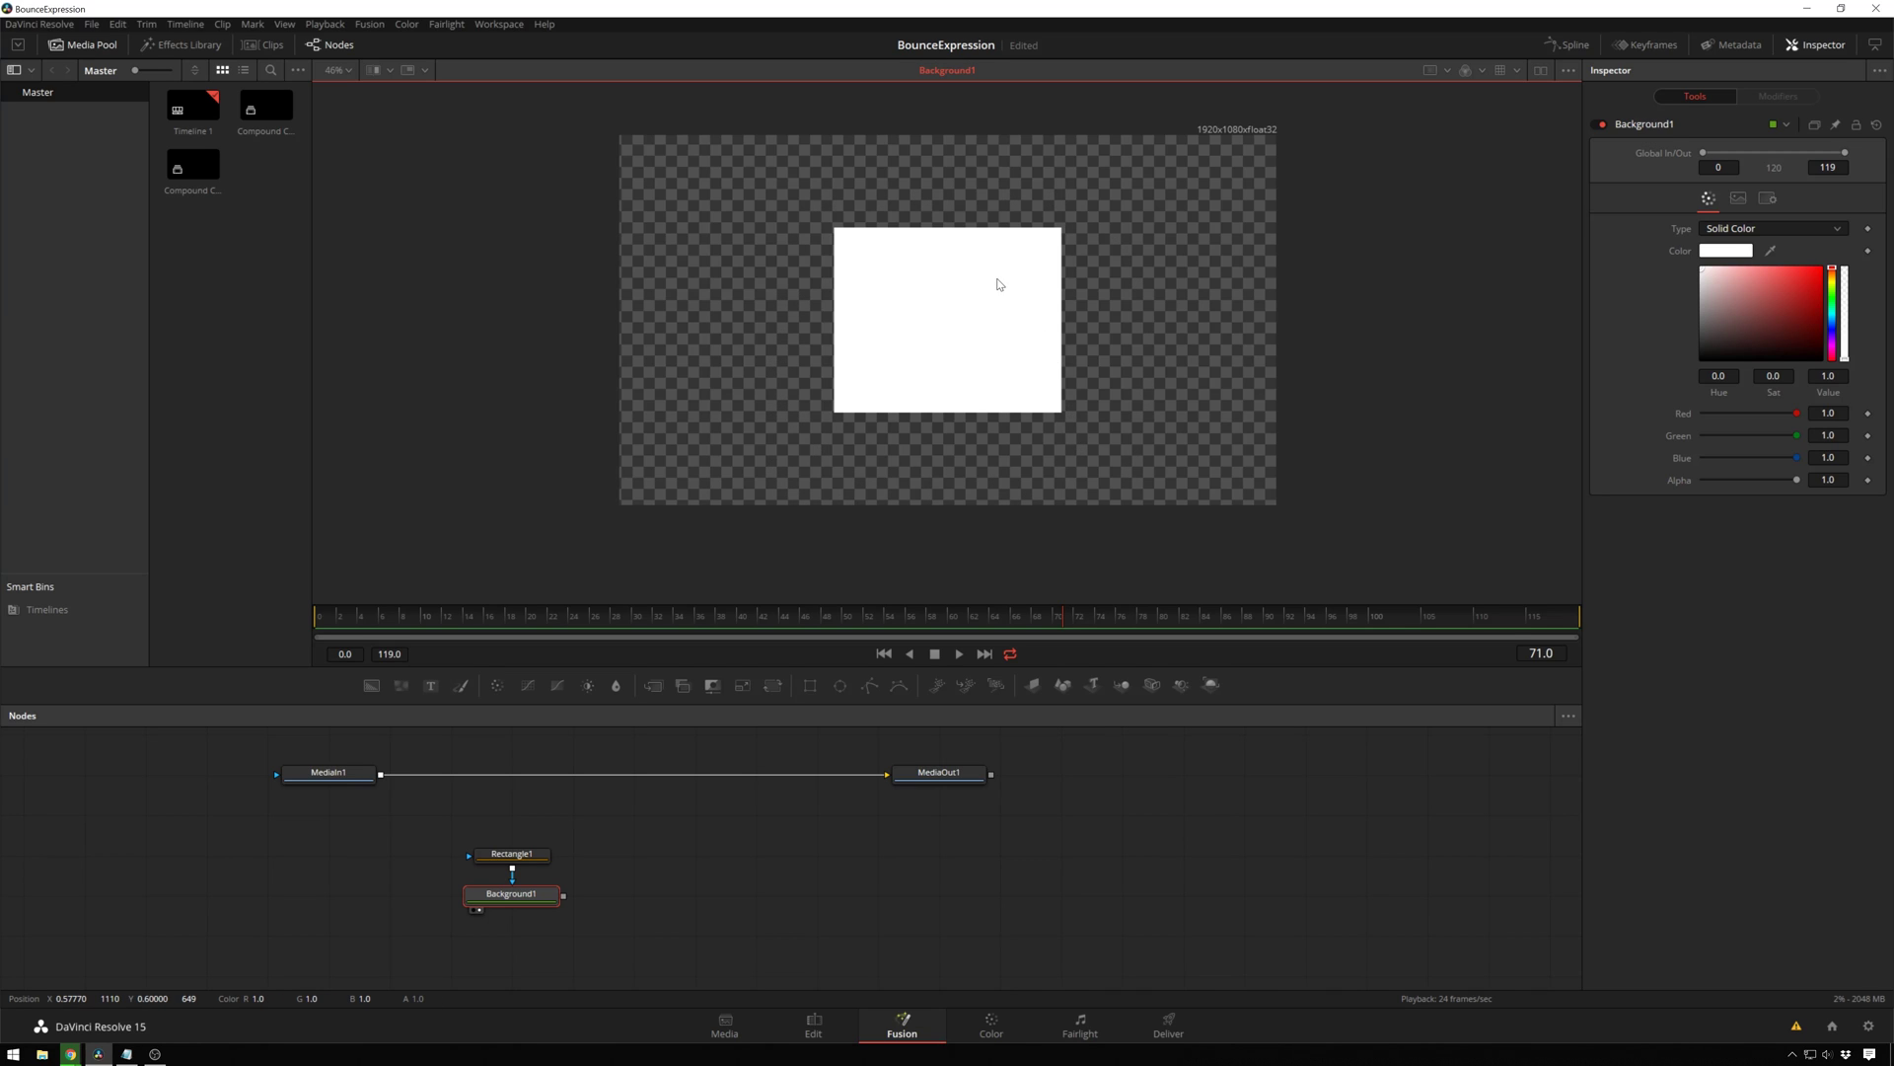
click(510, 893)
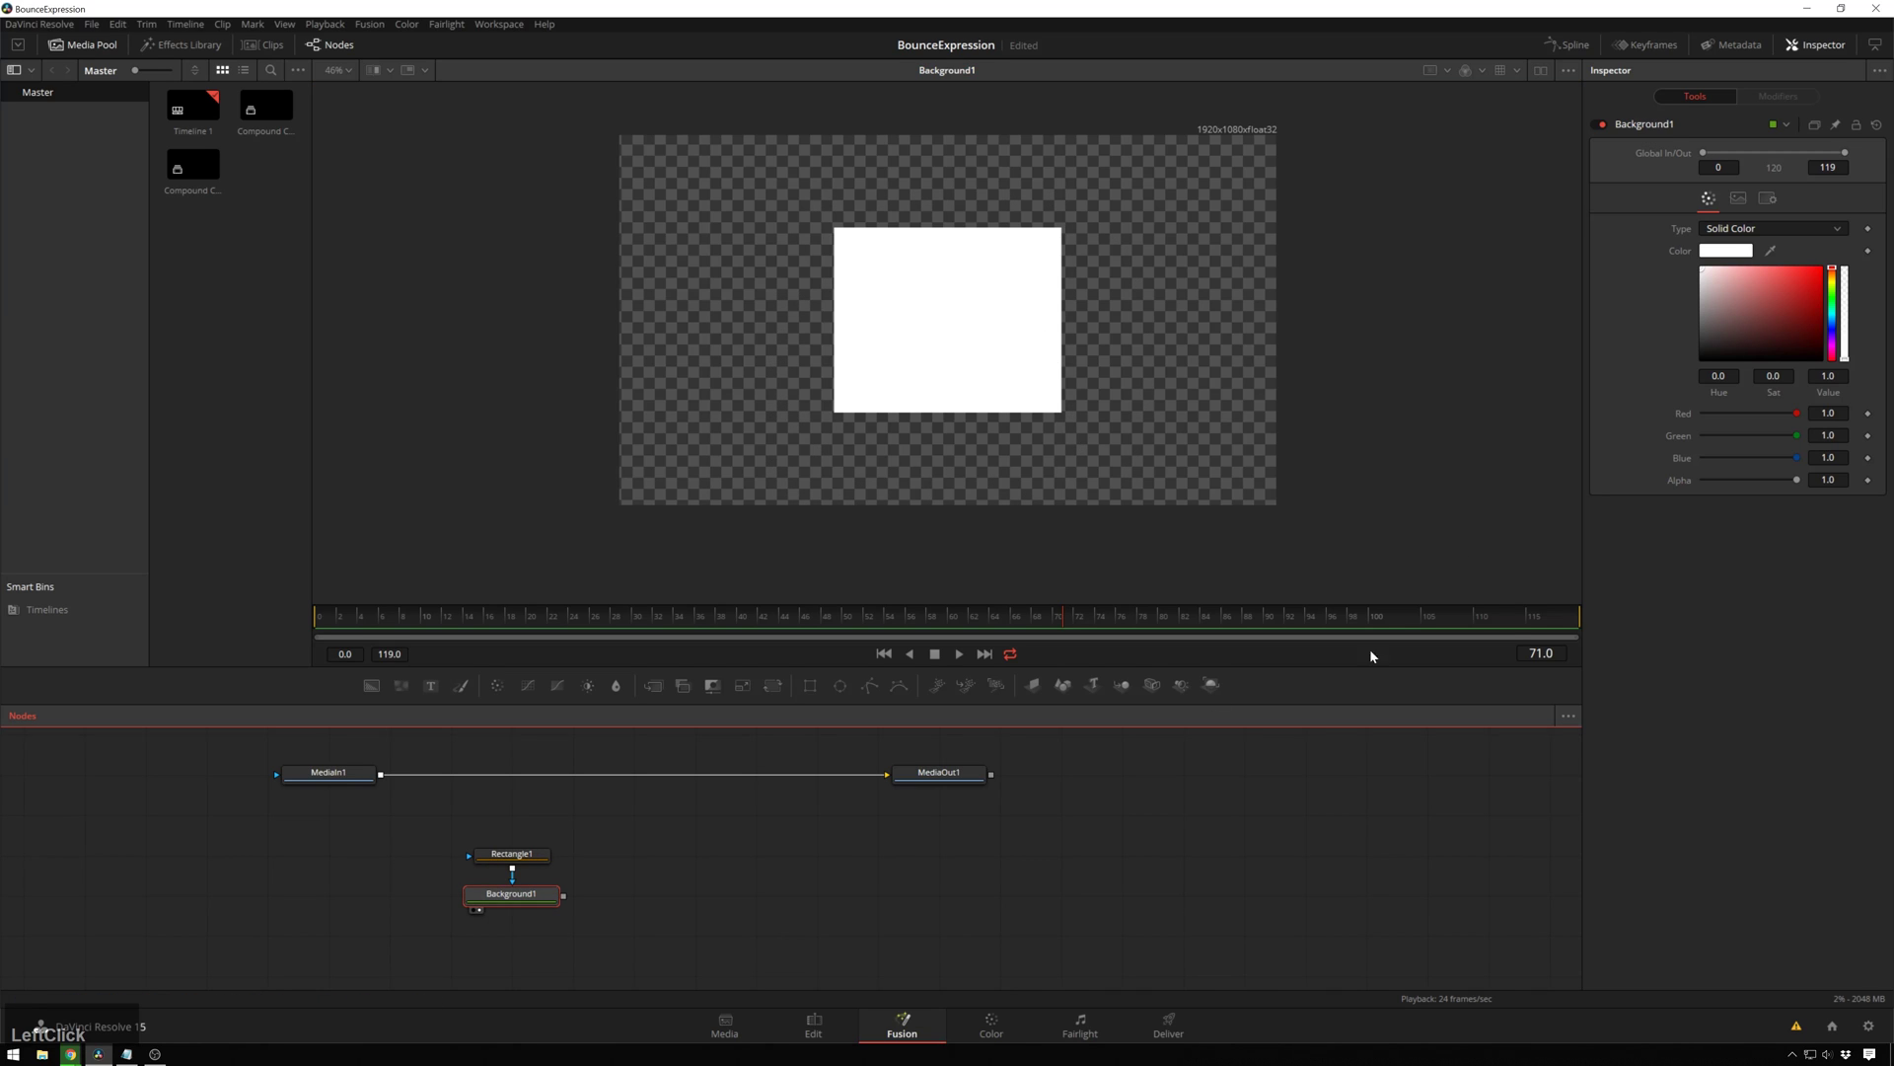
click(510, 853)
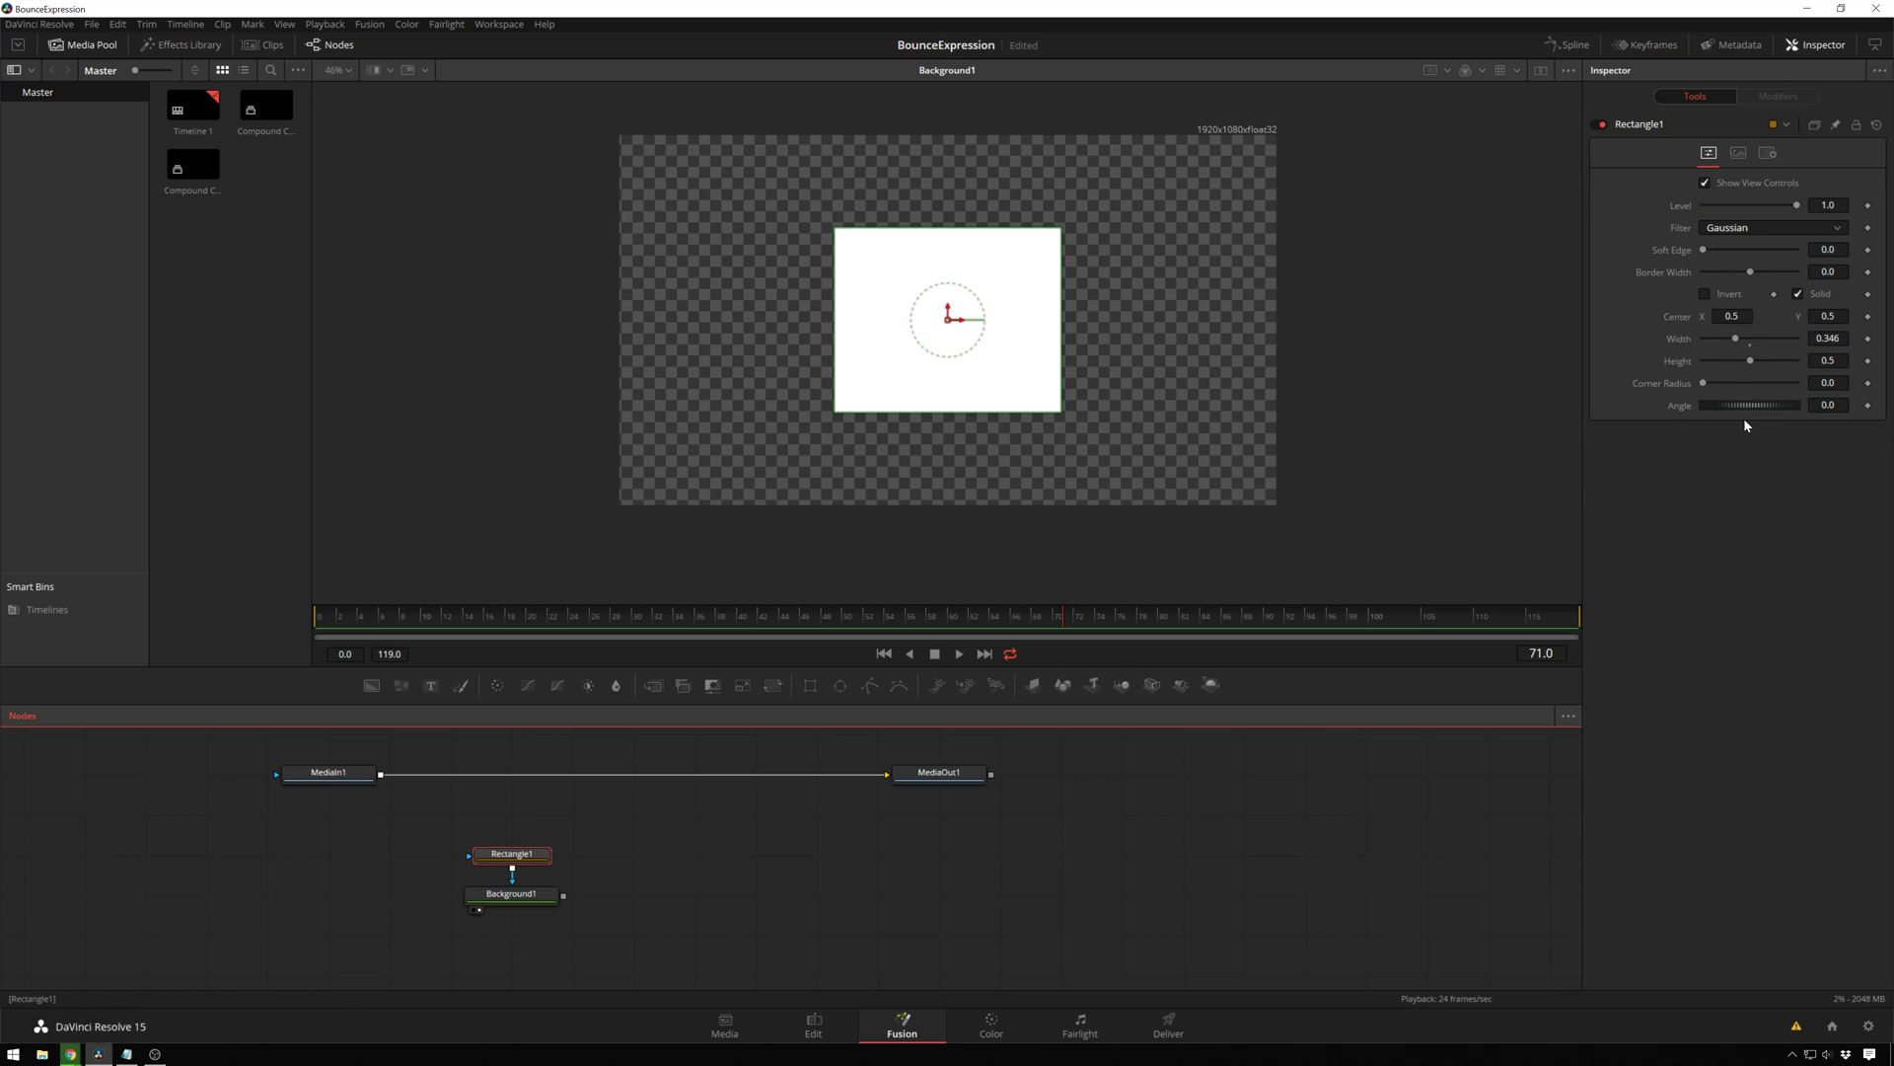
drag(1745, 405, 1748, 405)
key(ctrl+z)
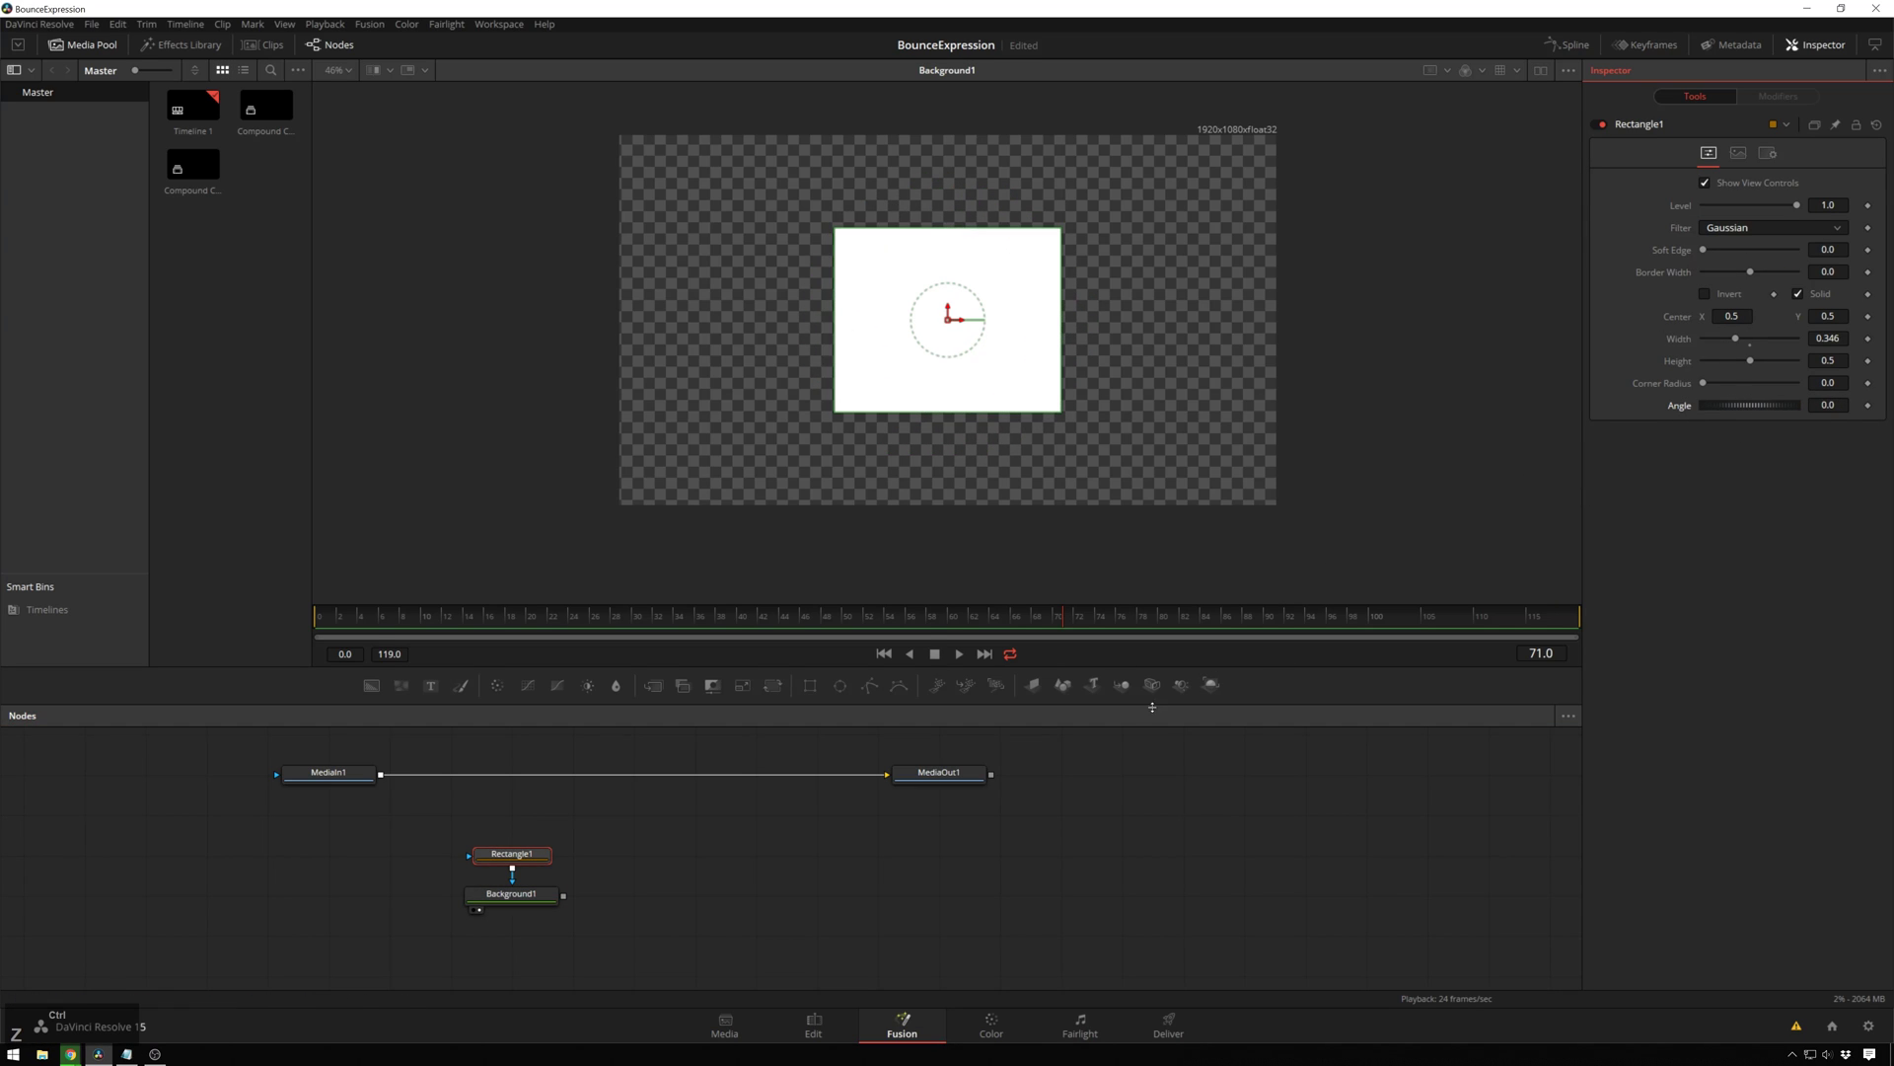
click(619, 902)
key(space)
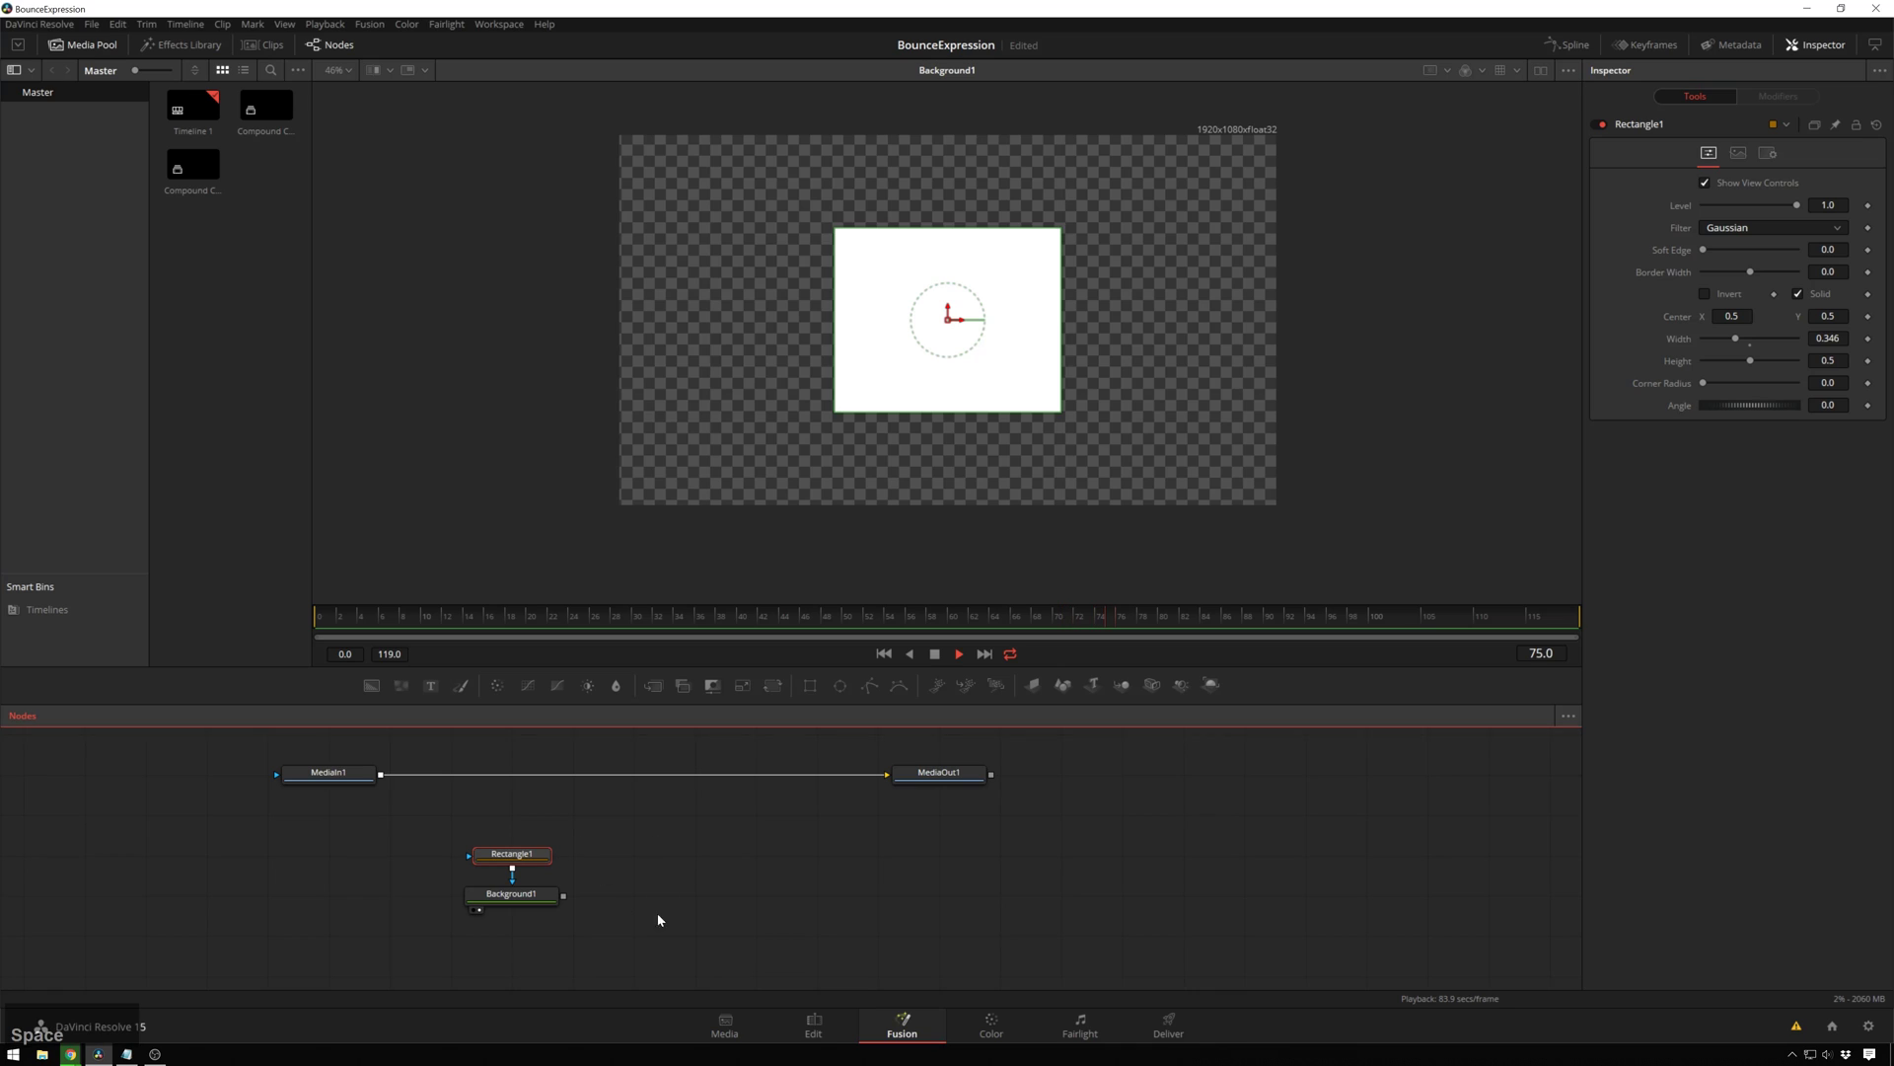
Add a Transform node after Background1.
click(528, 906)
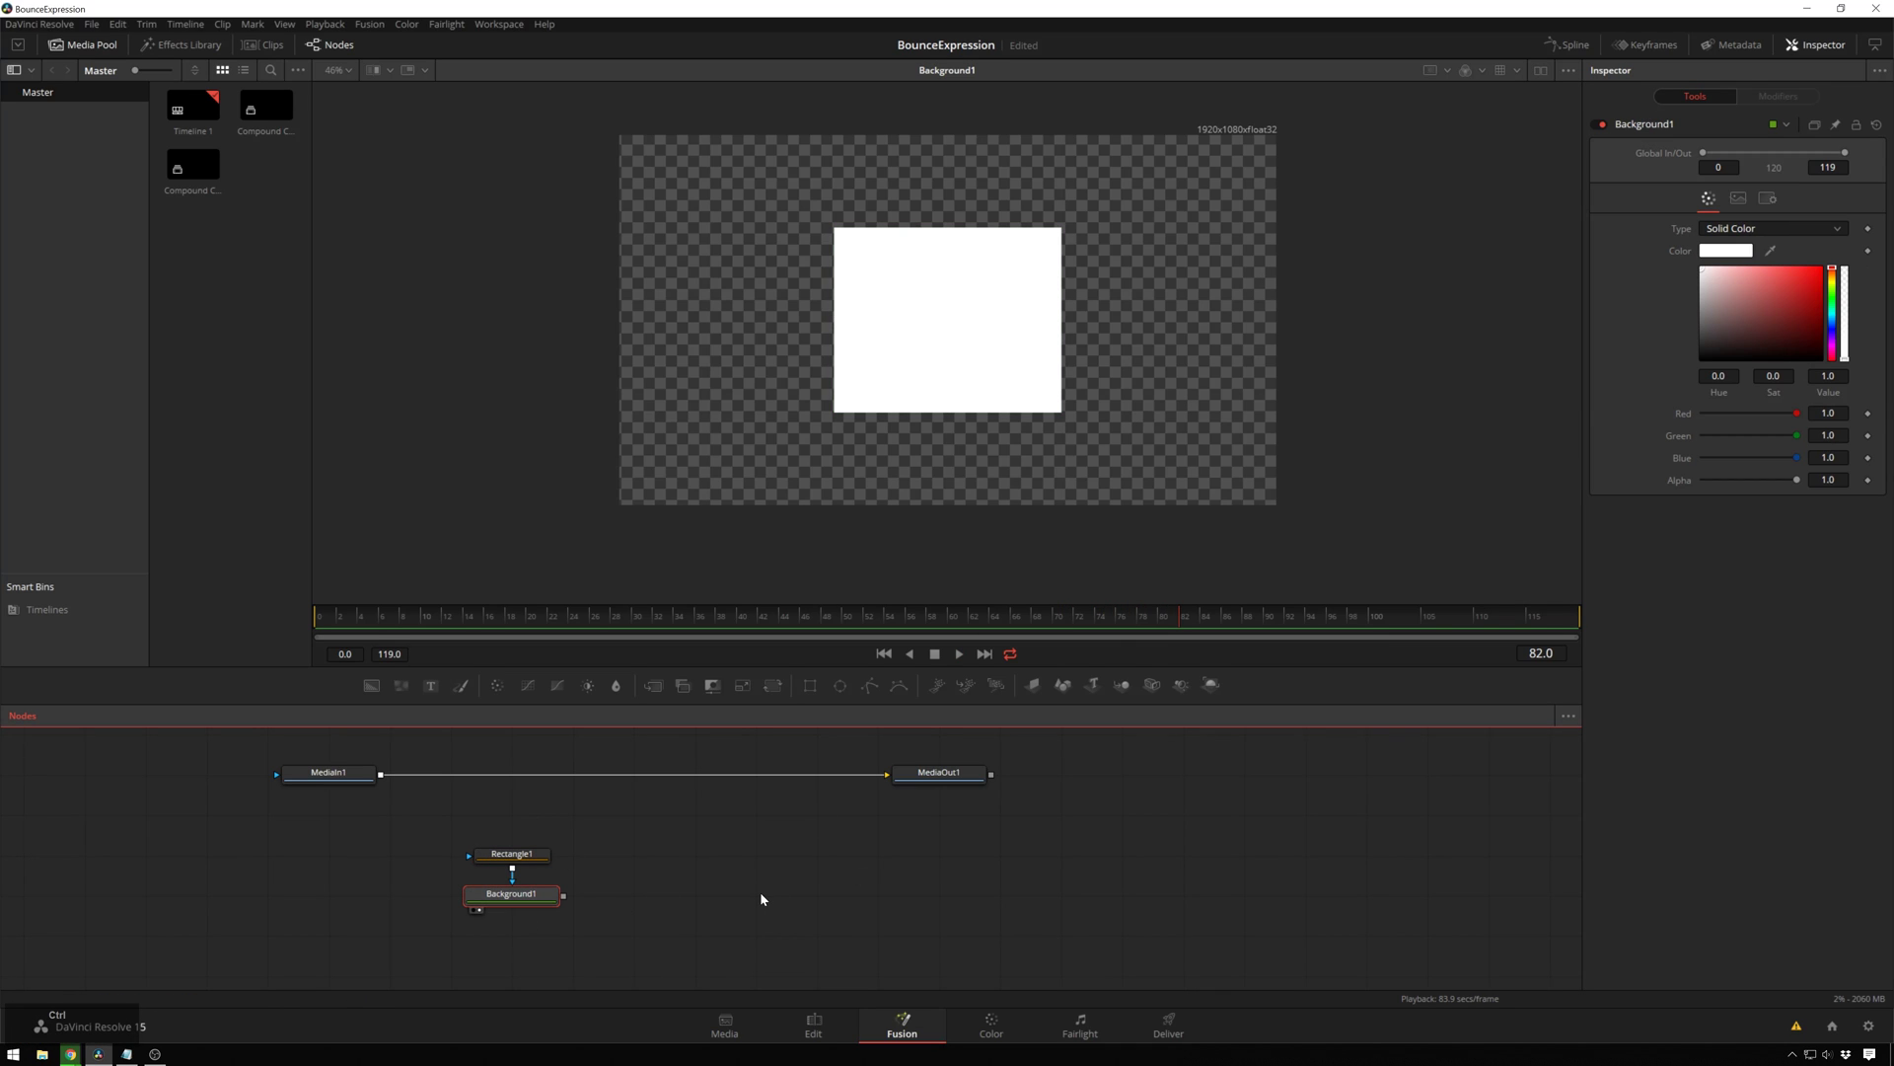
key(shift+space)
text(trans)
key(Return)
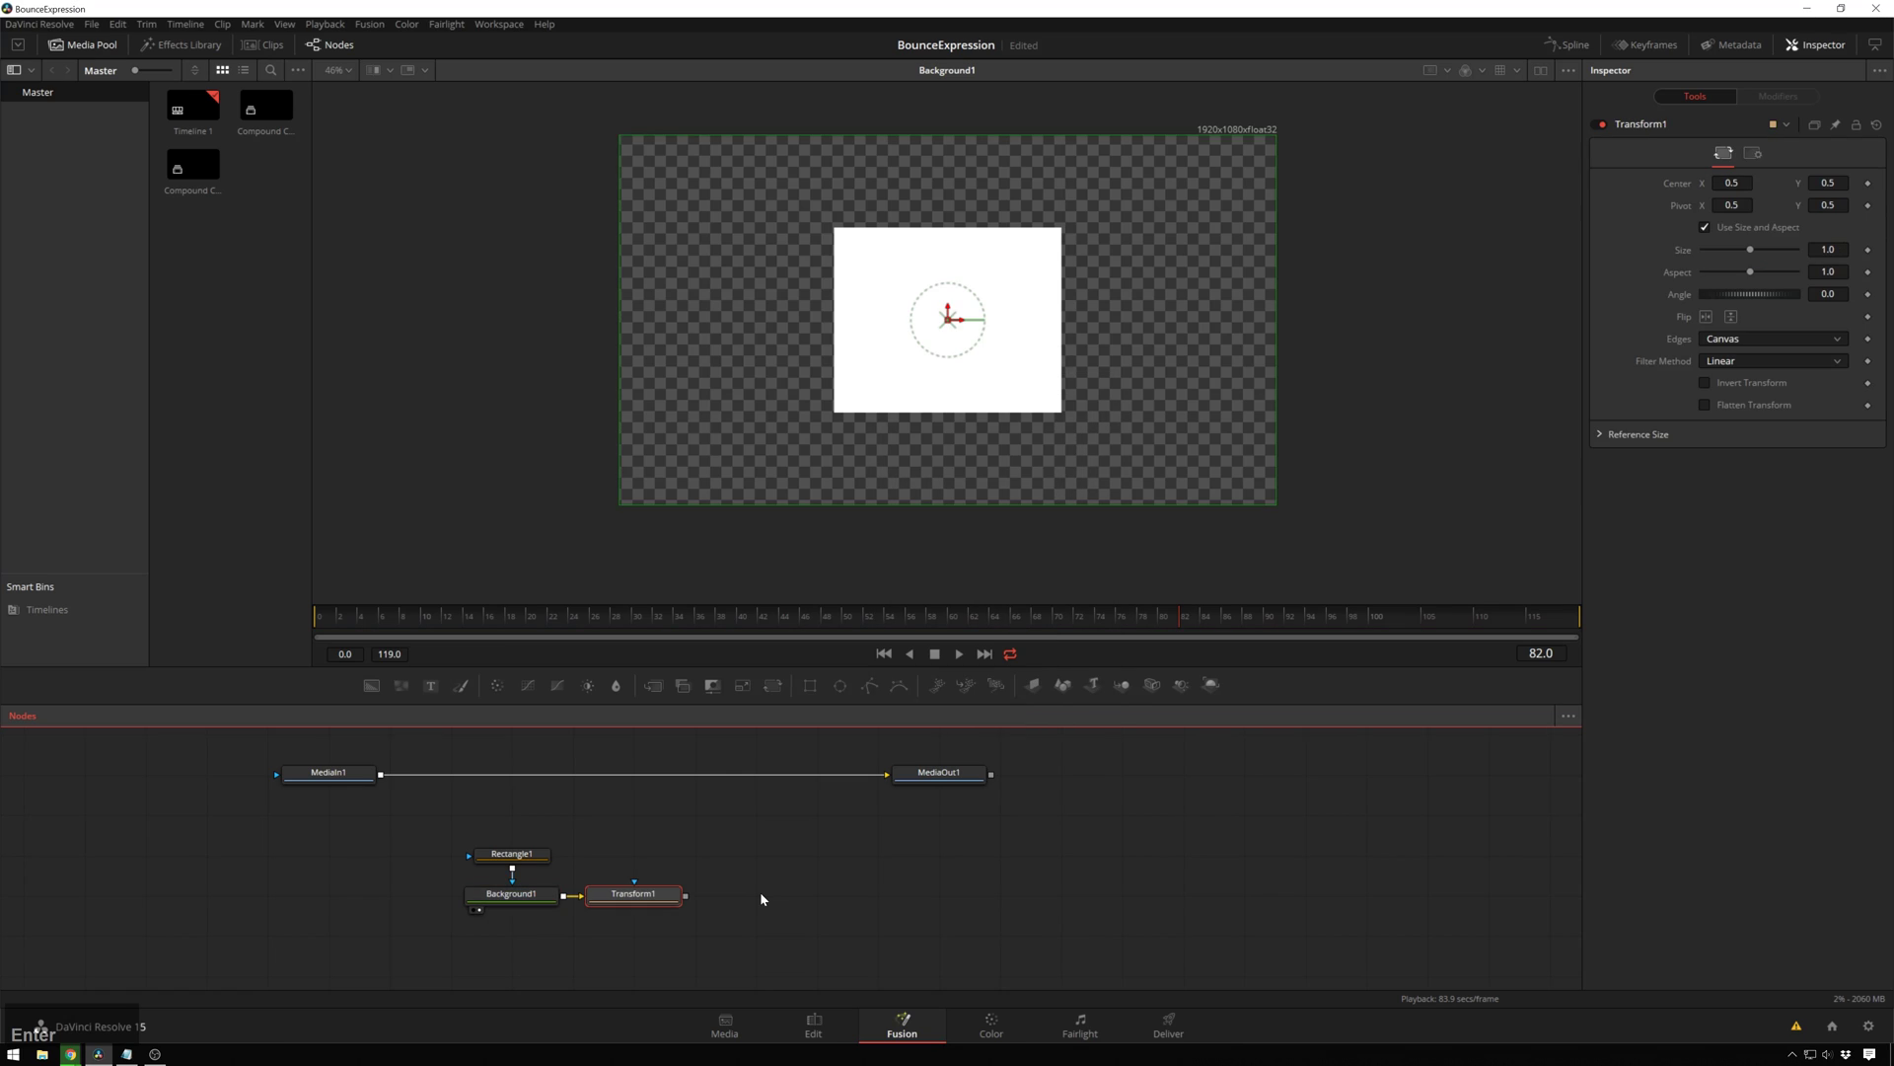
click(542, 901)
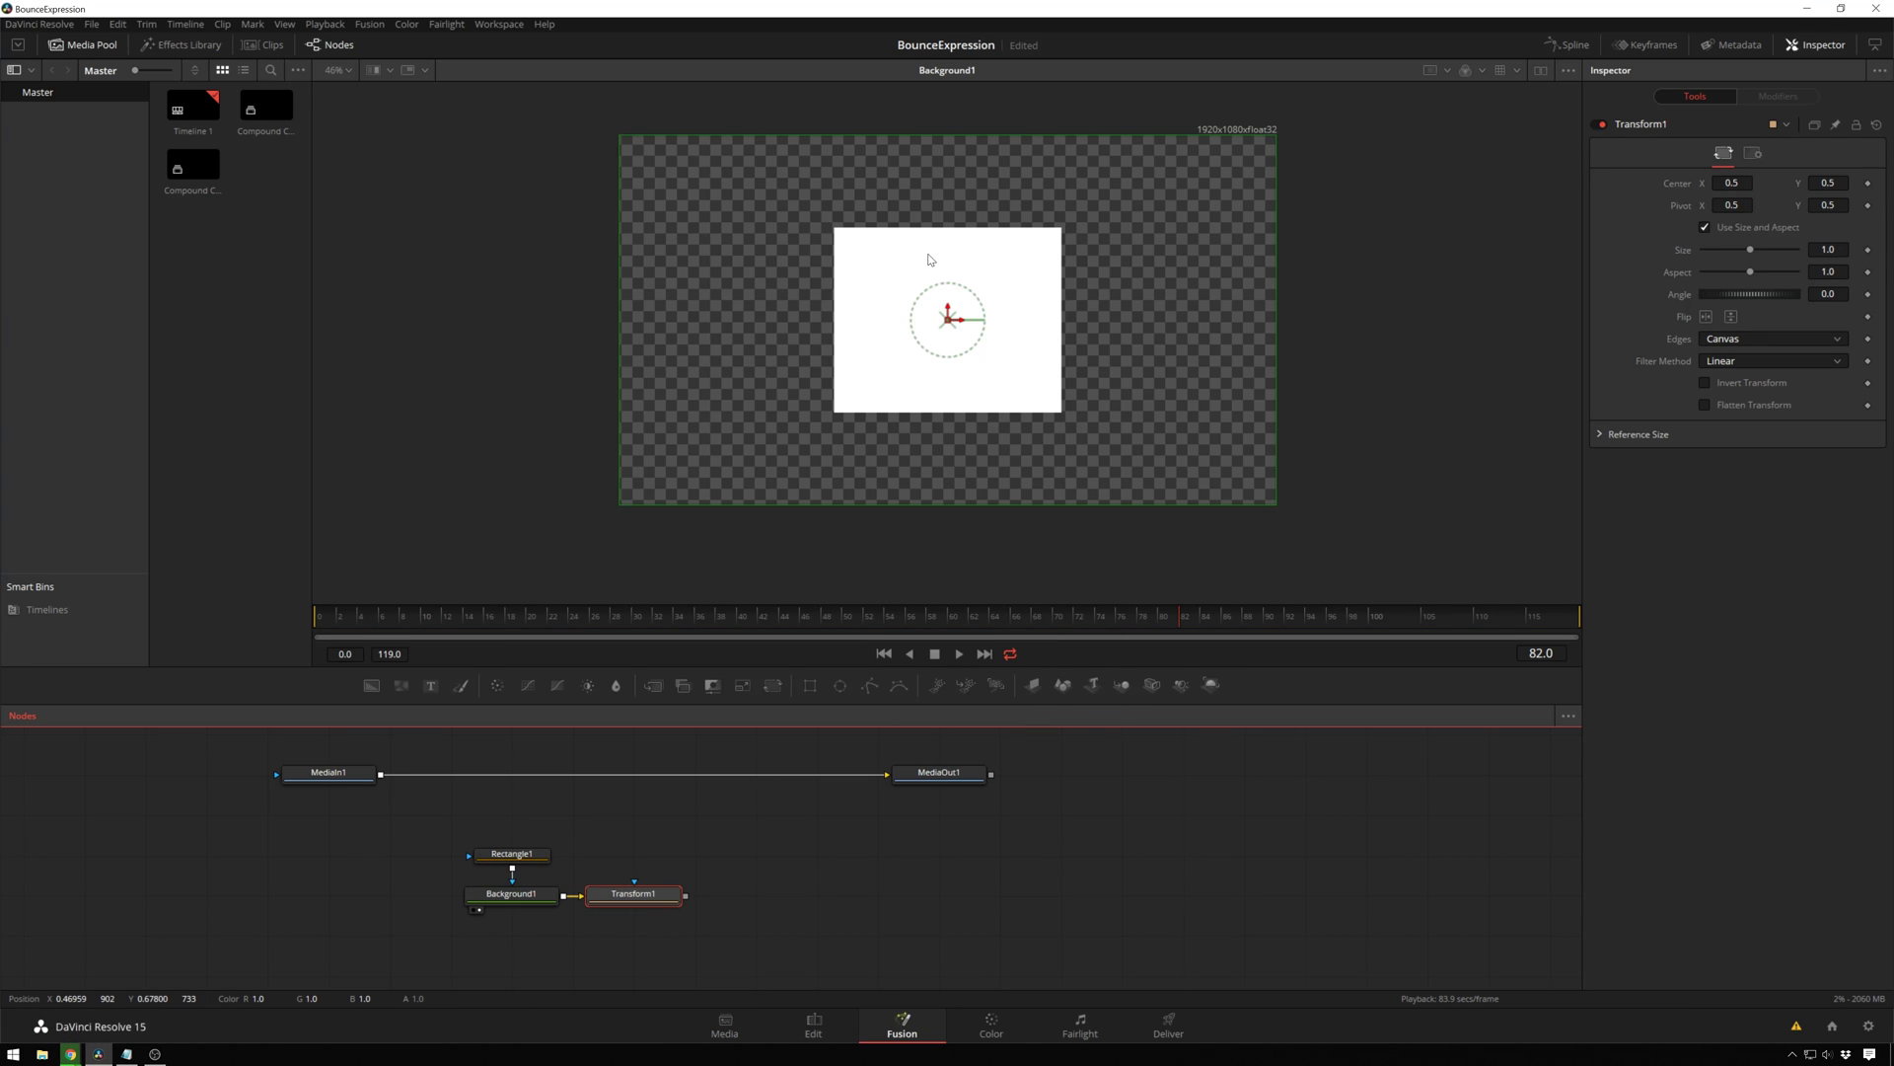
Scale Transform1 to 0.56 and raise the square to Center Y 0.824, undoing a pivot/rotation test.
click(634, 894)
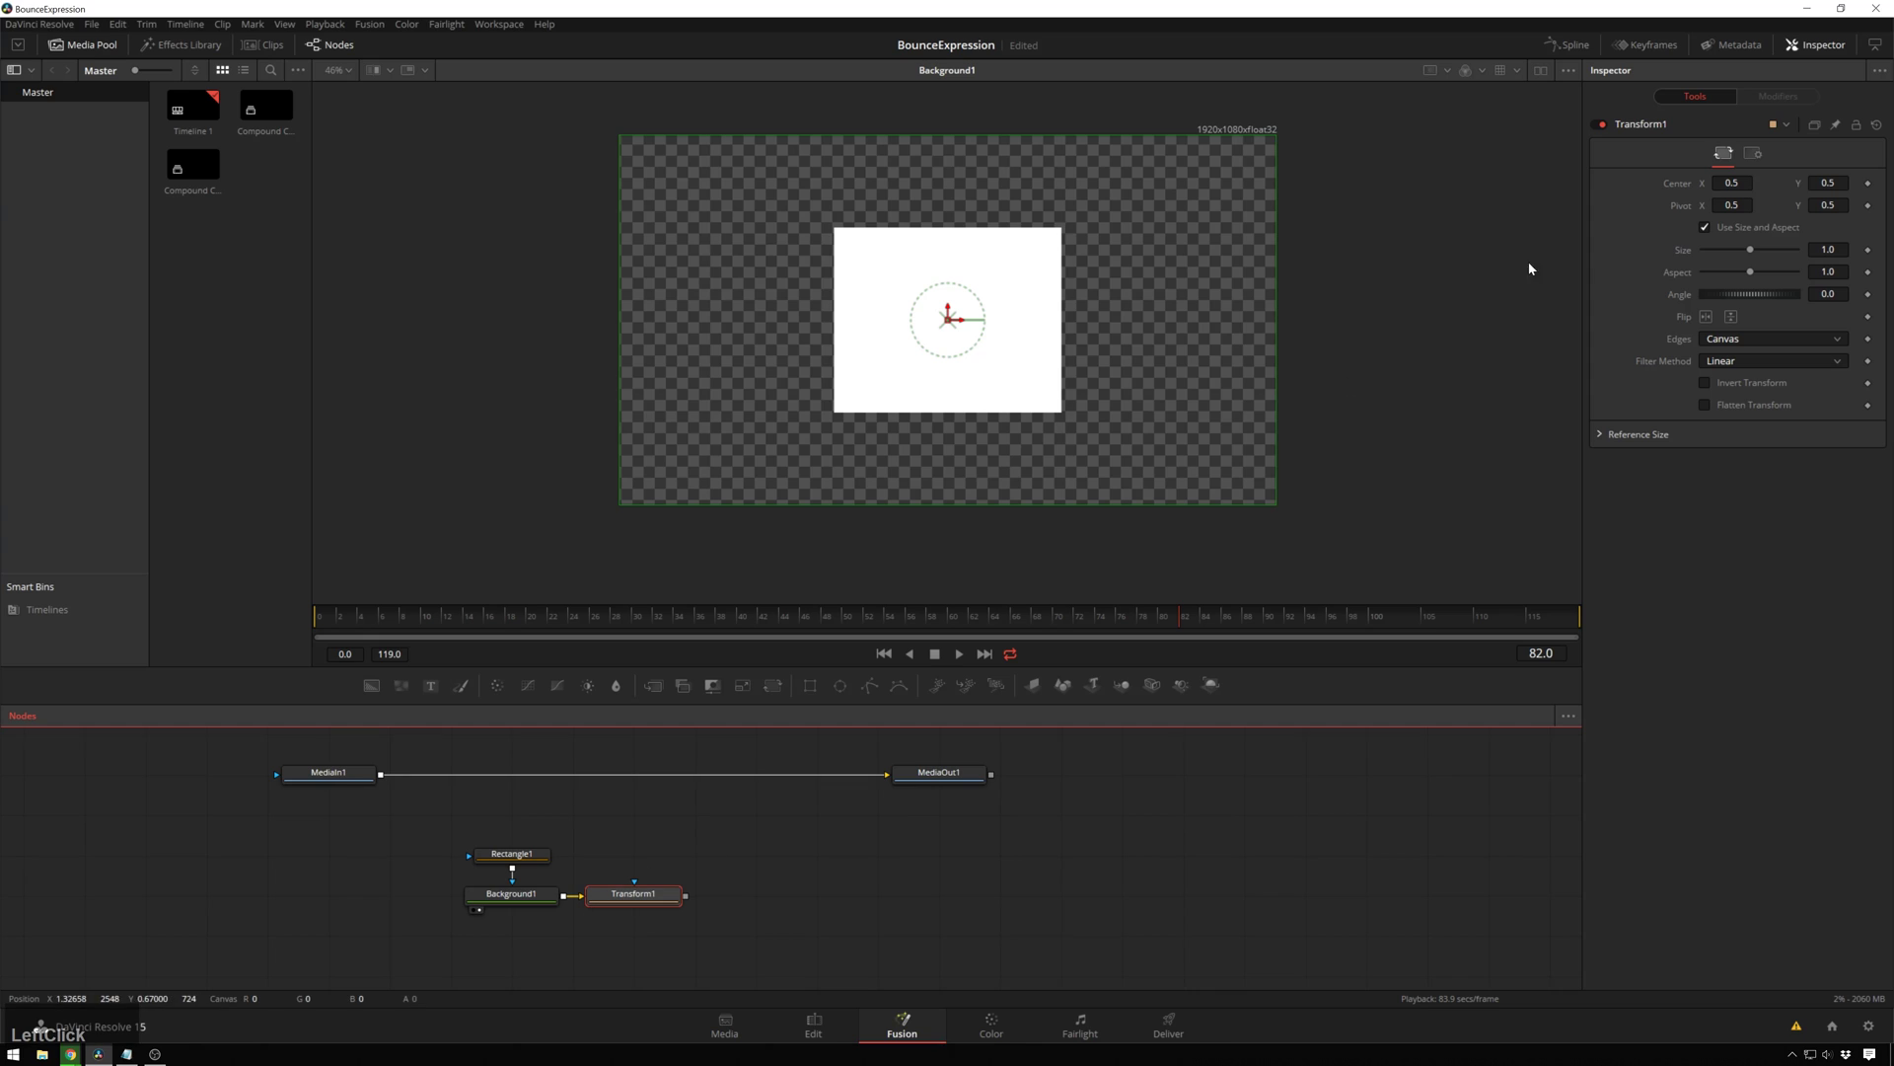
drag(1751, 249, 1741, 253)
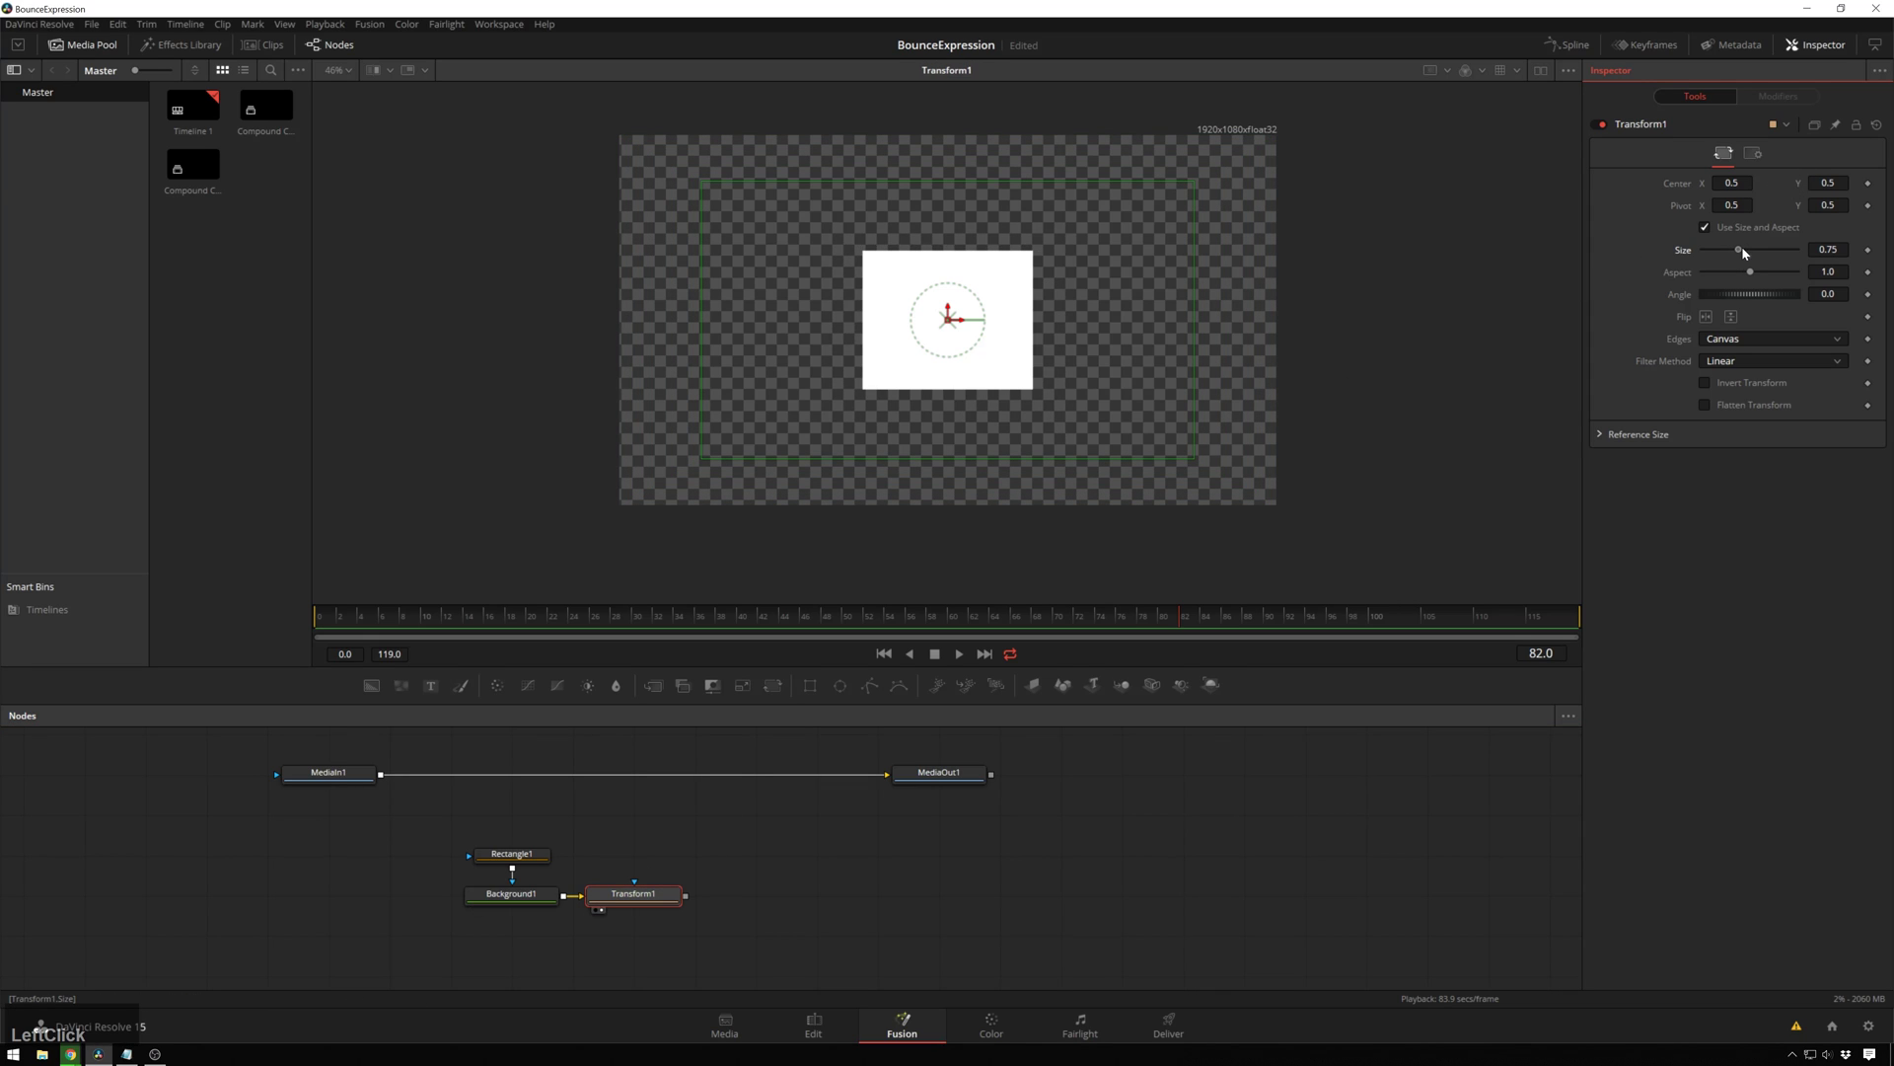
drag(1738, 249, 1728, 249)
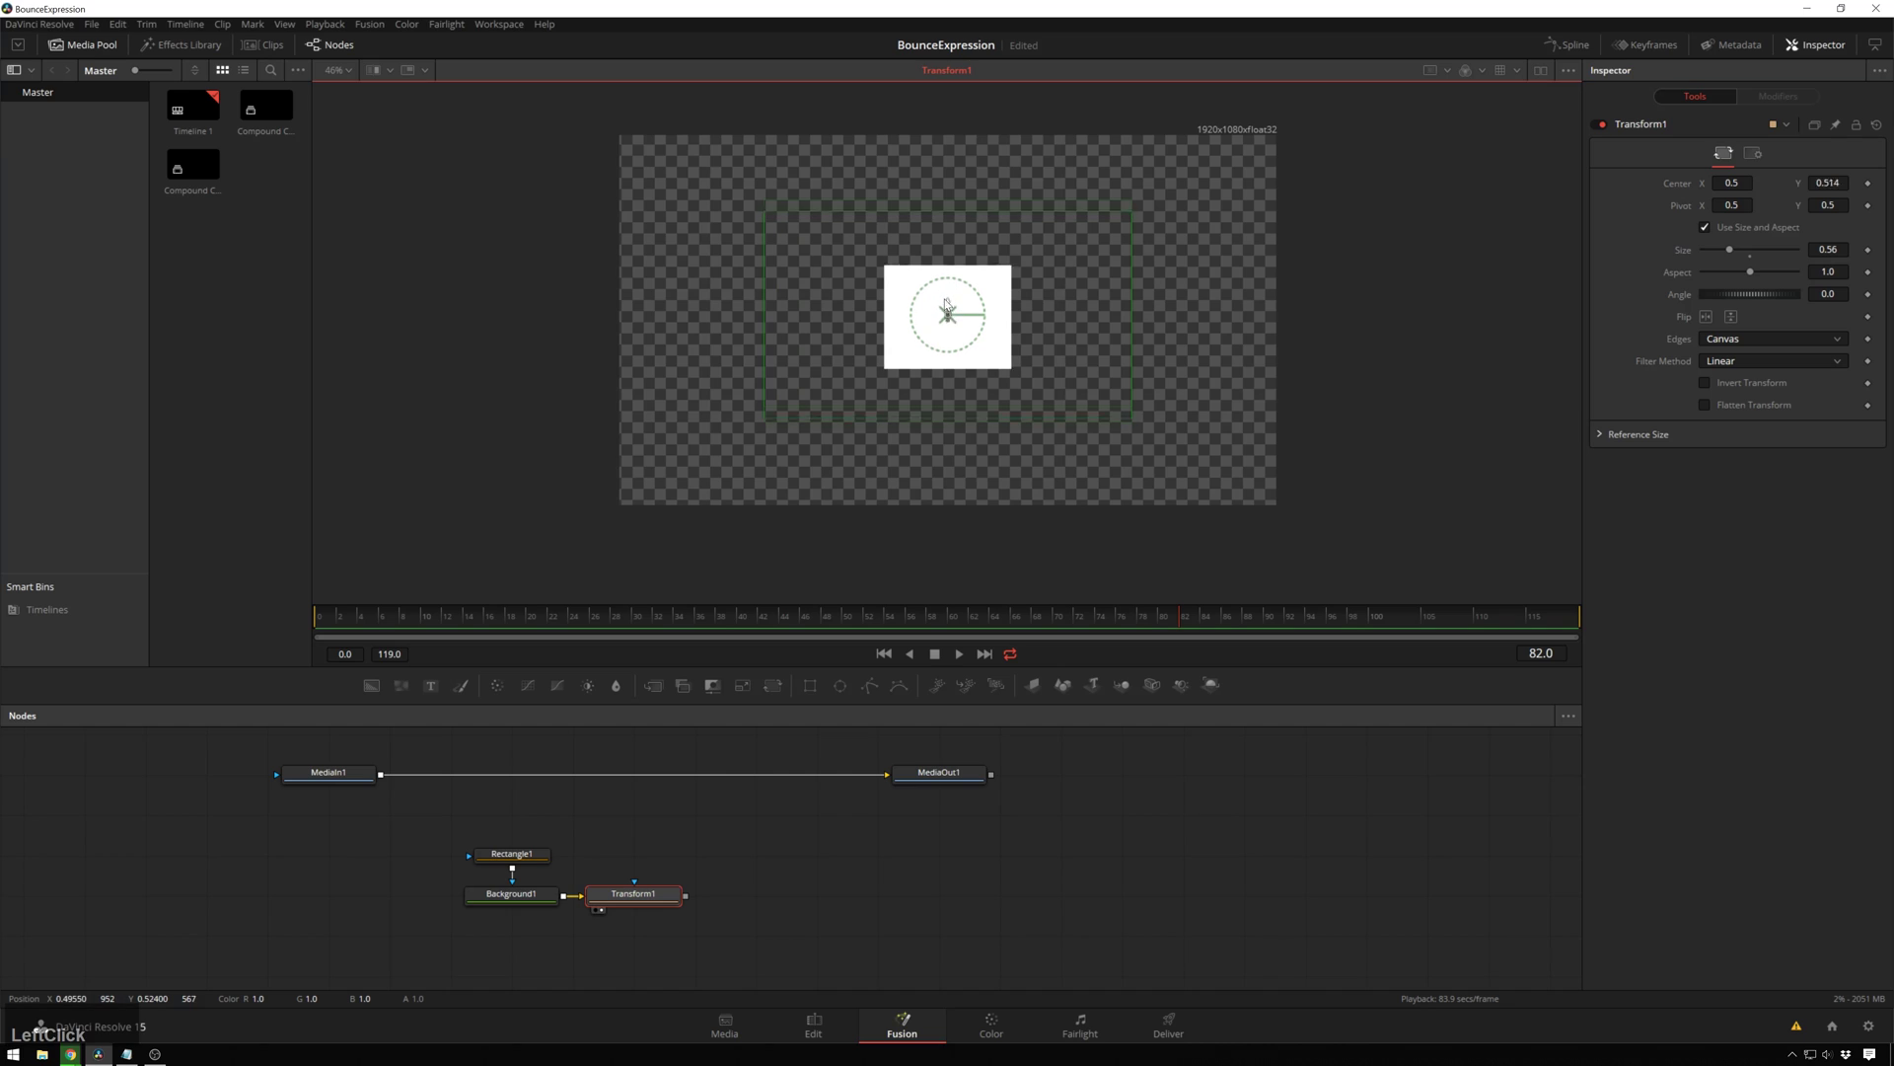
drag(949, 306, 948, 207)
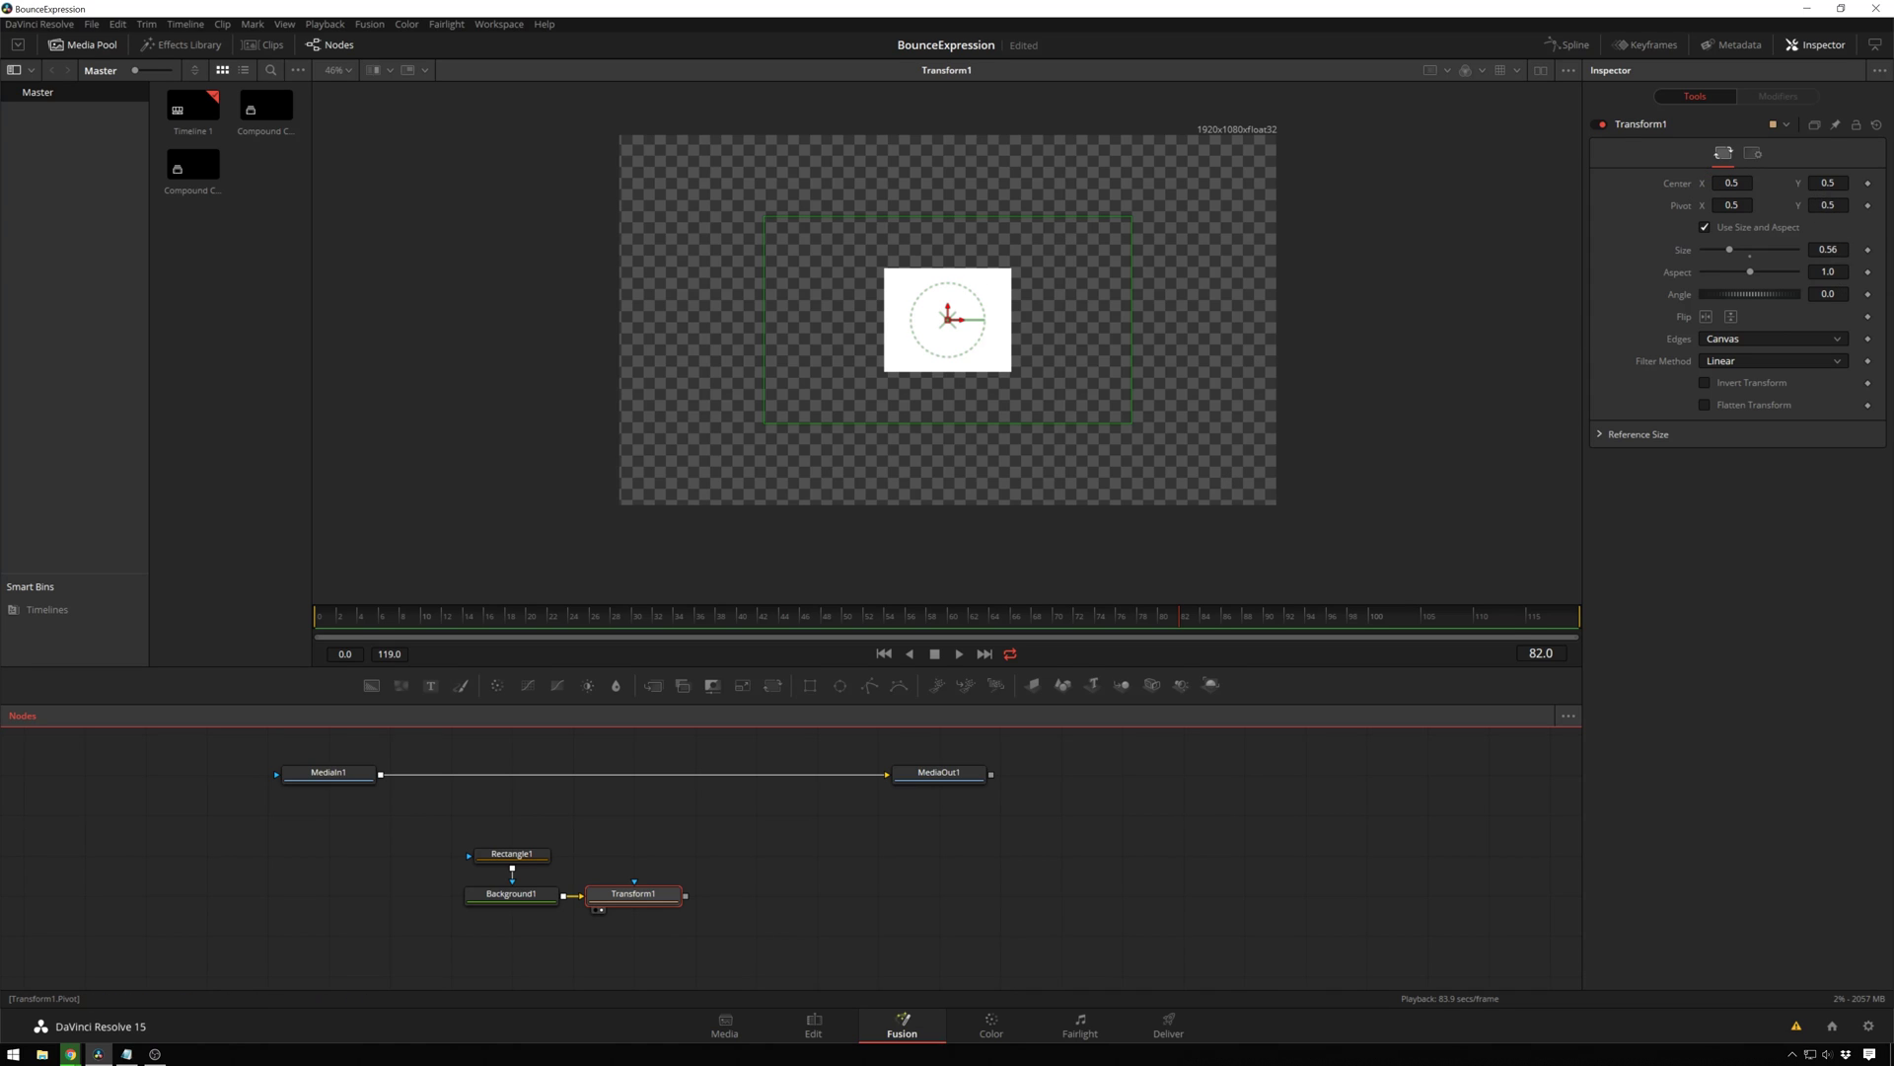
drag(947, 317, 1006, 212)
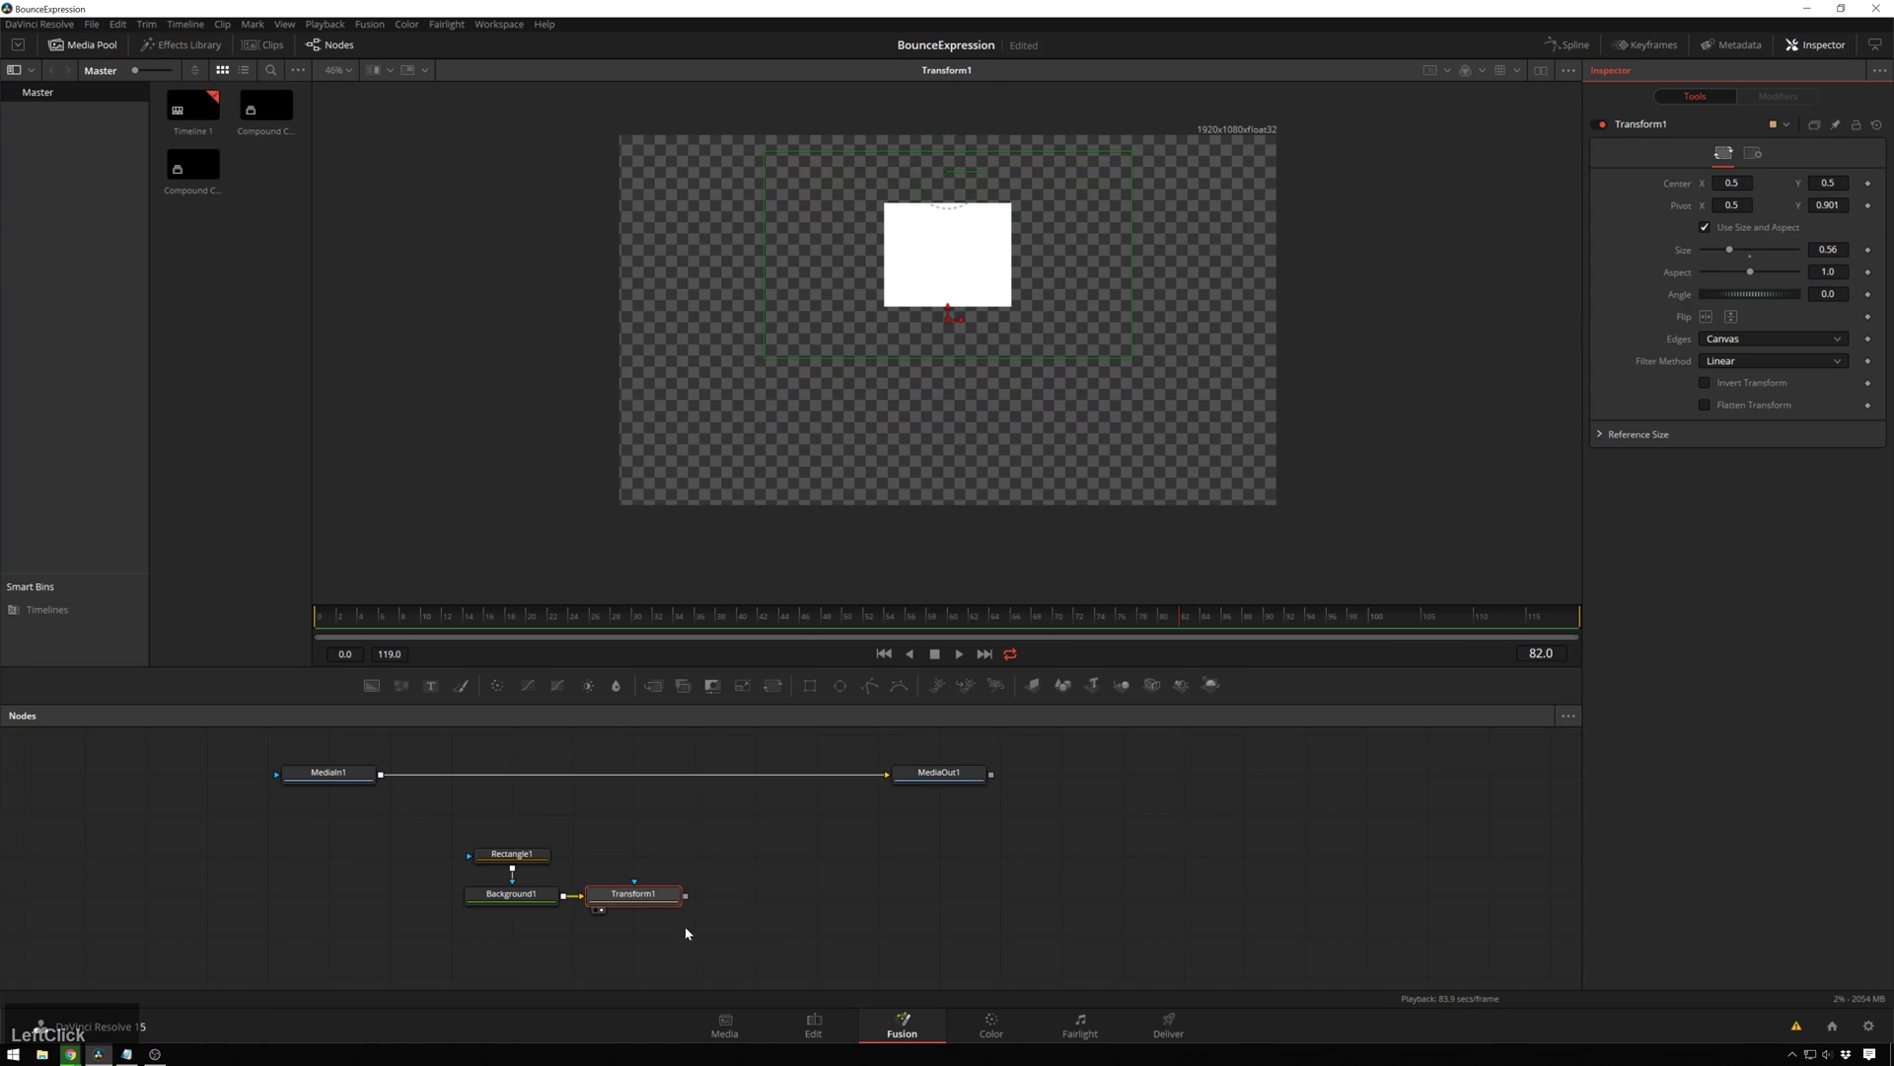
drag(1766, 295, 1755, 325)
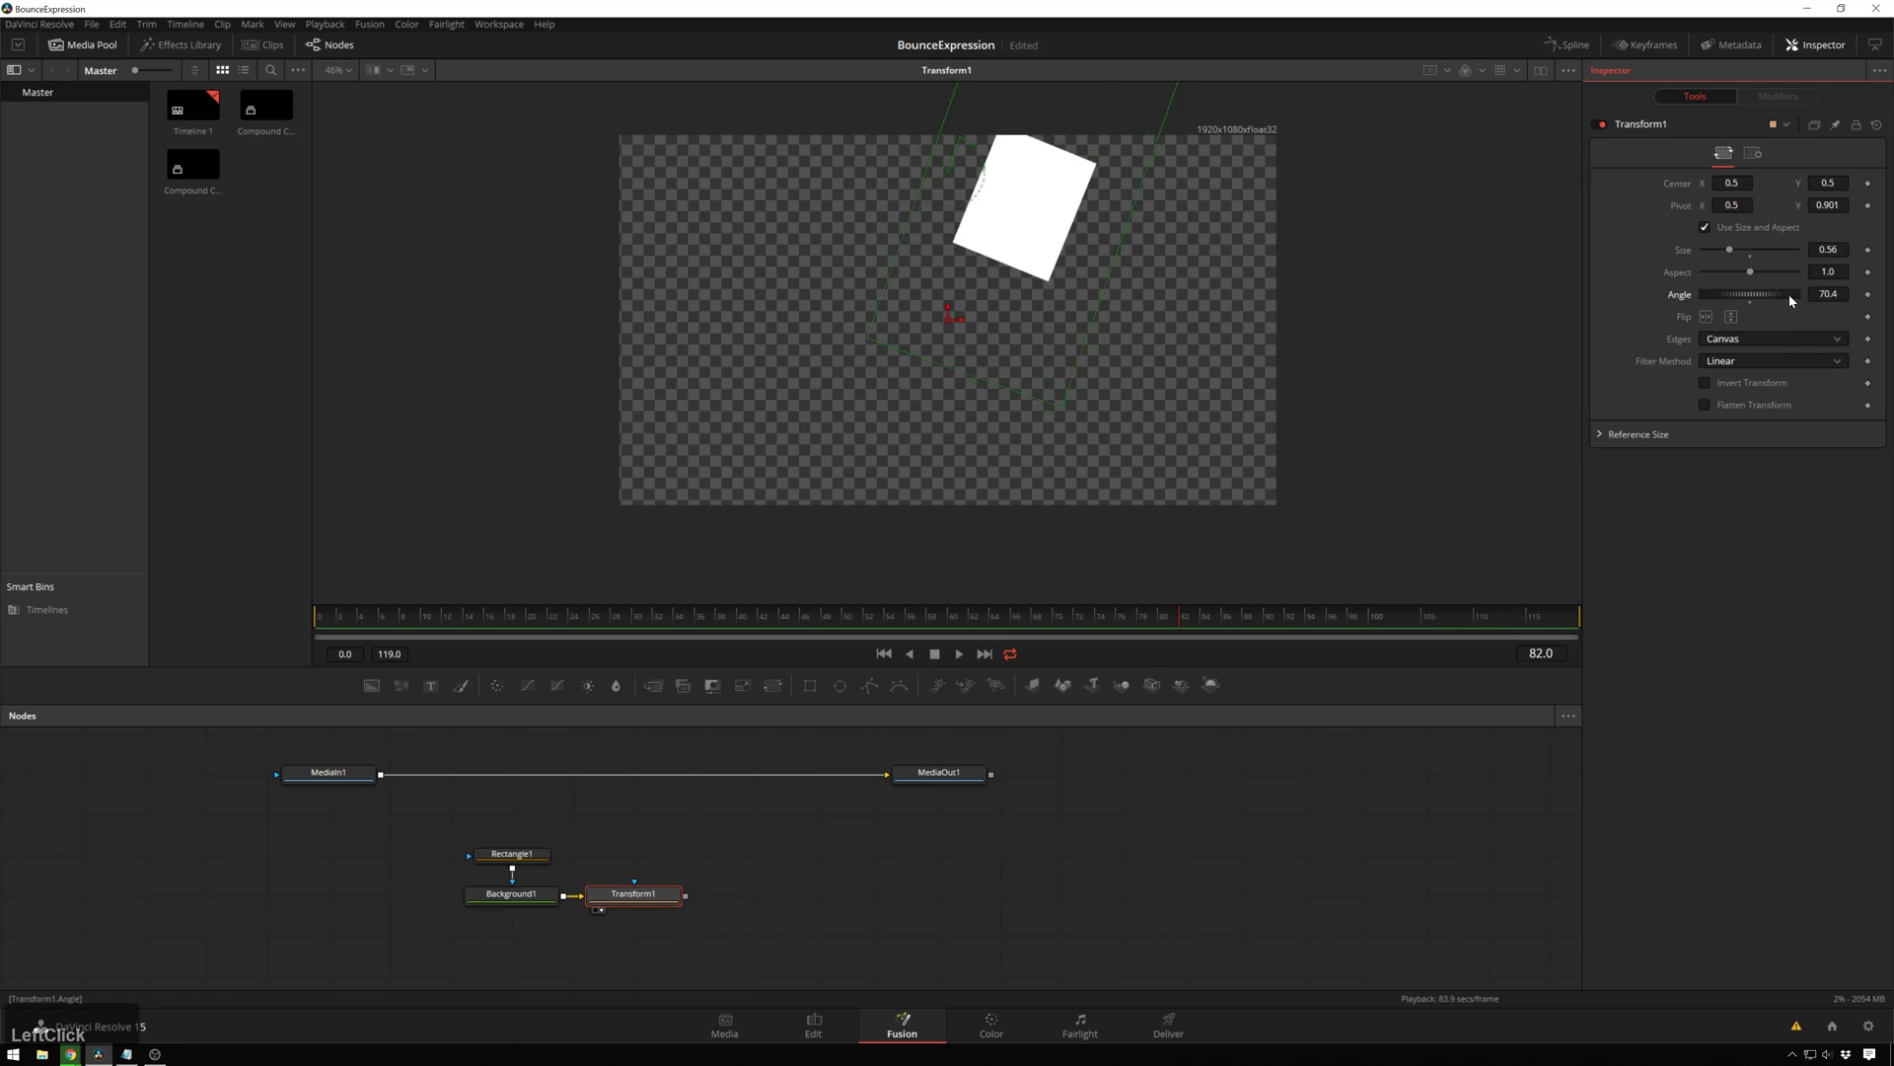
key(ctrl+z)
key(ctrl+z)
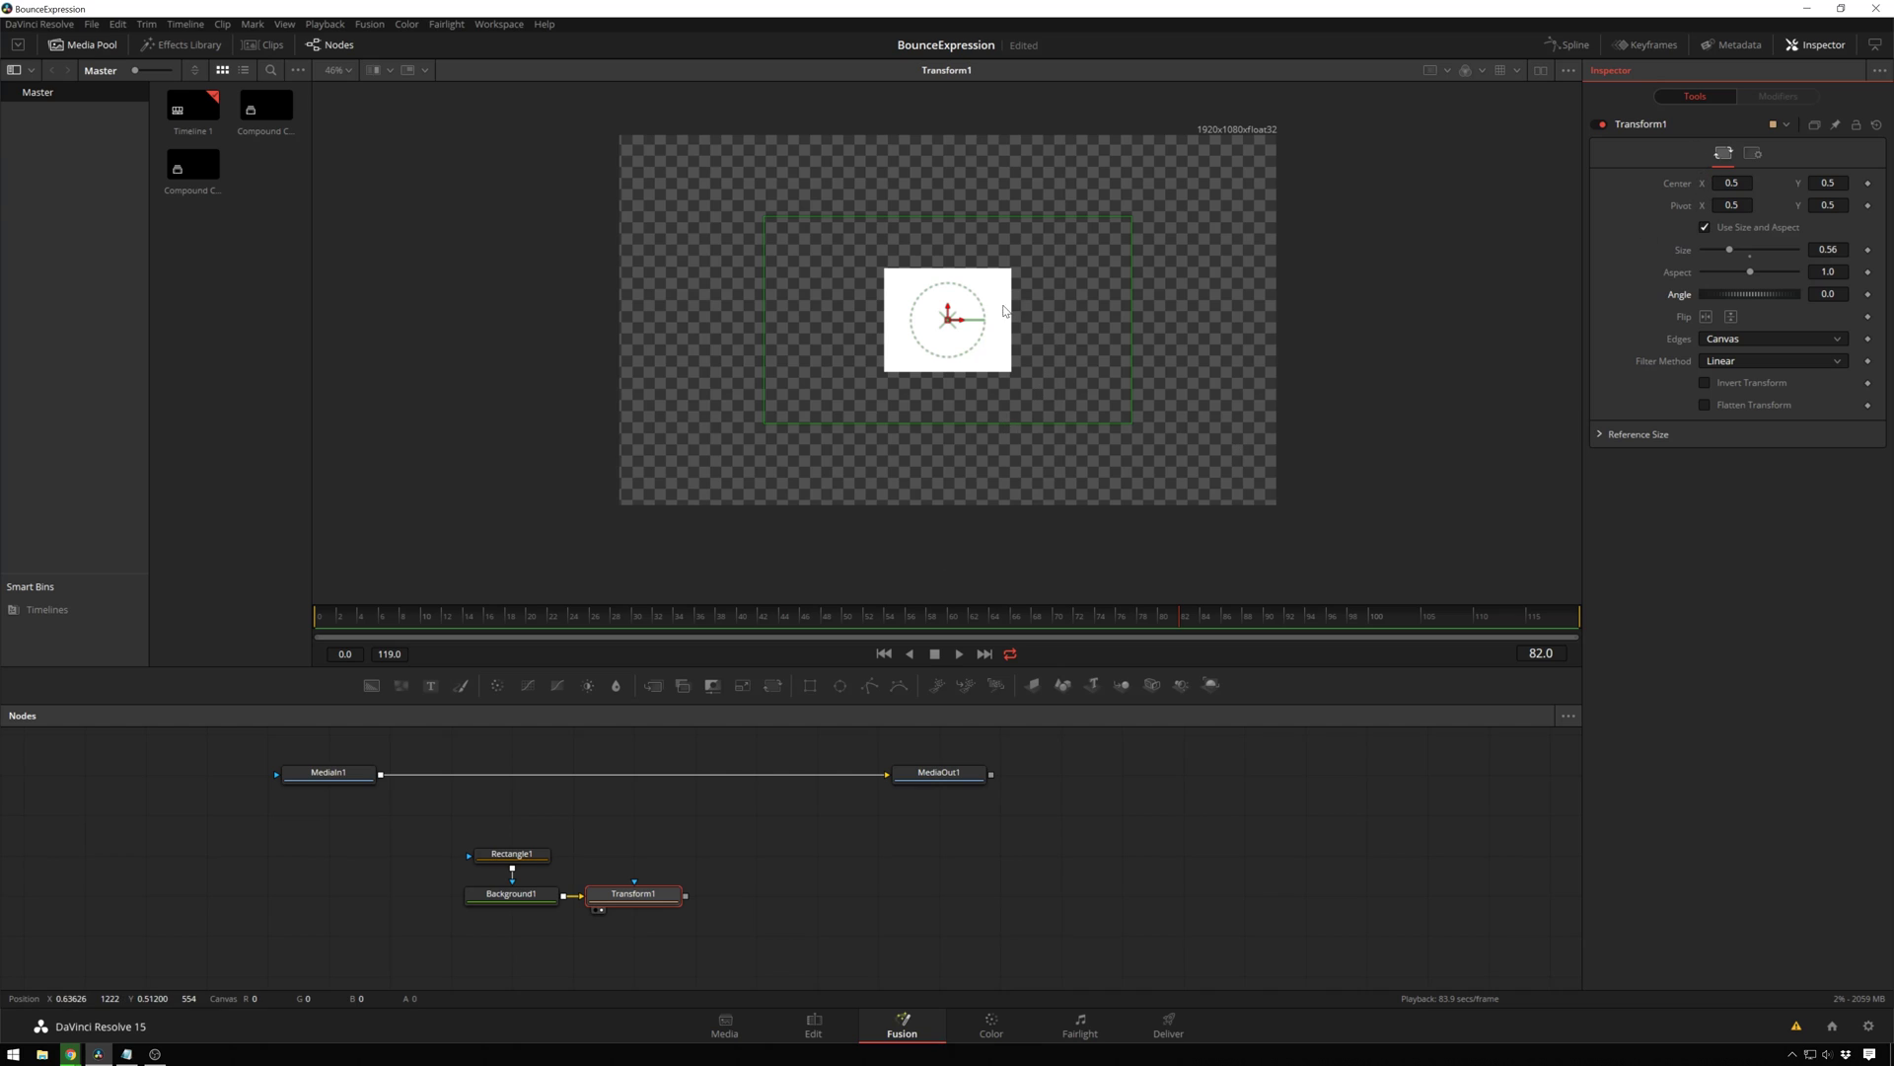
drag(944, 317, 949, 196)
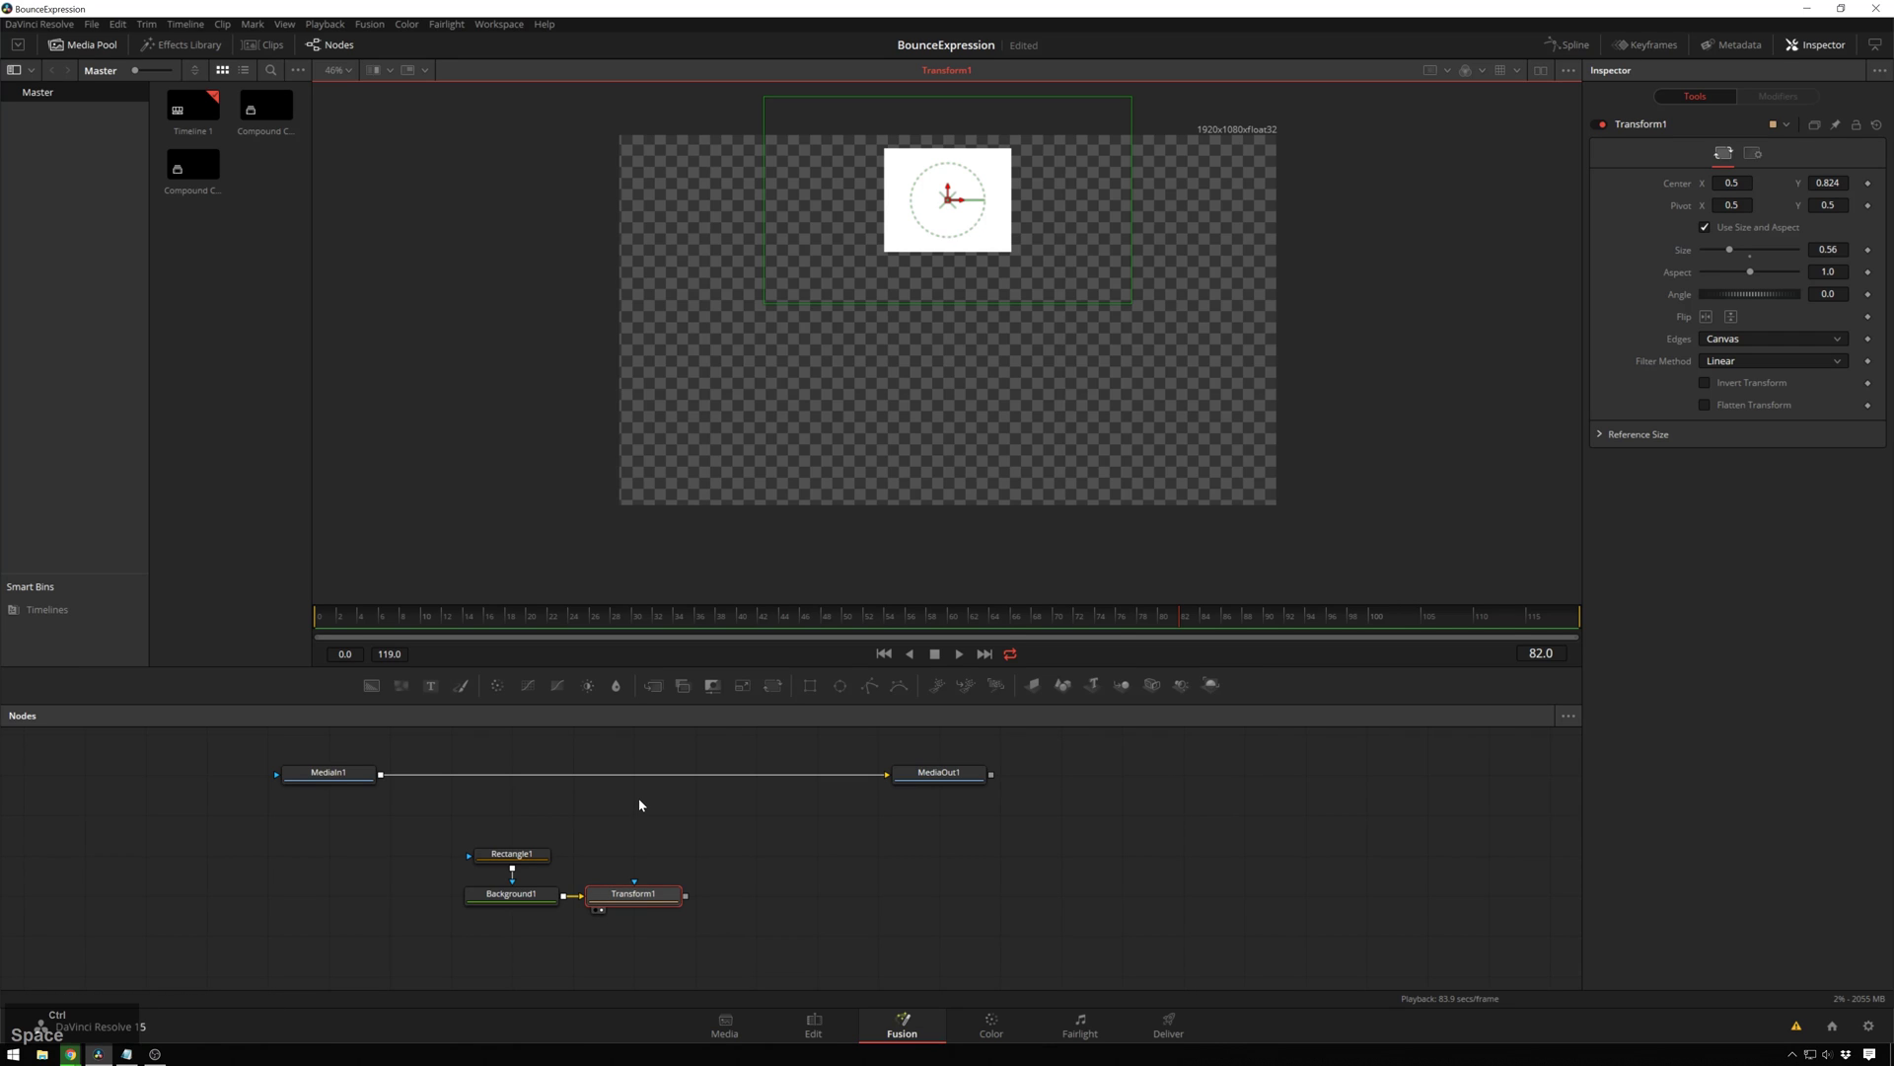
Add Transform2 after Transform1 with angle about 10.4, and move its node right.
key(shift+space)
key(Return)
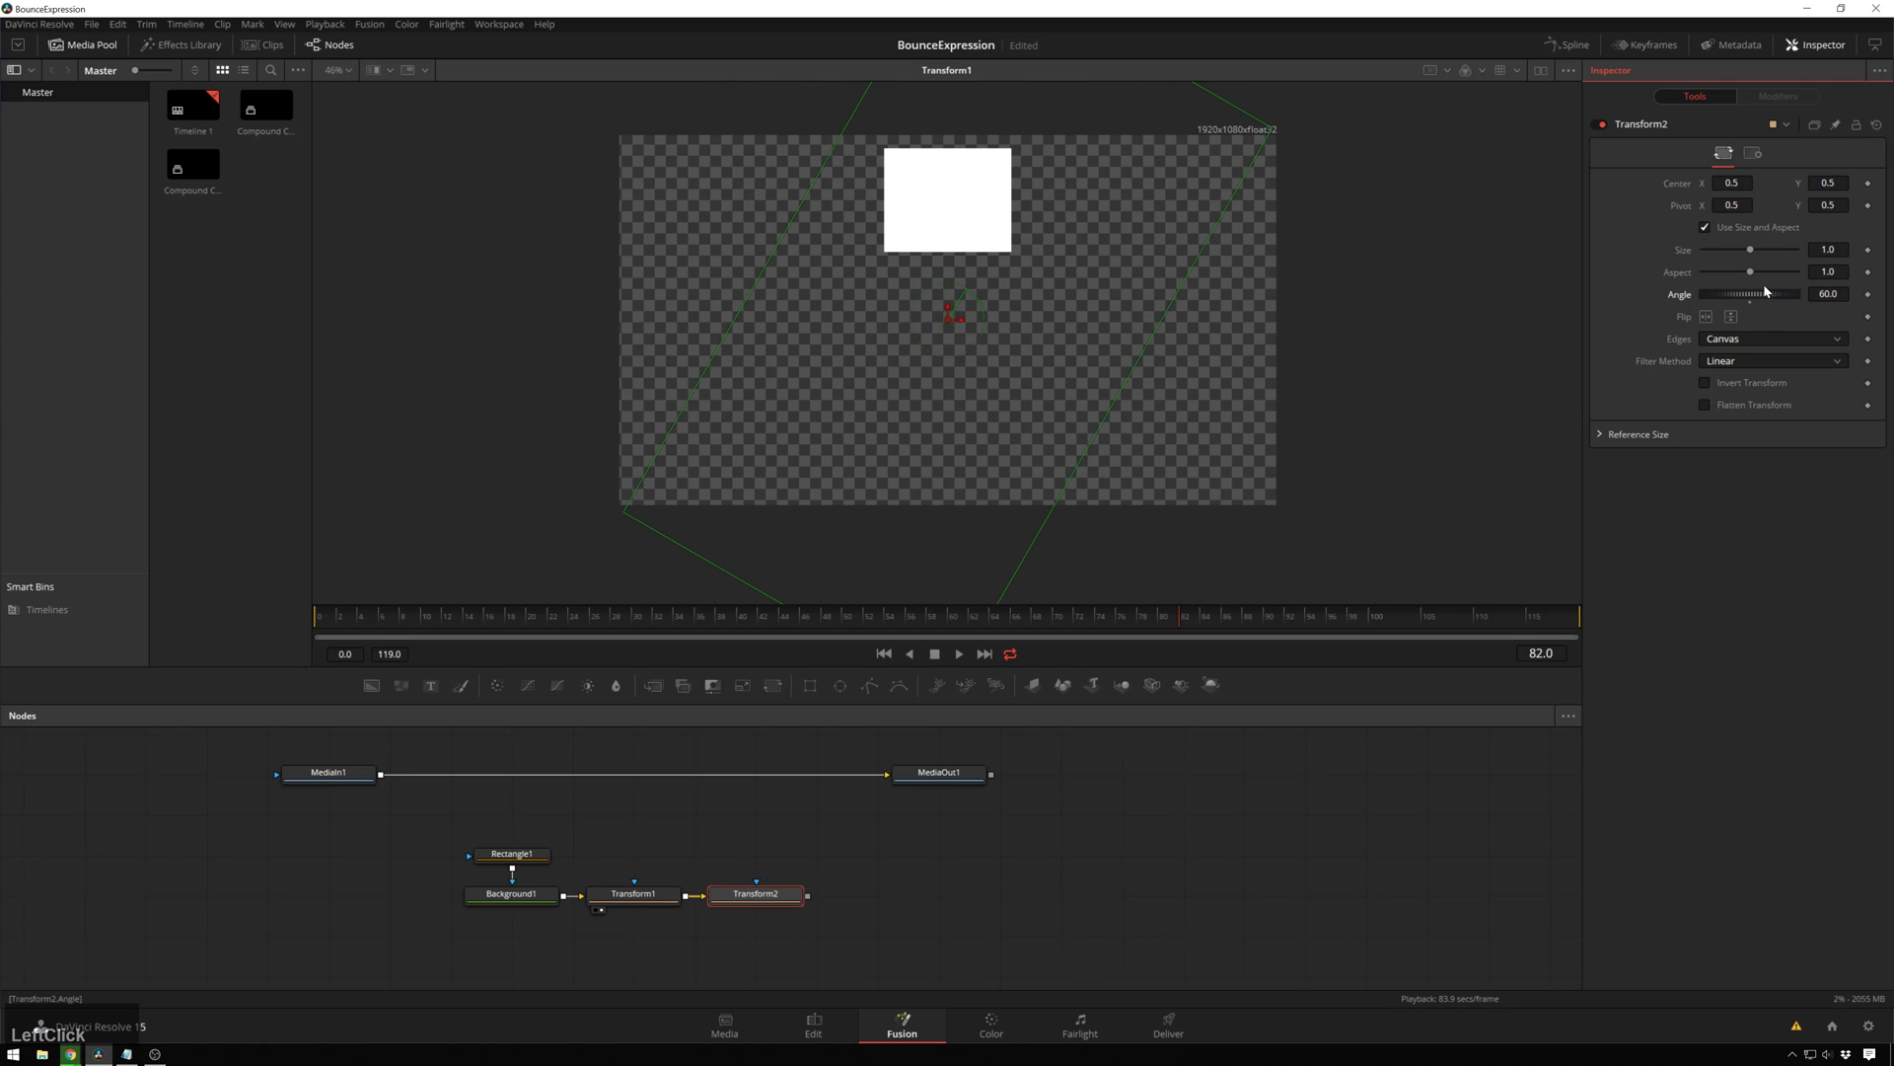
mouse_move(1741, 293)
mouse_down()
mouse_move(1761, 293)
mouse_move(1734, 294)
mouse_up()
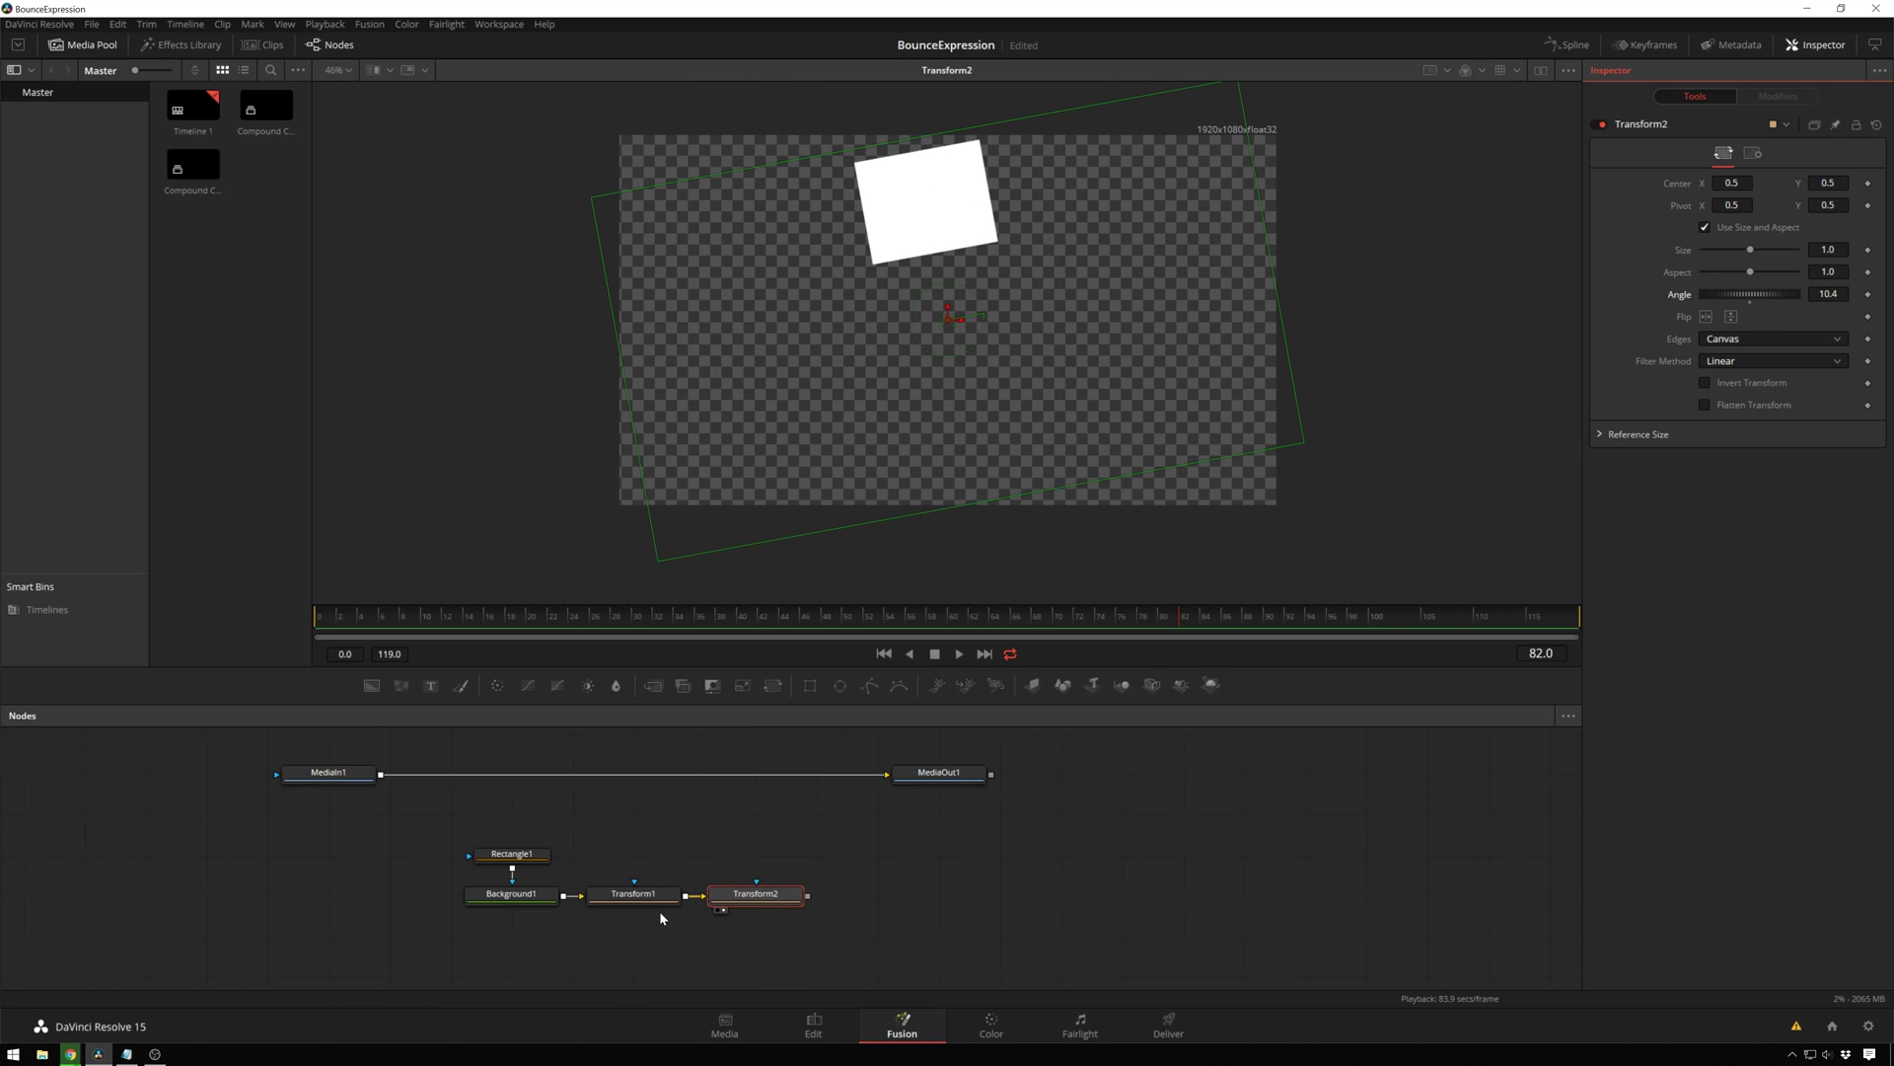
click(583, 898)
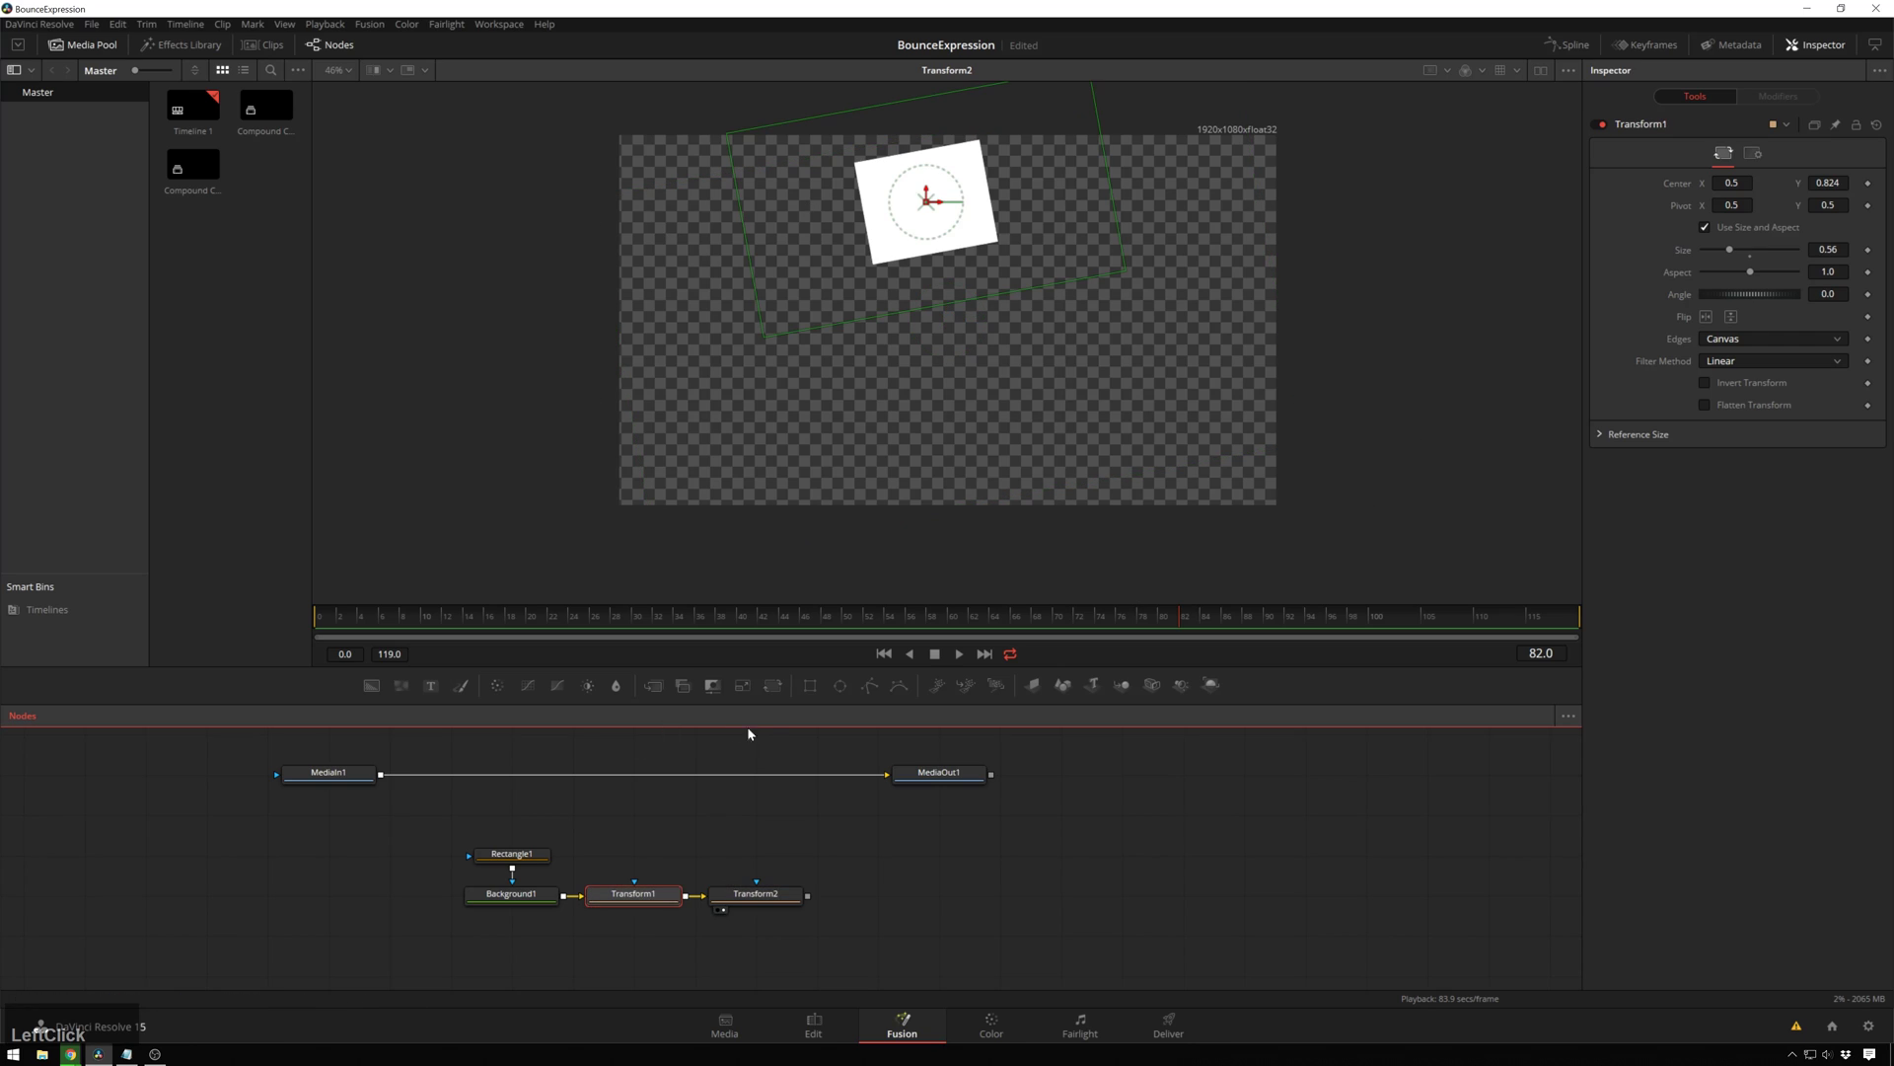
drag(750, 897, 814, 897)
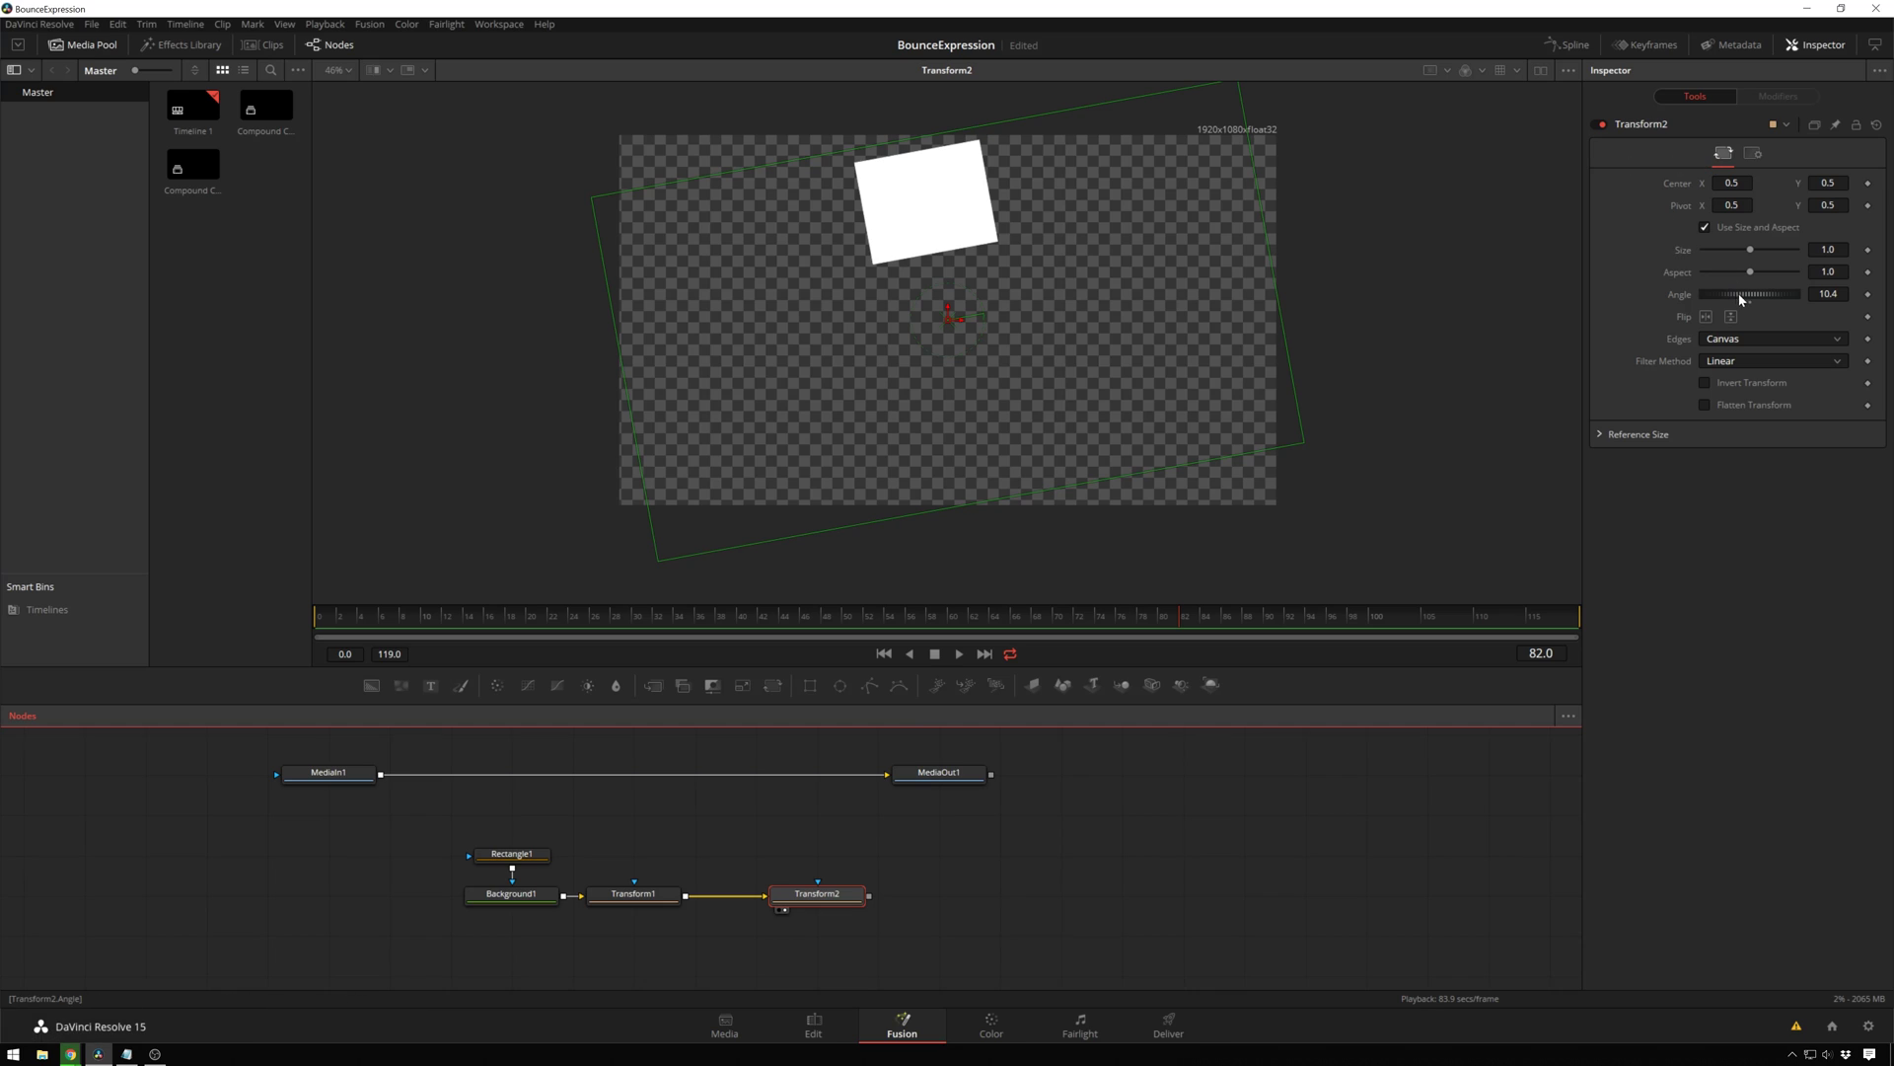
Set the comp's render range to end at frame 29.
drag(1739, 293, 1743, 293)
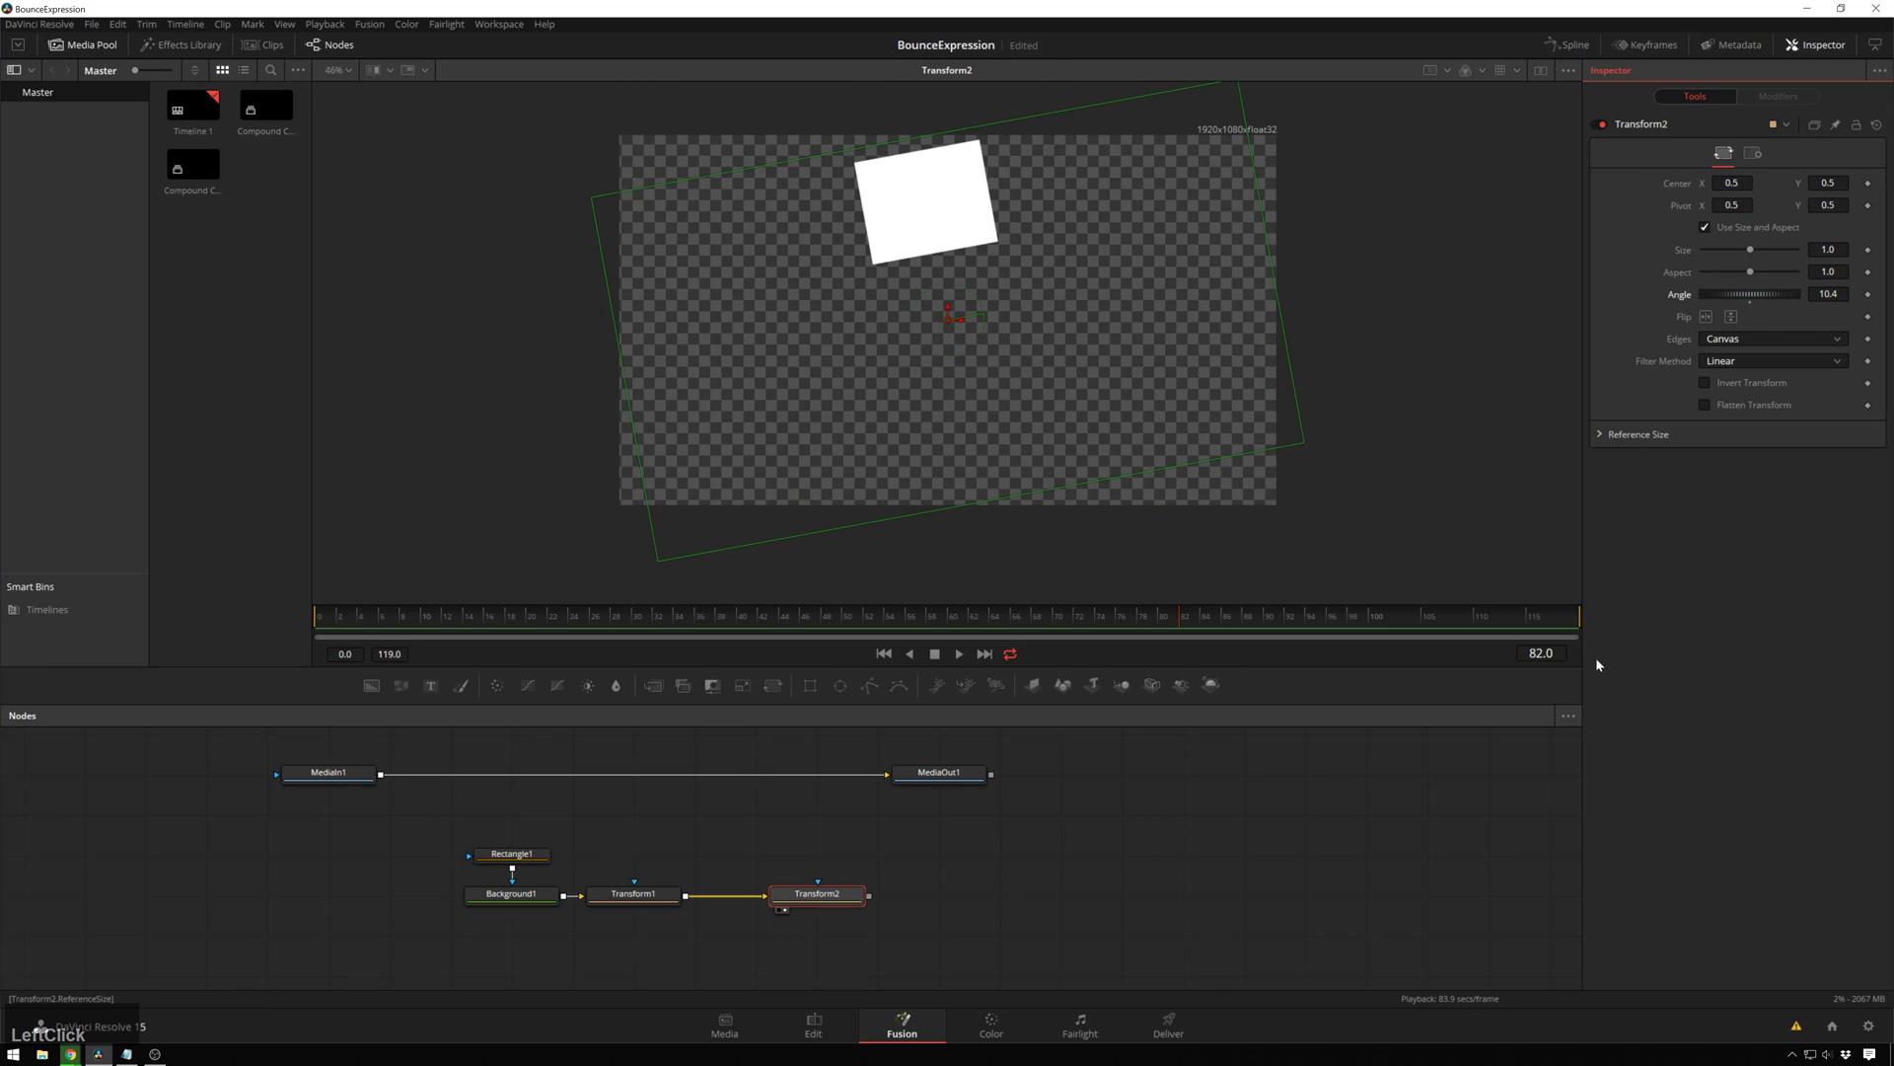
drag(1579, 618, 1046, 644)
drag(674, 619, 628, 628)
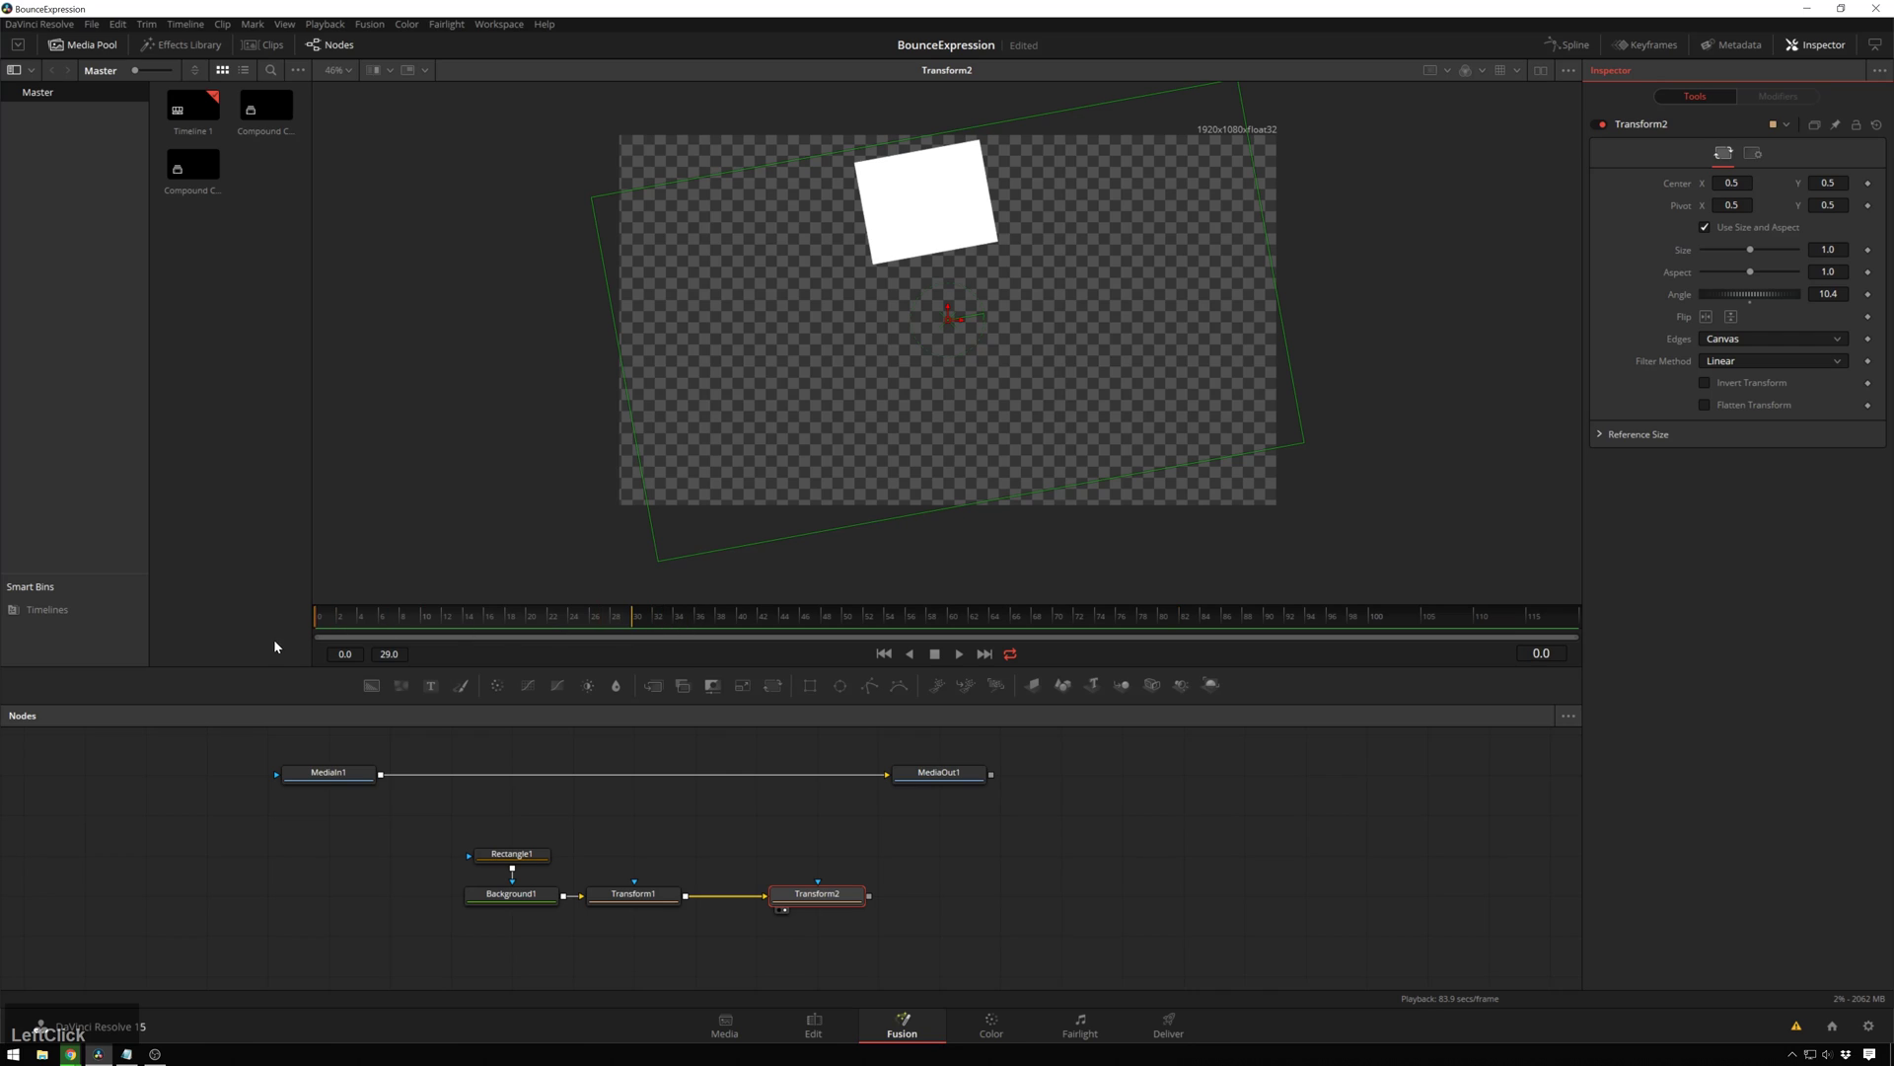
Keyframe Transform2's angle at 0 on frame 0 and -360 on frame 31, then preview.
click(807, 894)
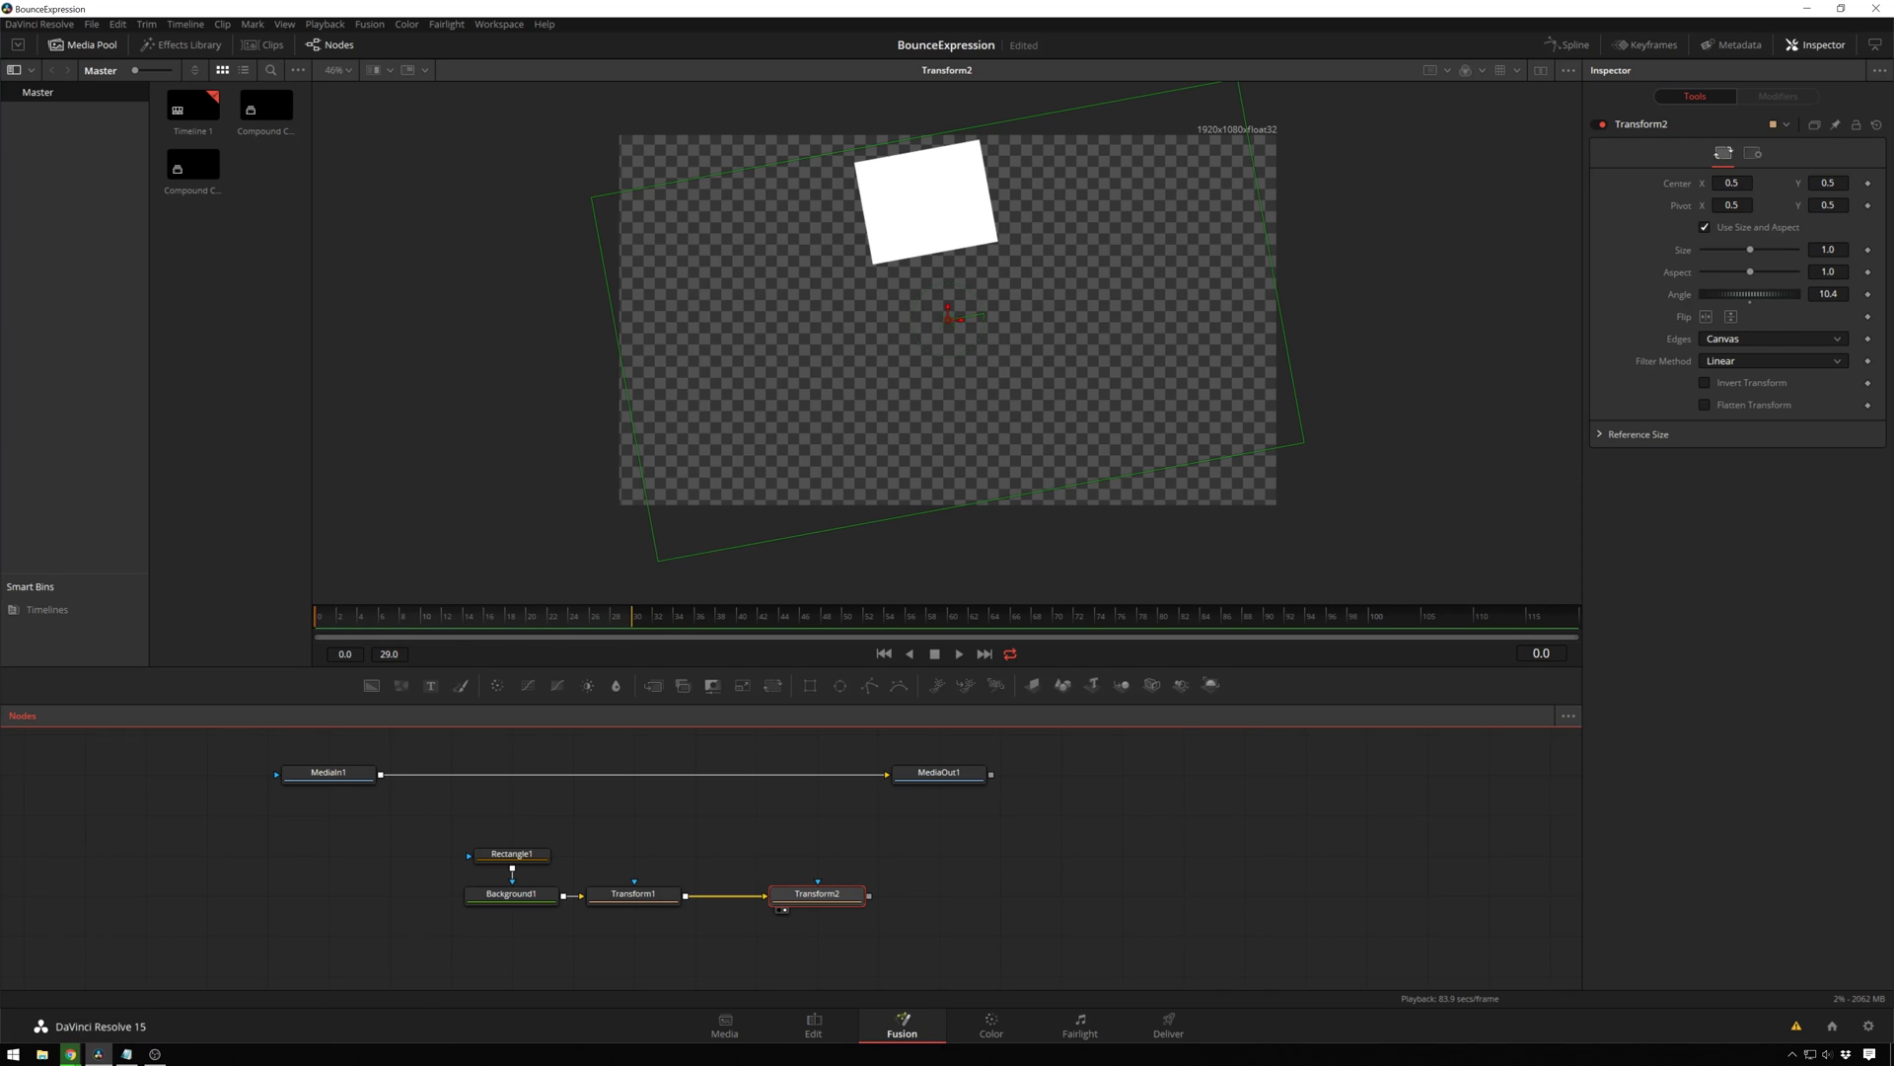
double_click(1830, 294)
text(0)
key(KP_Enter)
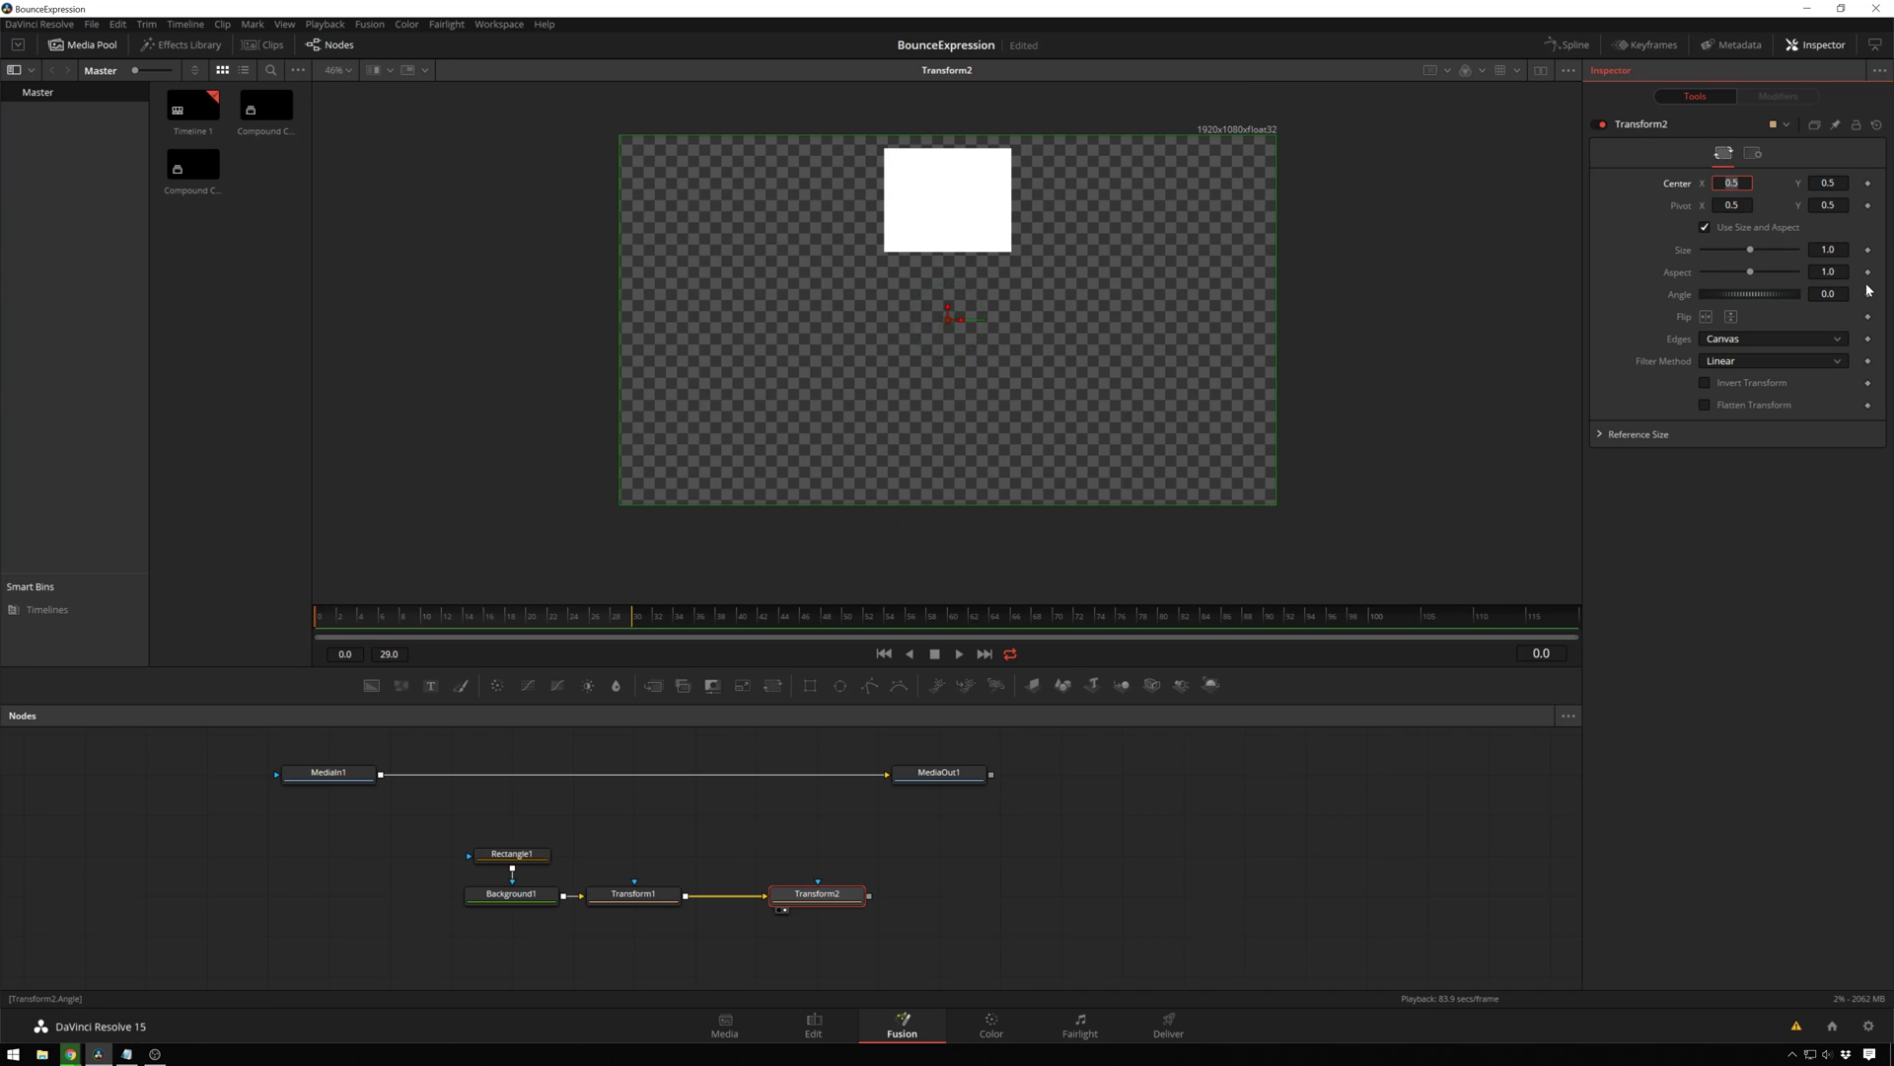
click(684, 611)
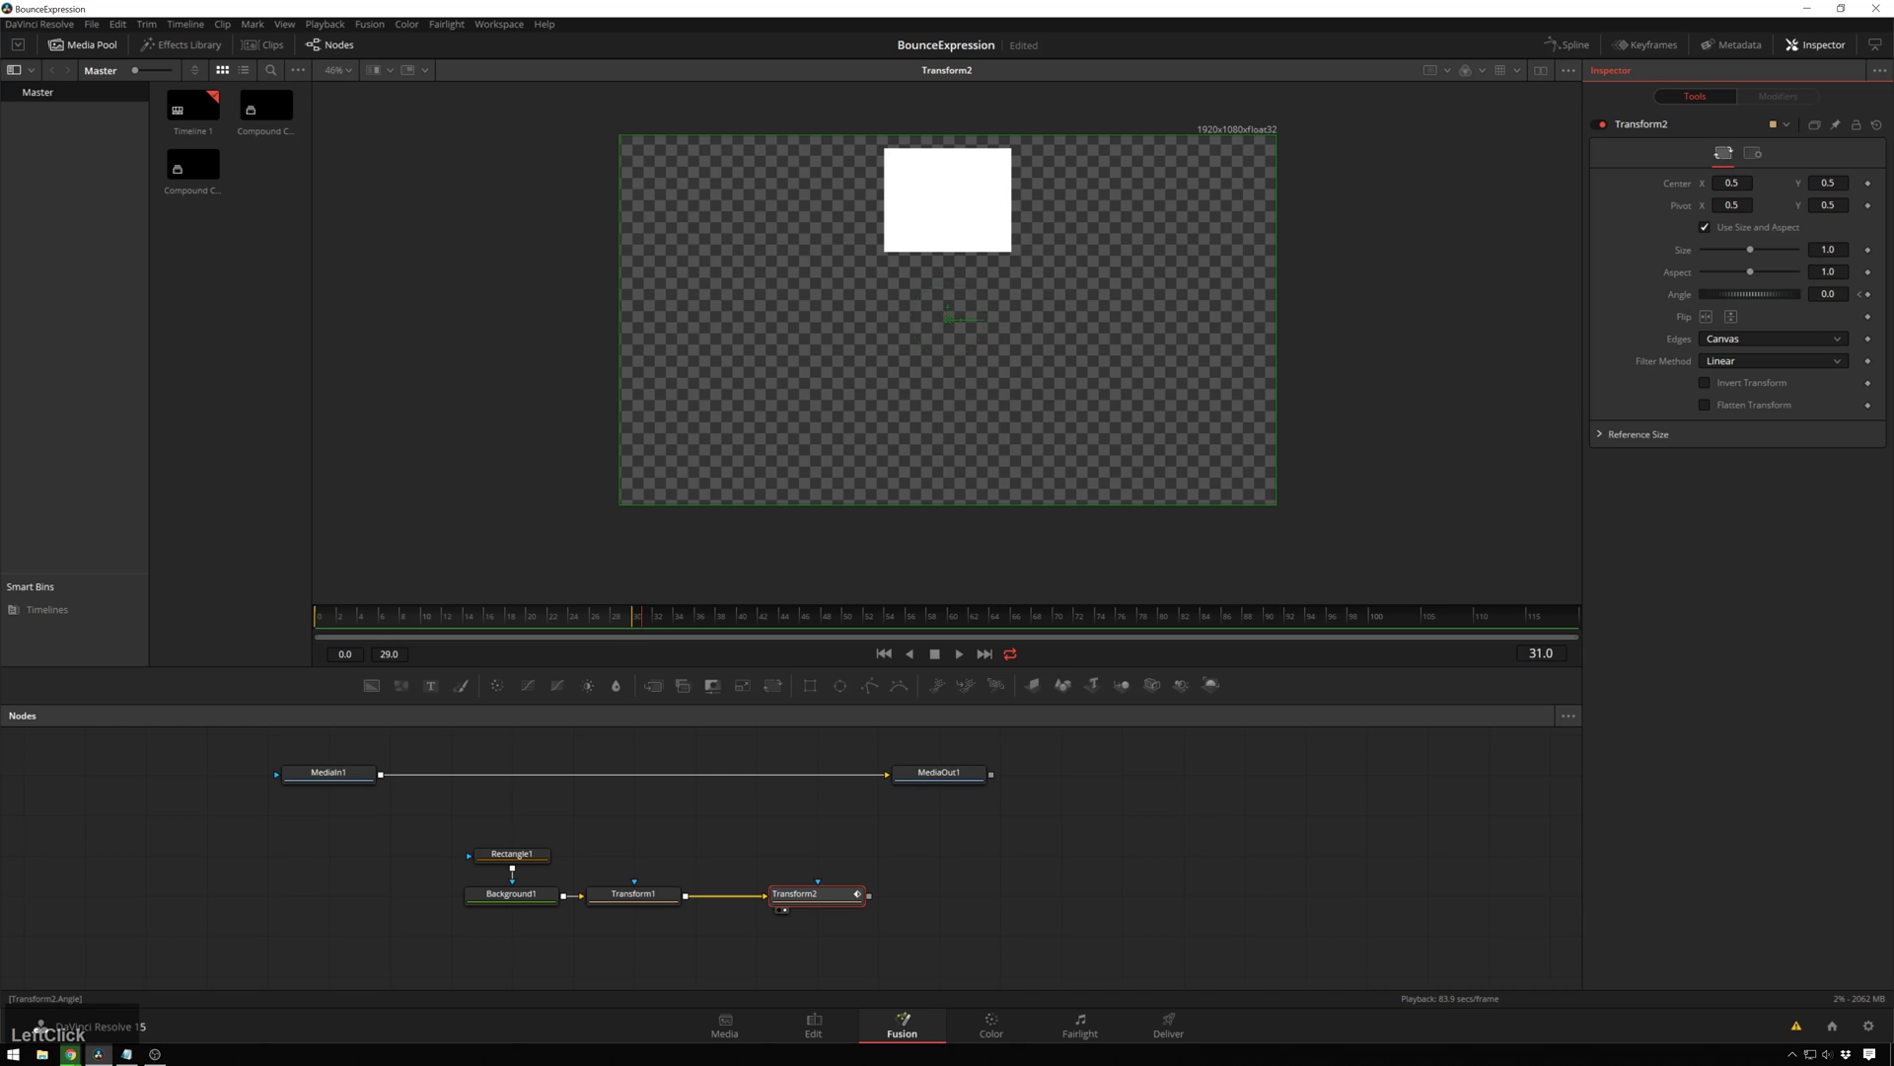
click(1829, 293)
text(-360)
key(KP_Enter)
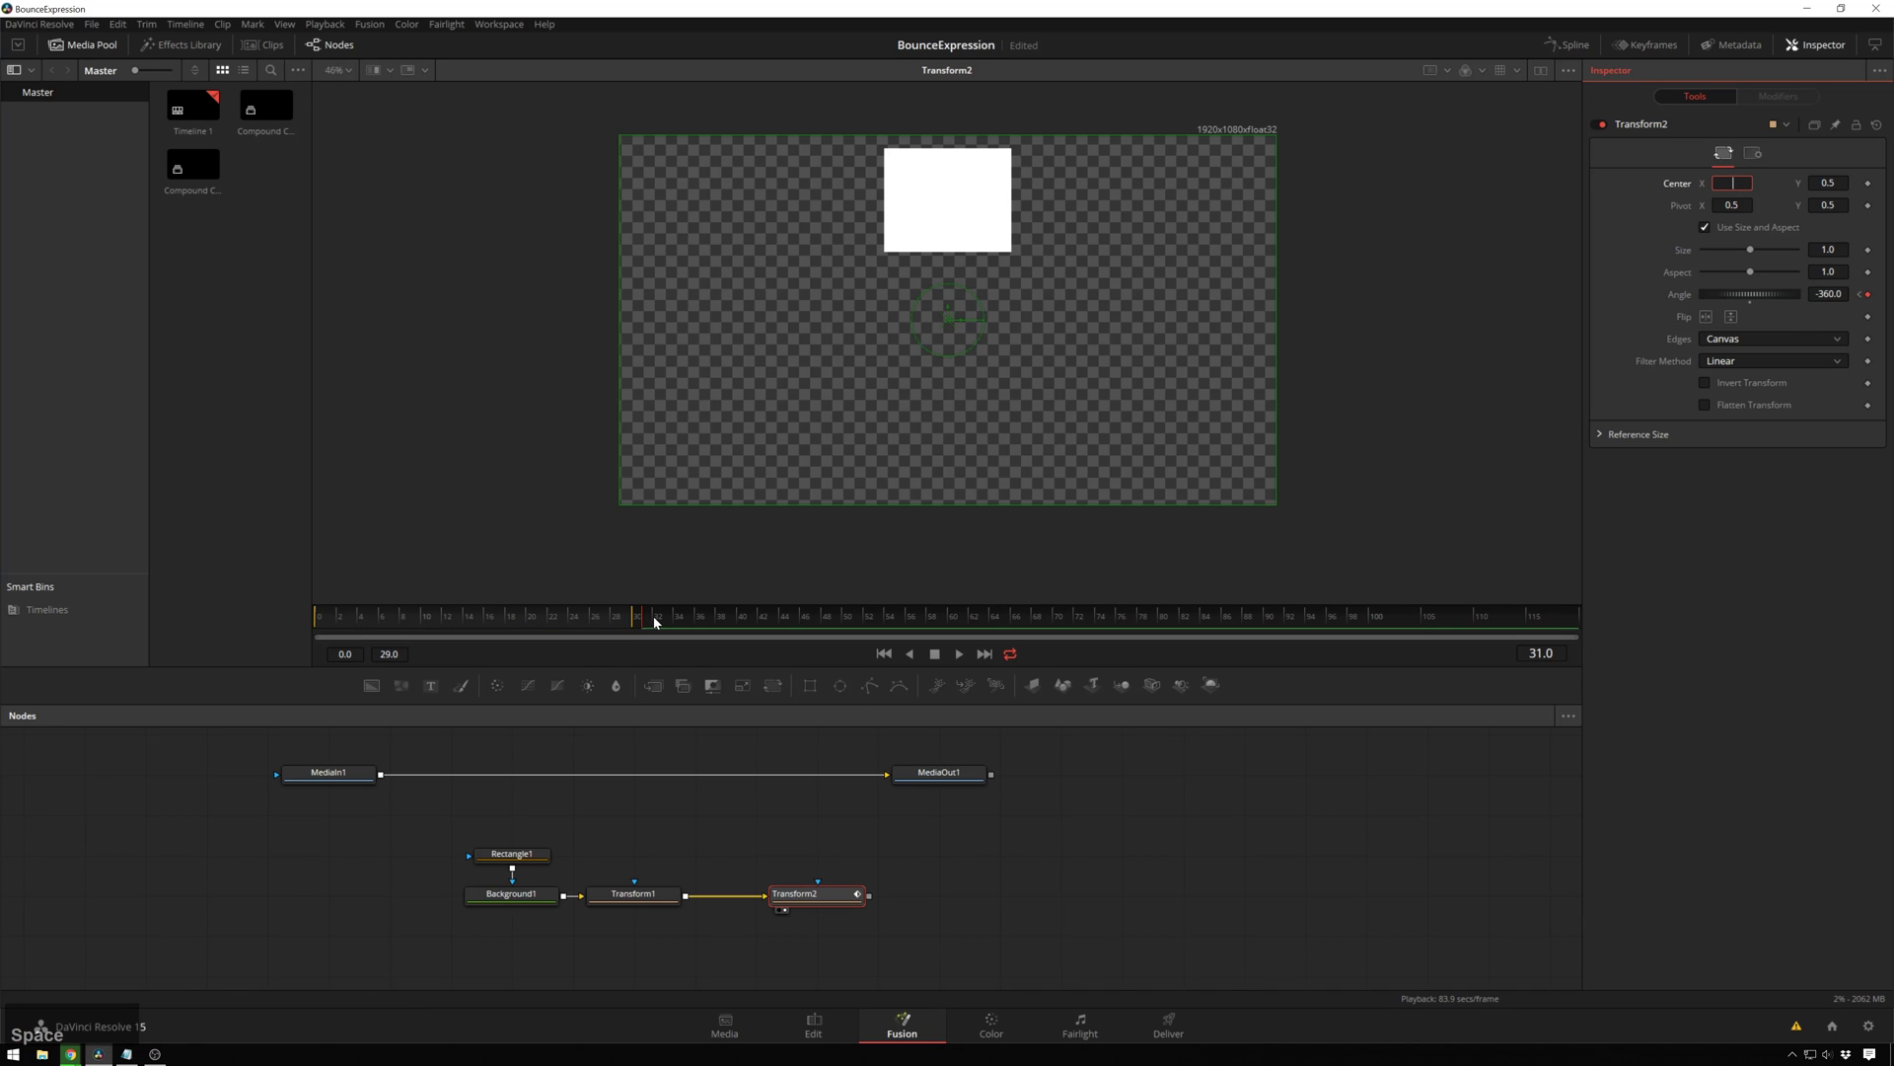
click(319, 613)
key(space)
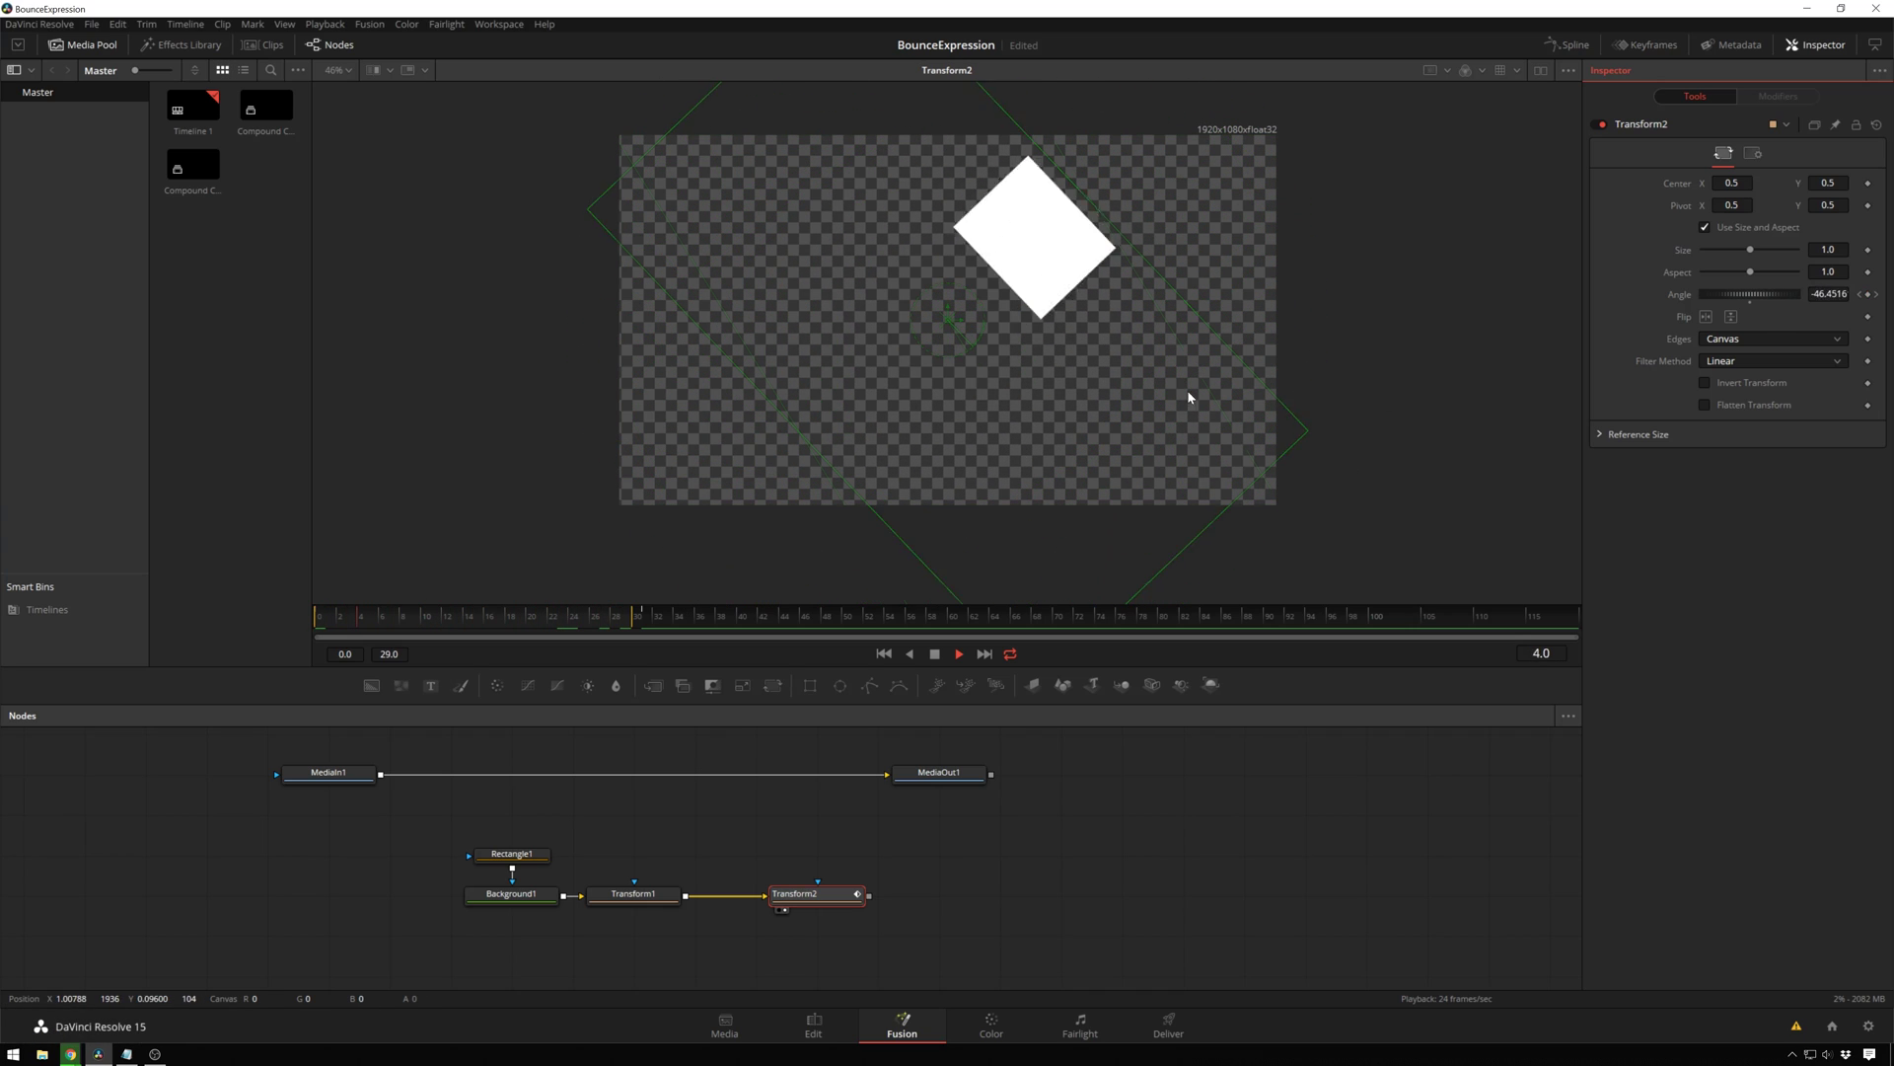
key(space)
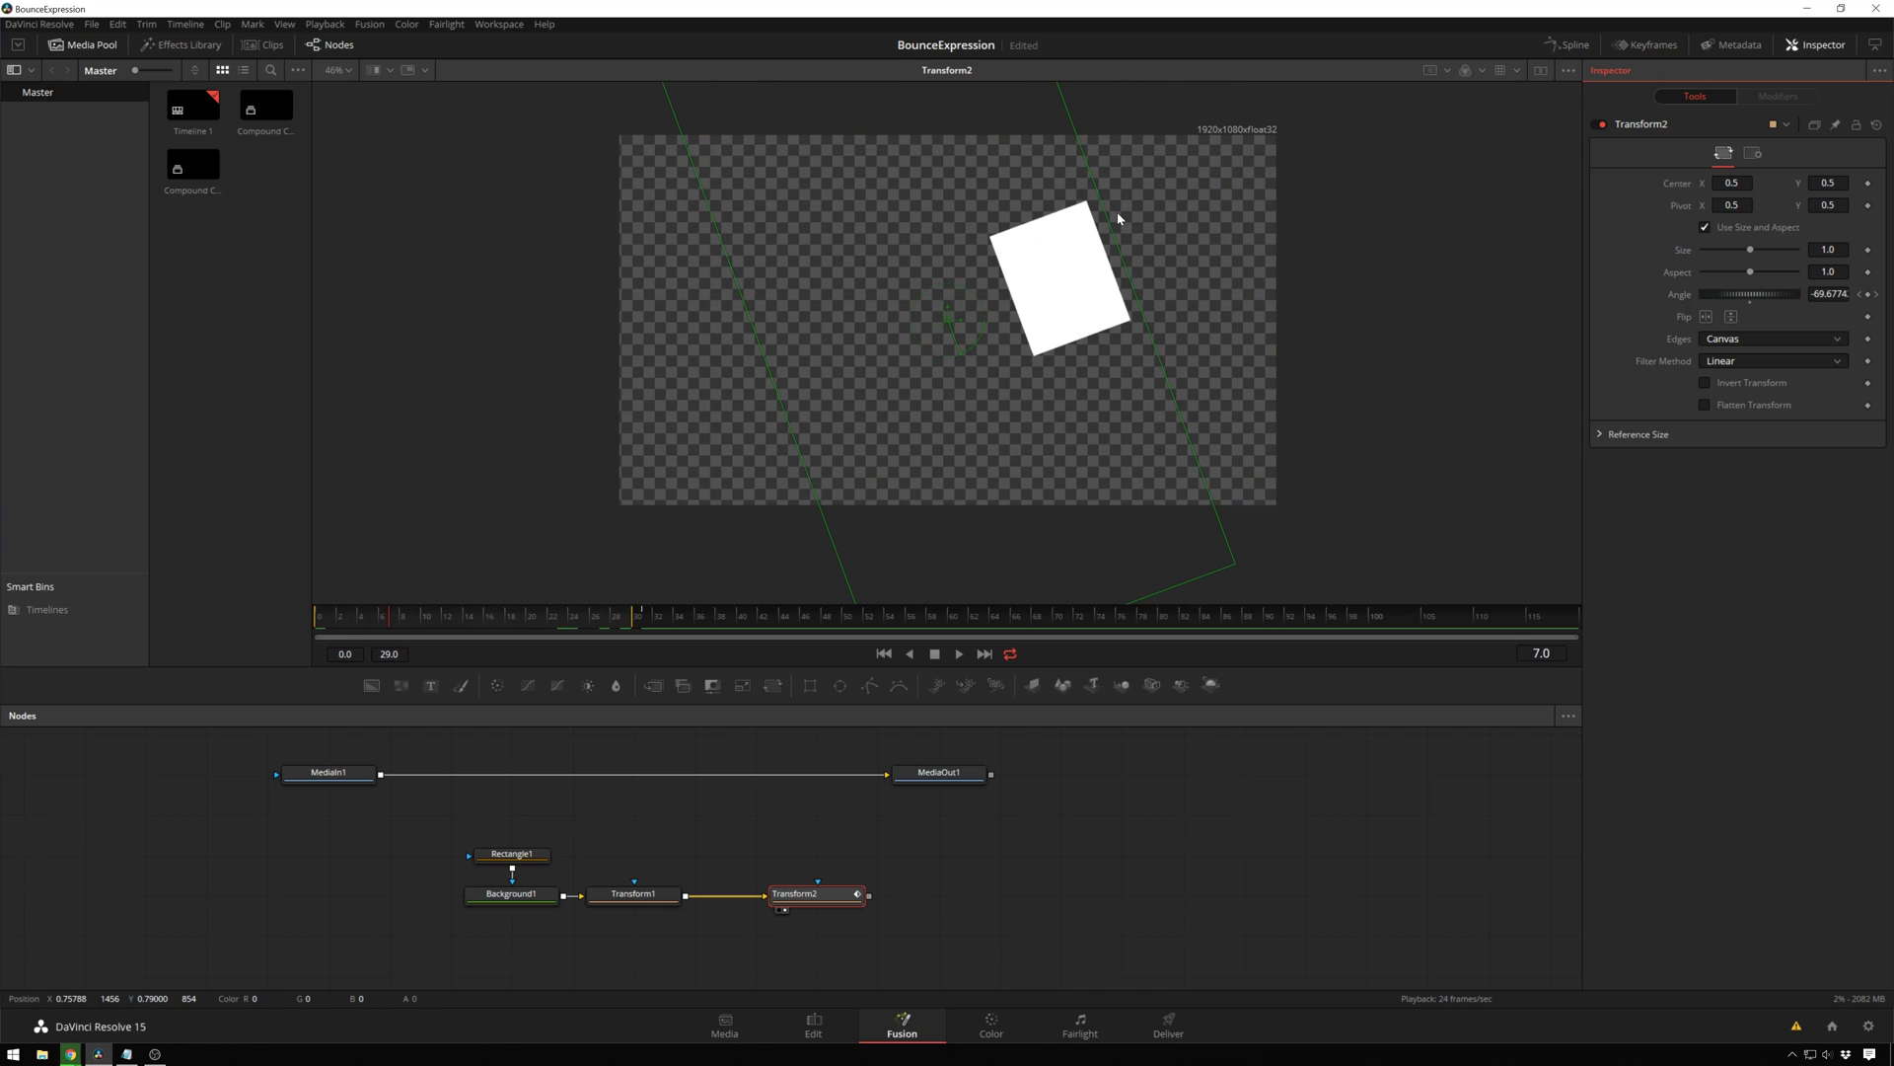
Test and undo a rotation on Transform1, then reselect Transform1.
click(635, 894)
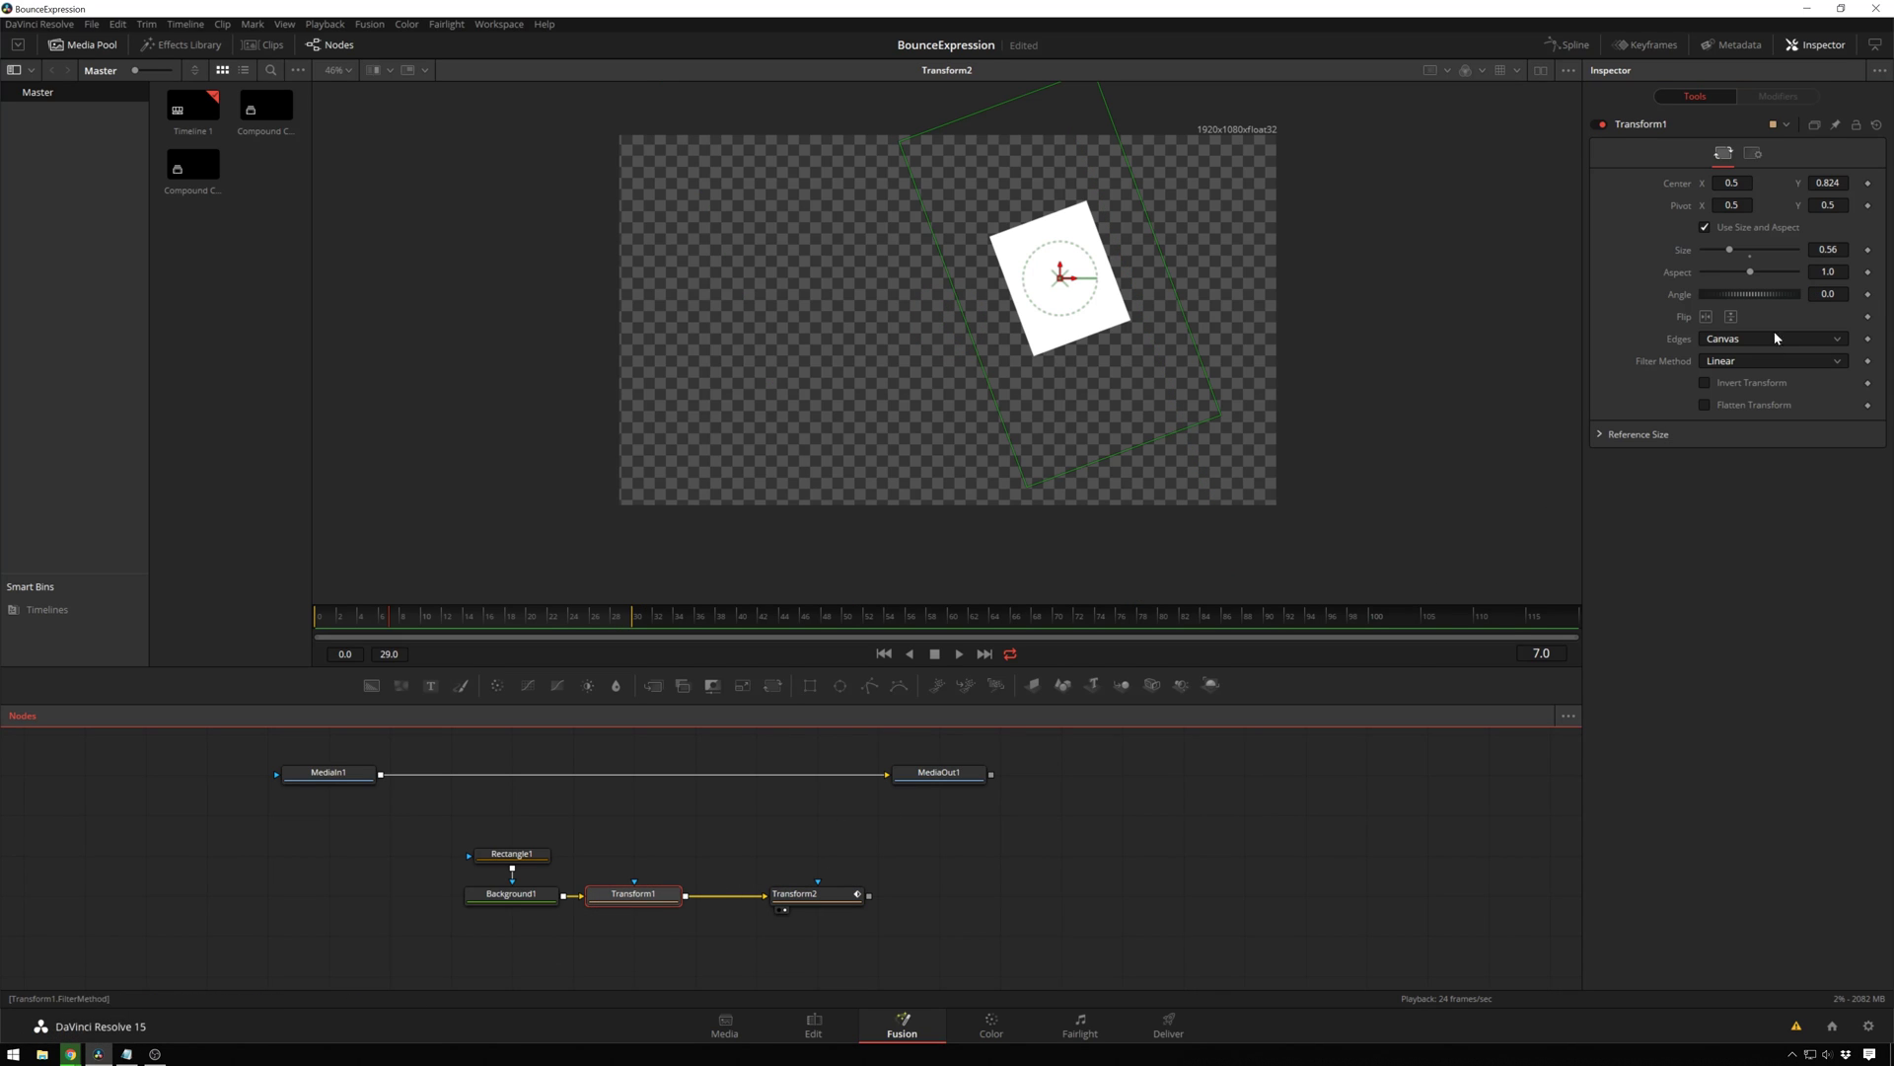
drag(1726, 294, 1778, 294)
key(ctrl+z)
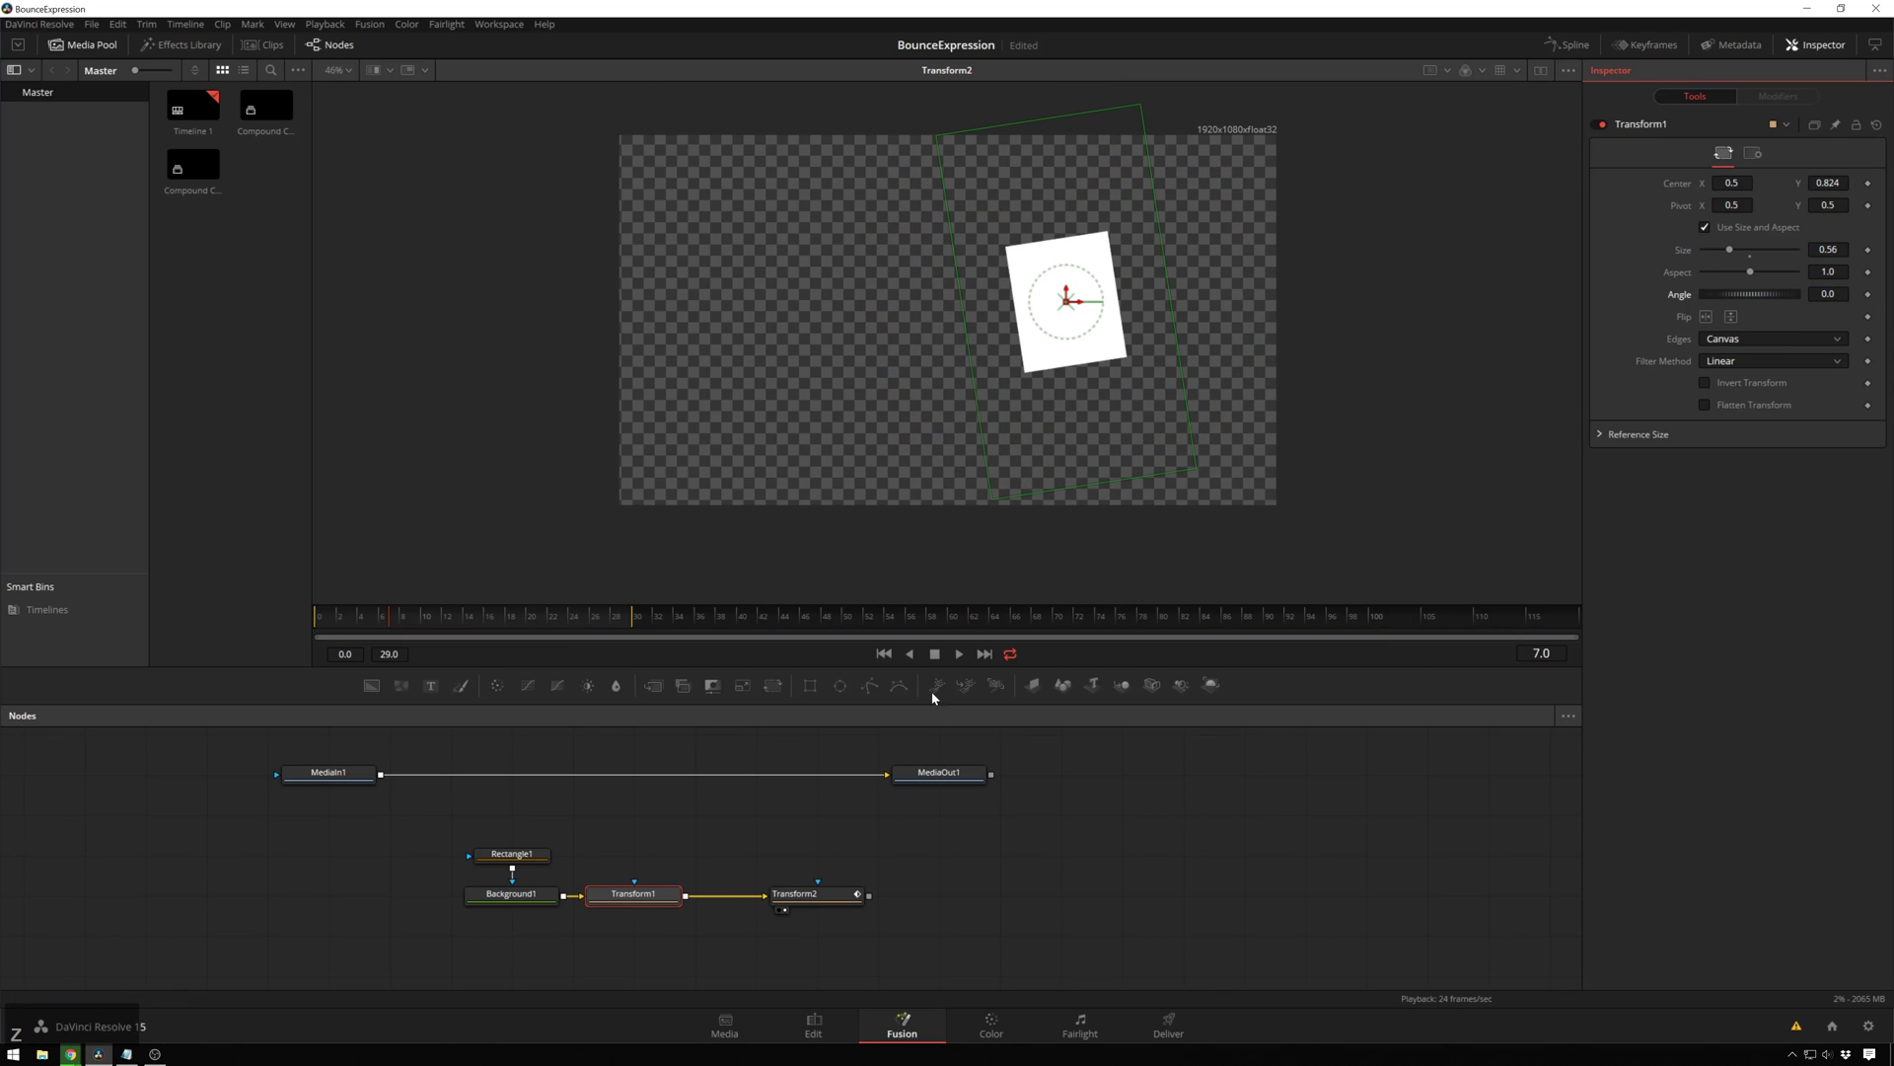
click(872, 898)
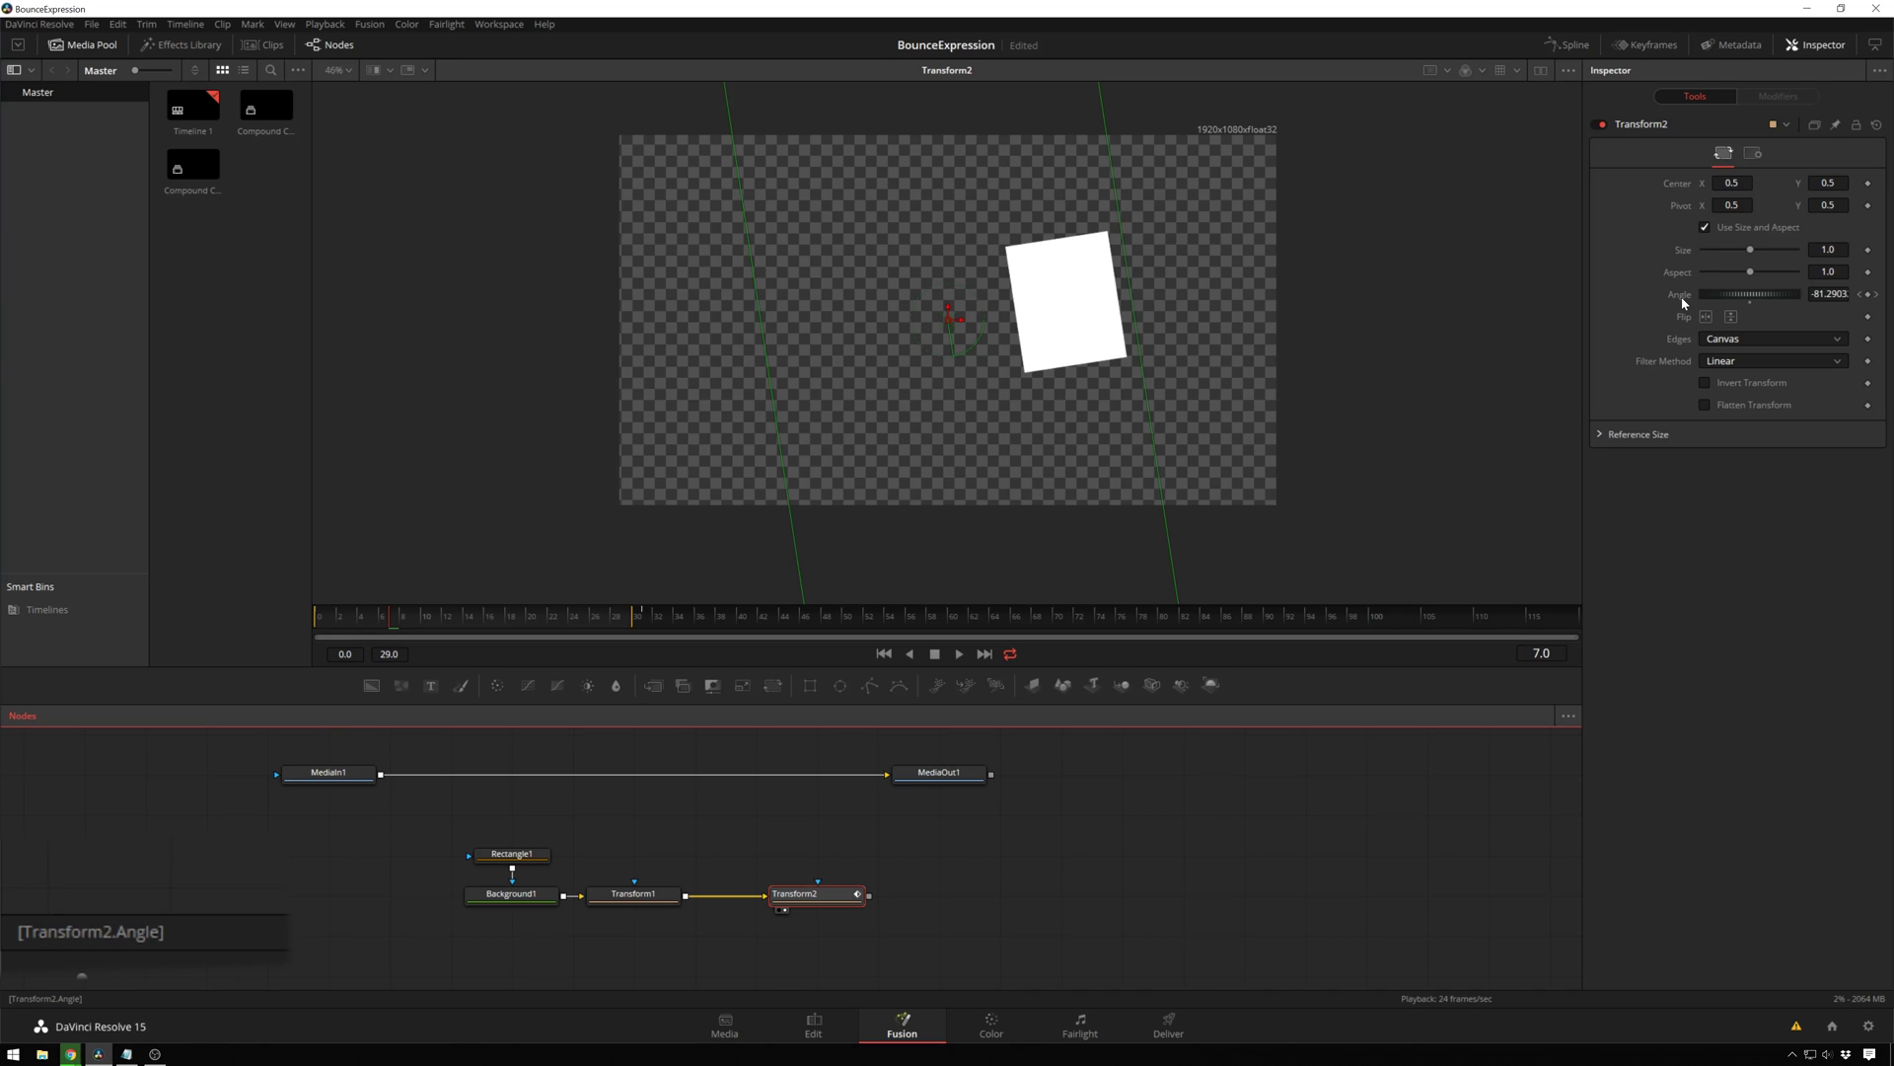
click(636, 896)
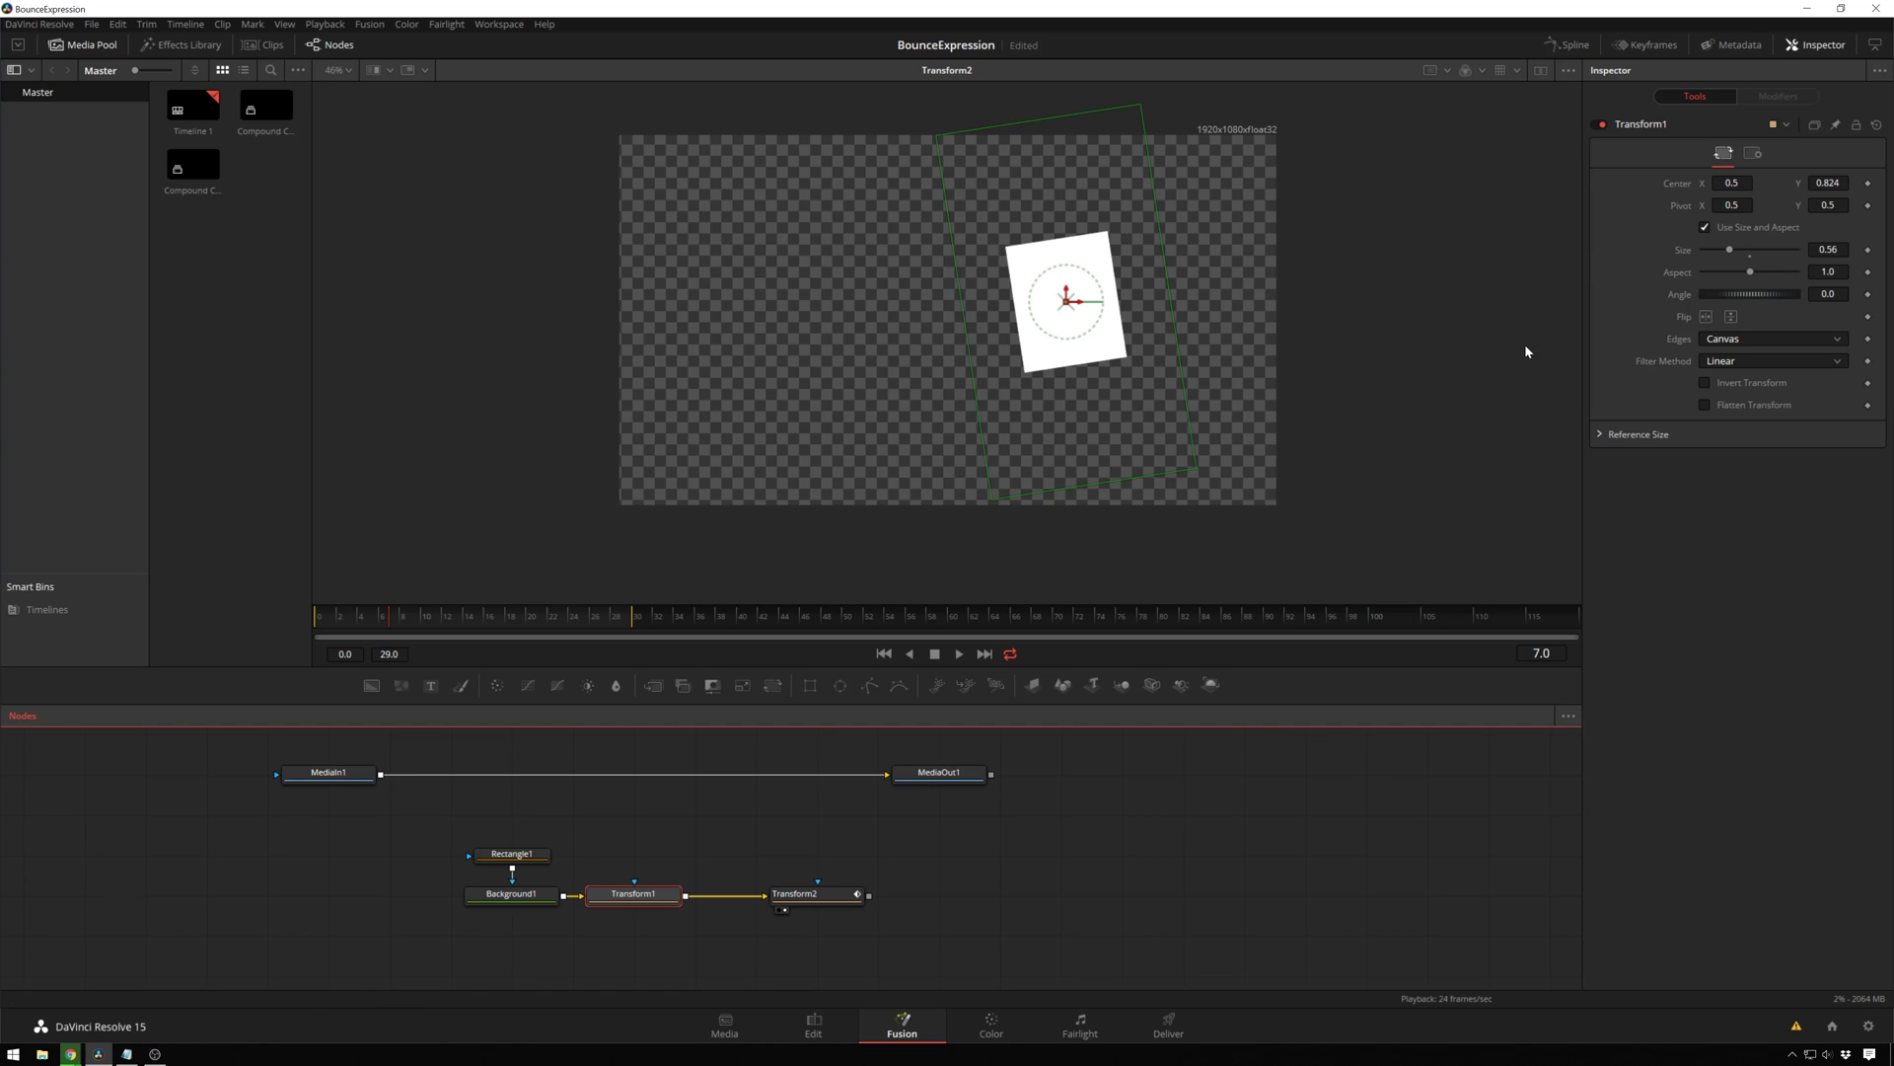
Drive Transform1's angle with the expression Transform2.Angle*-1 and play the result.
click(1830, 294)
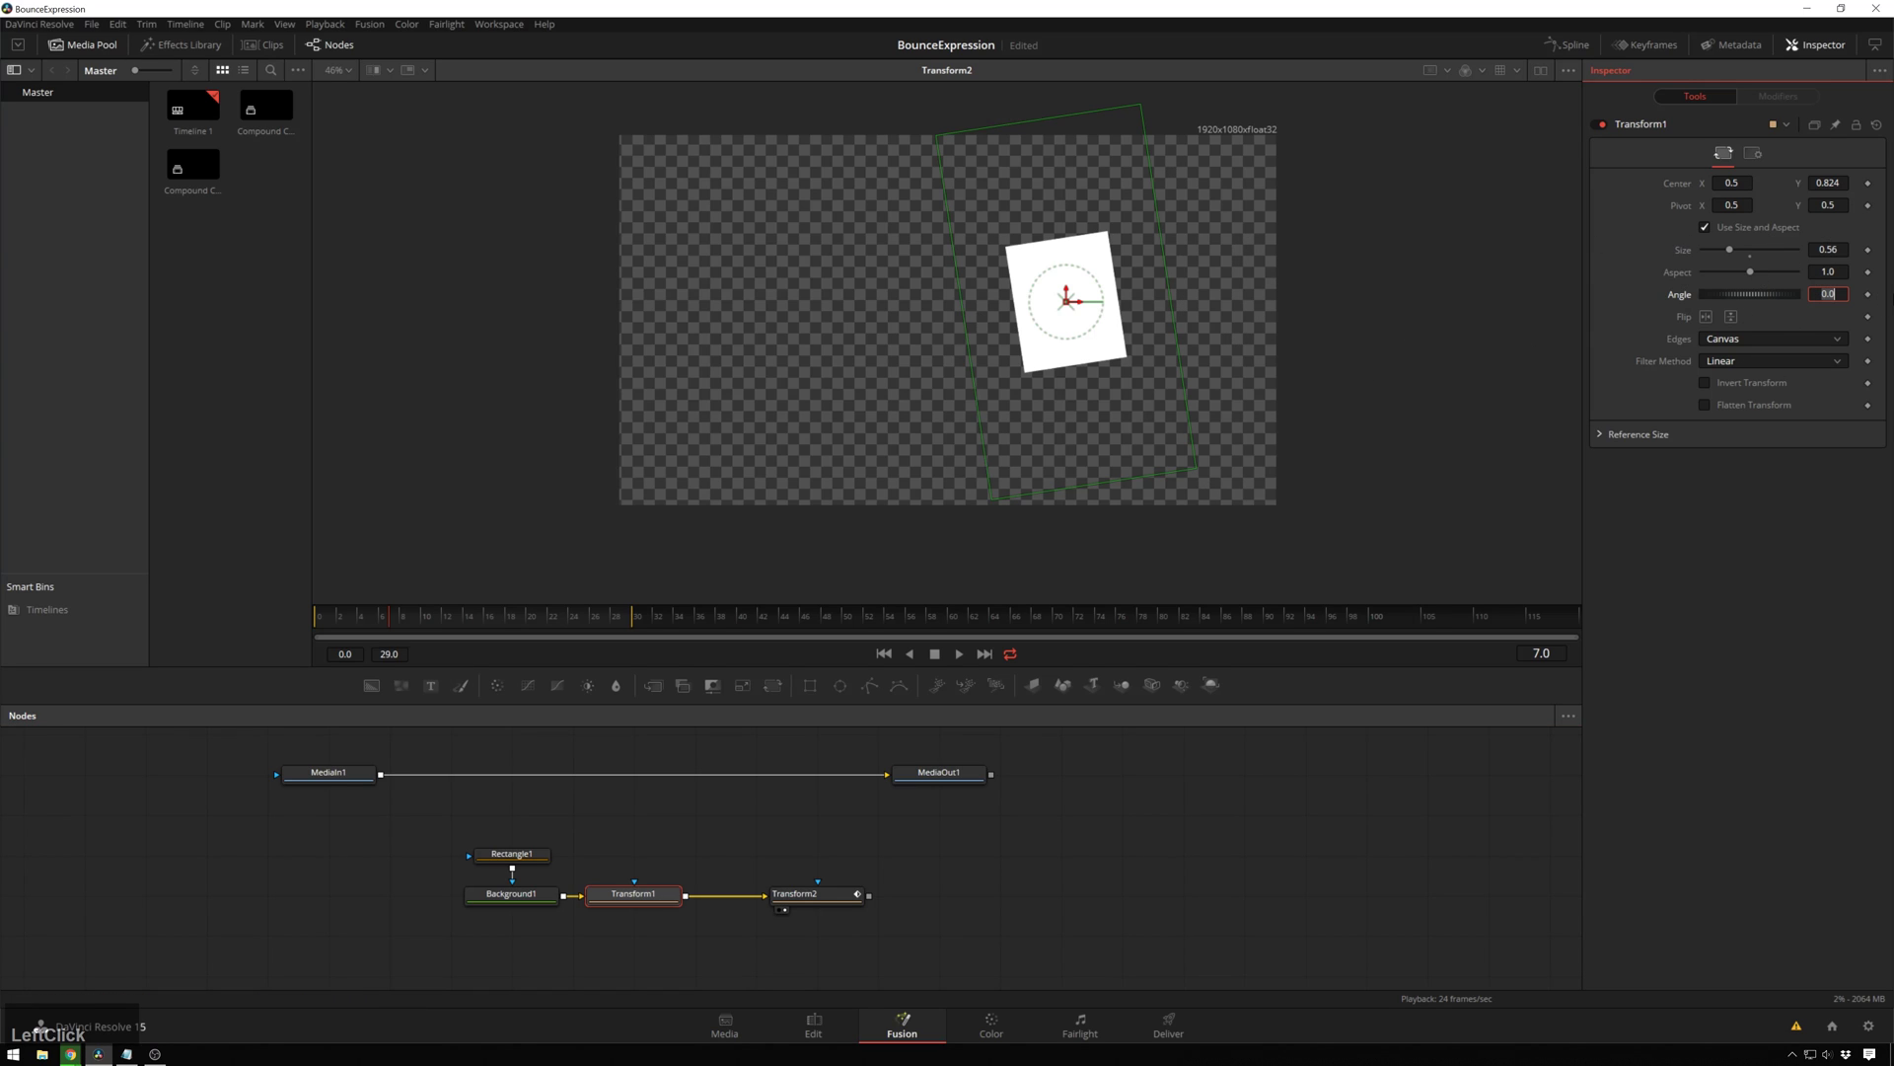
text(=)
key(Return)
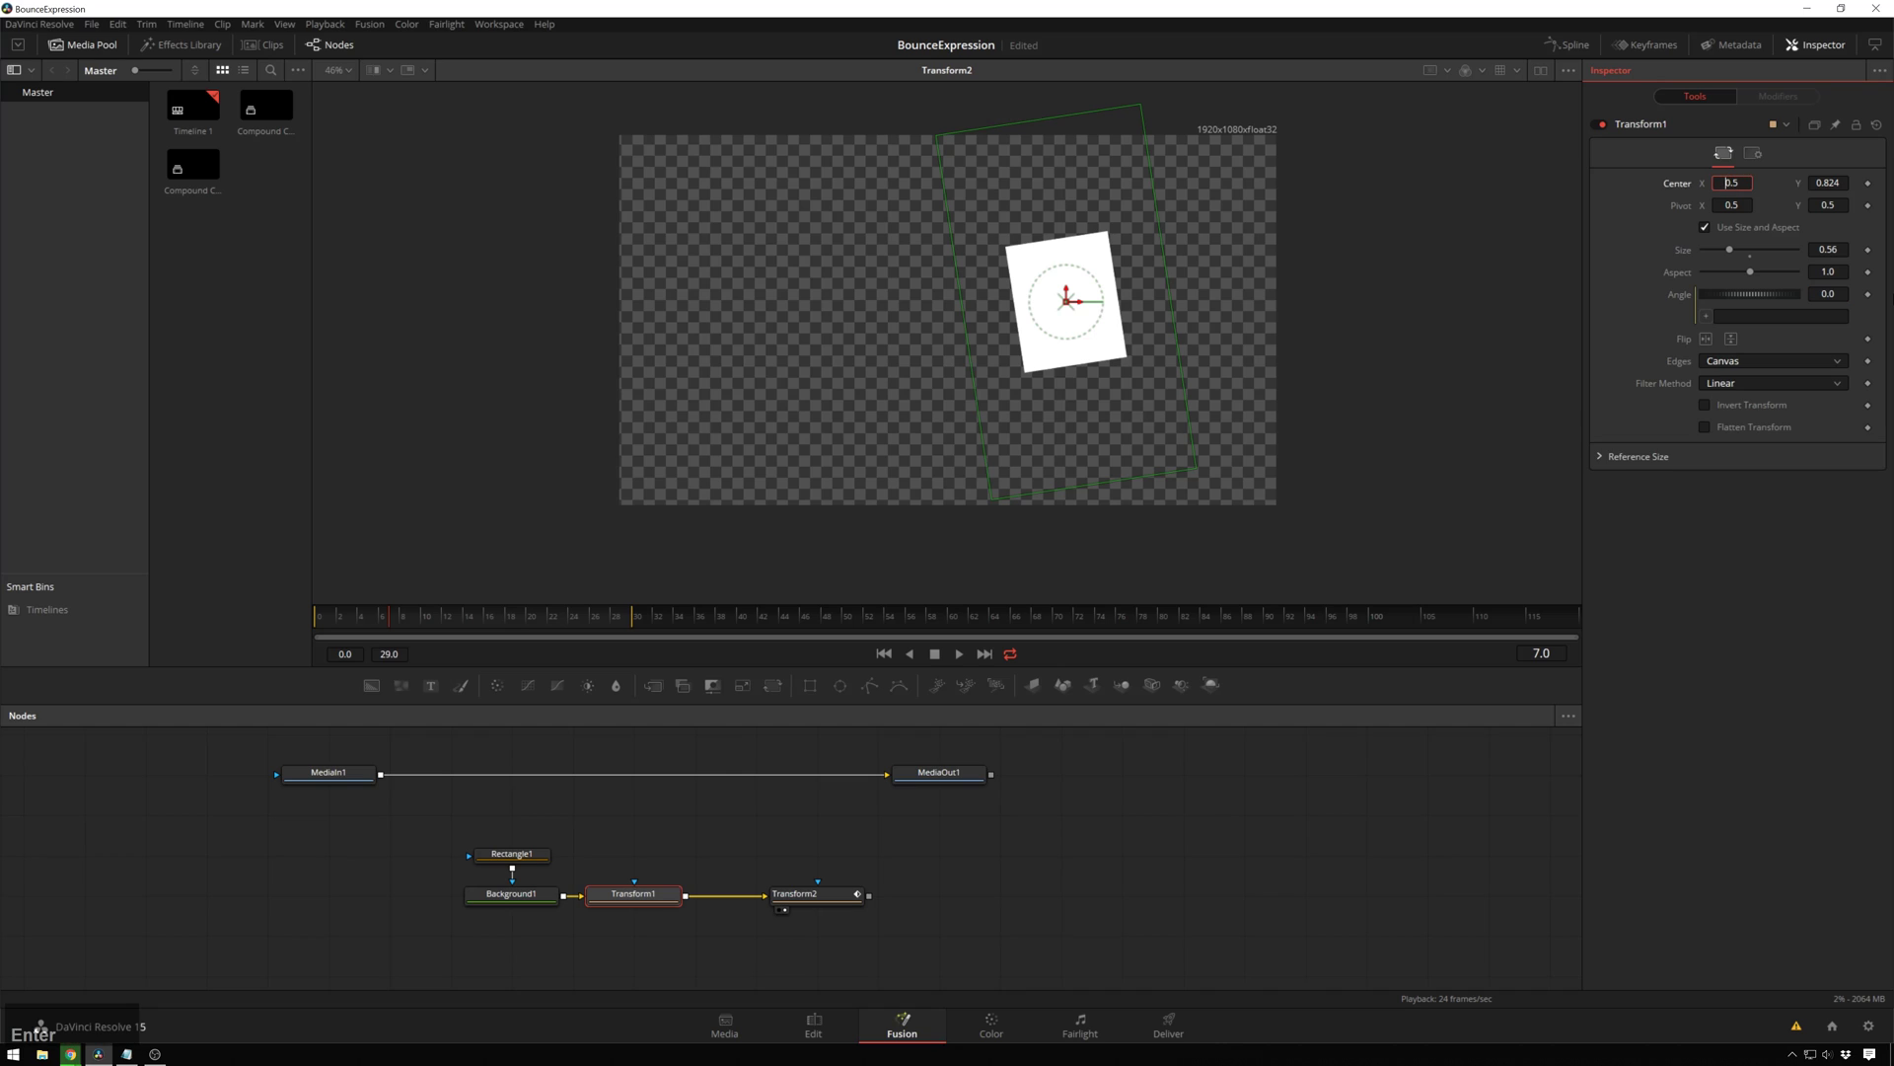
click(1773, 315)
text(Tran)
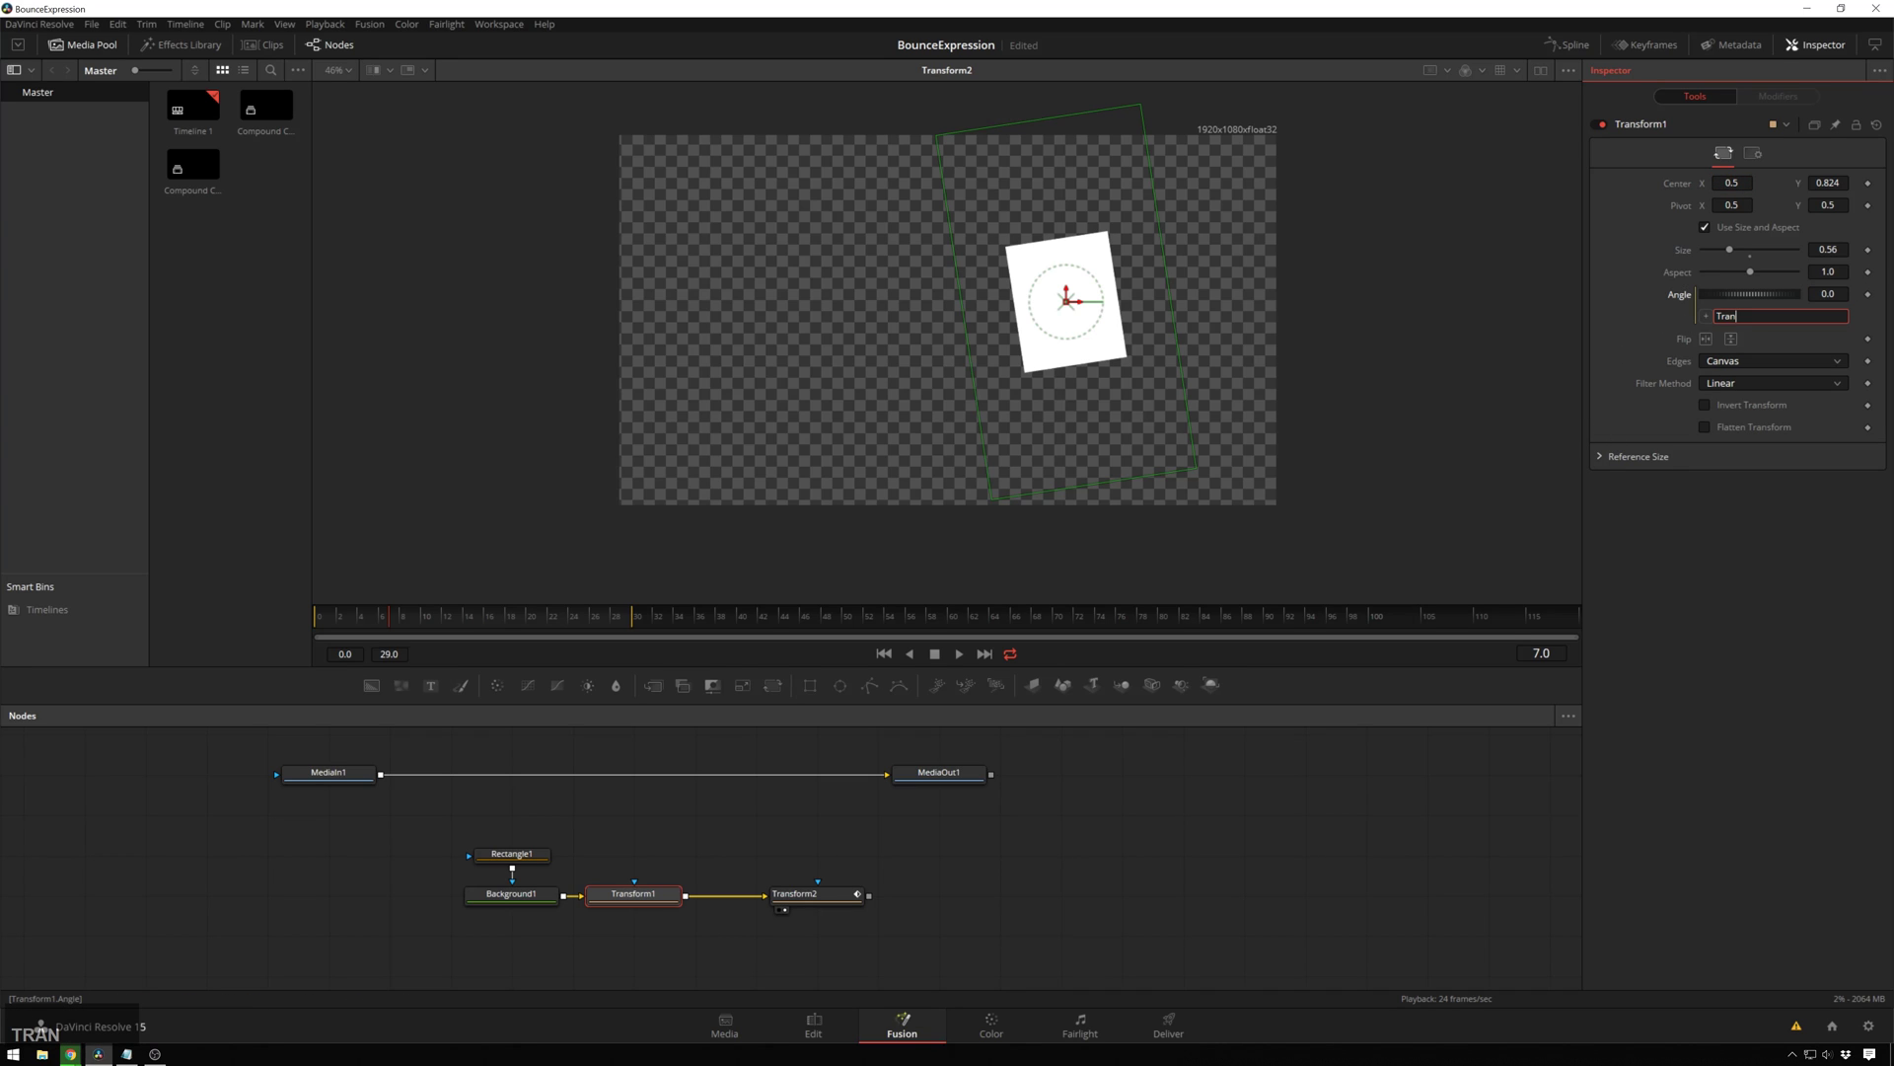
text(sform2)
text(.Angle)
text(*-1)
key(KP_Enter)
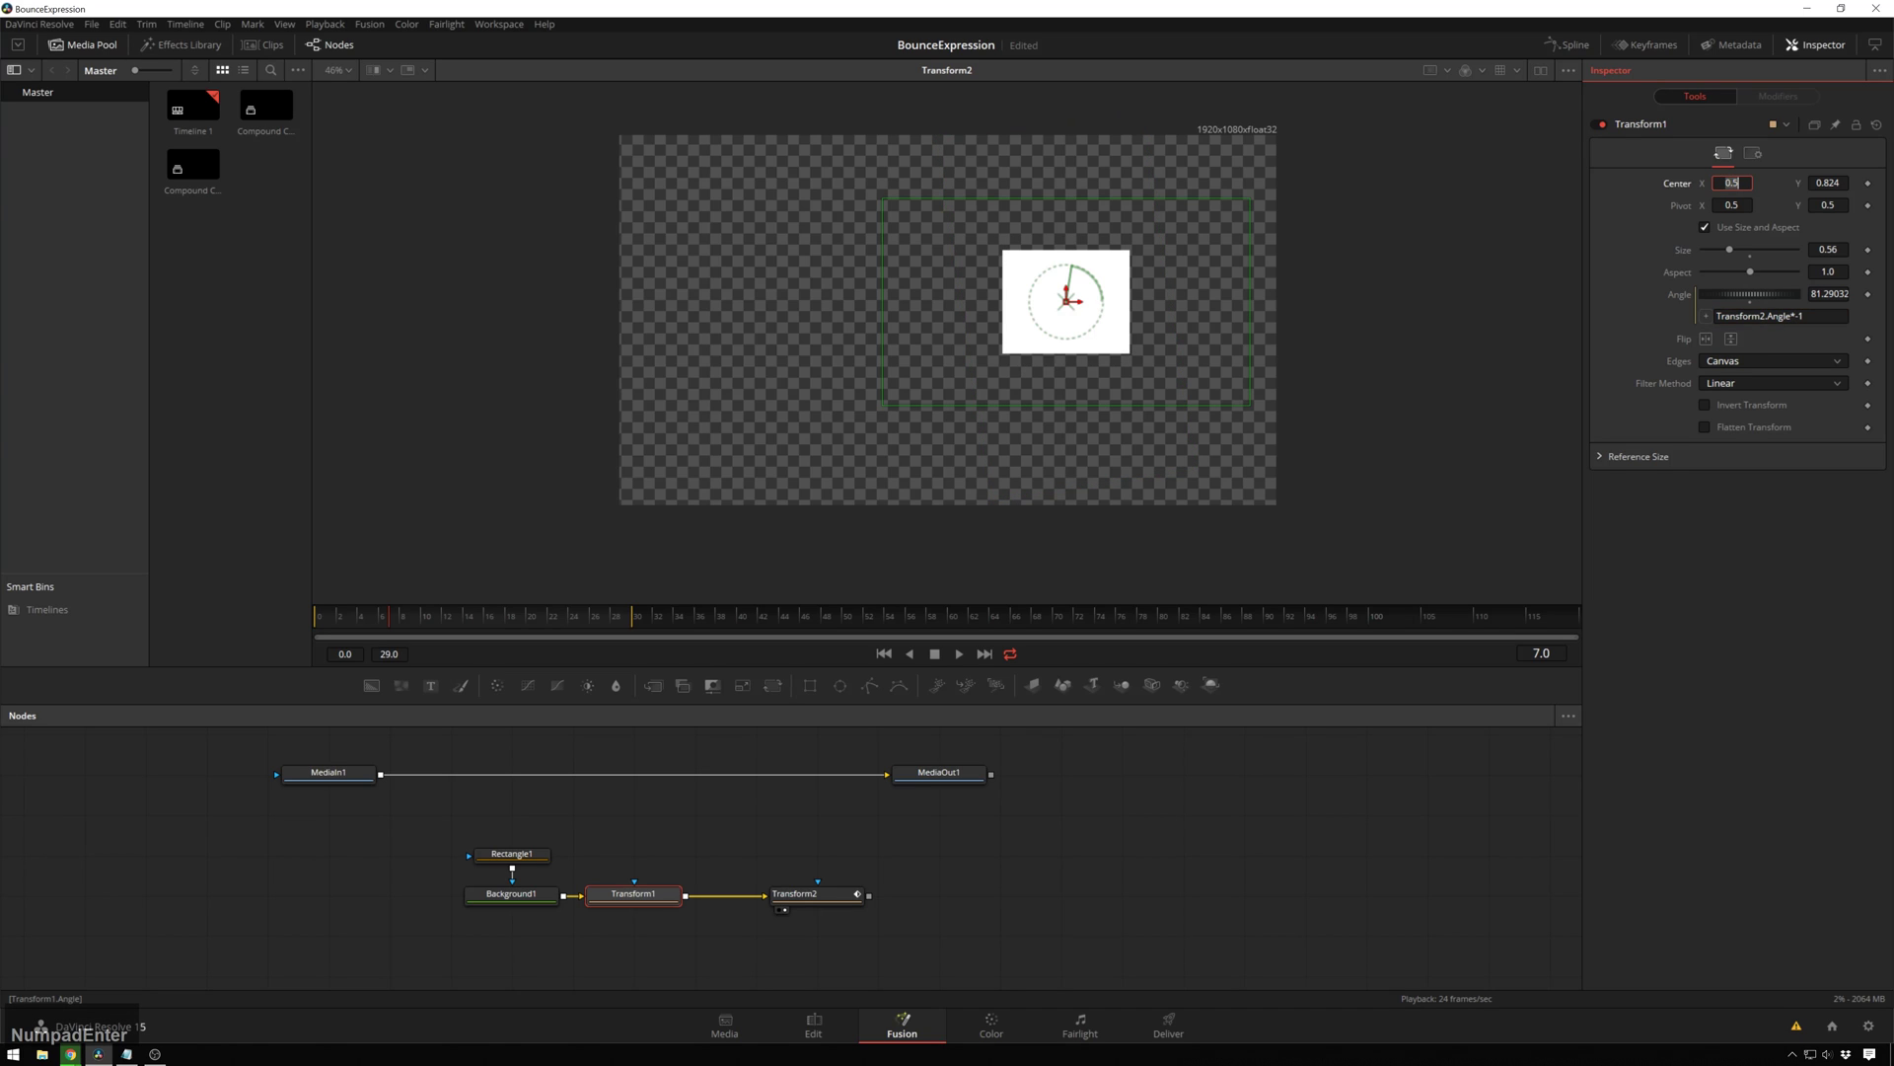
key(space)
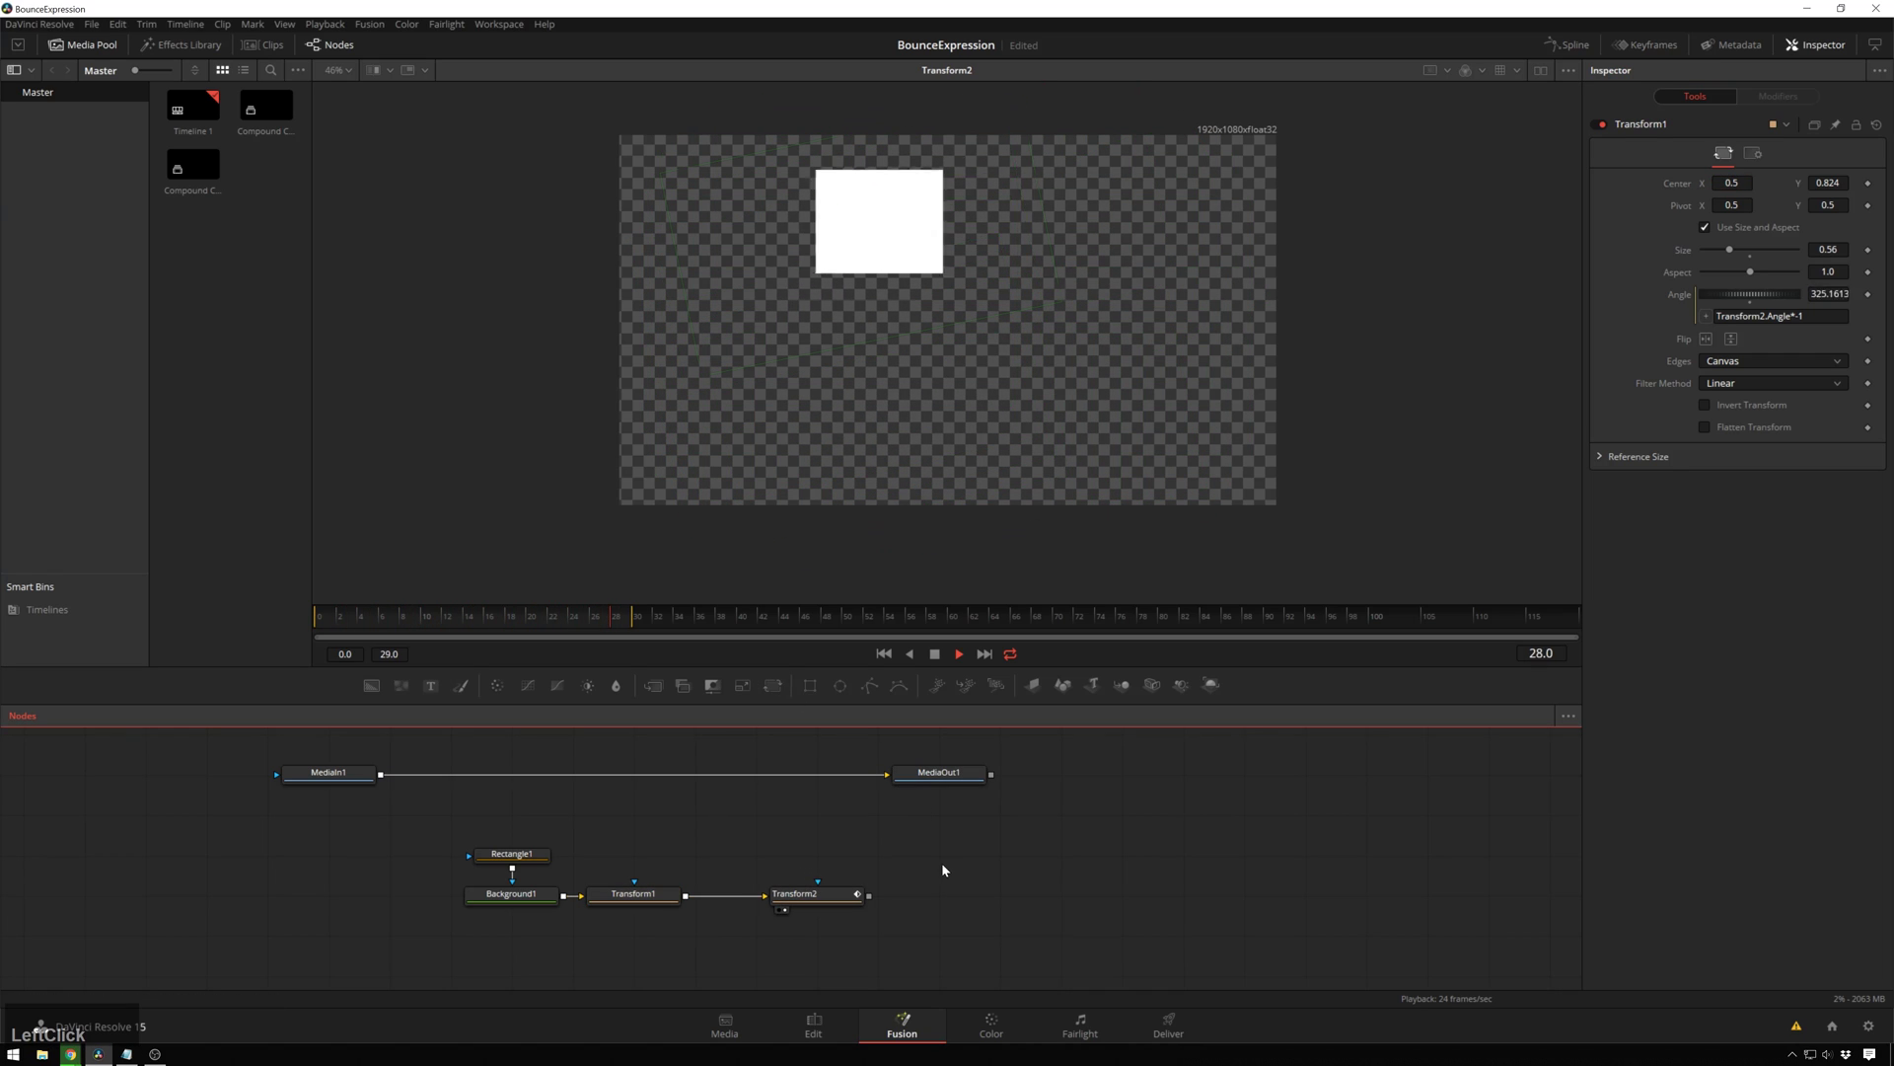
Enable Motion Blur in Transform2's Settings (quality 2, shutter angle 180).
click(747, 197)
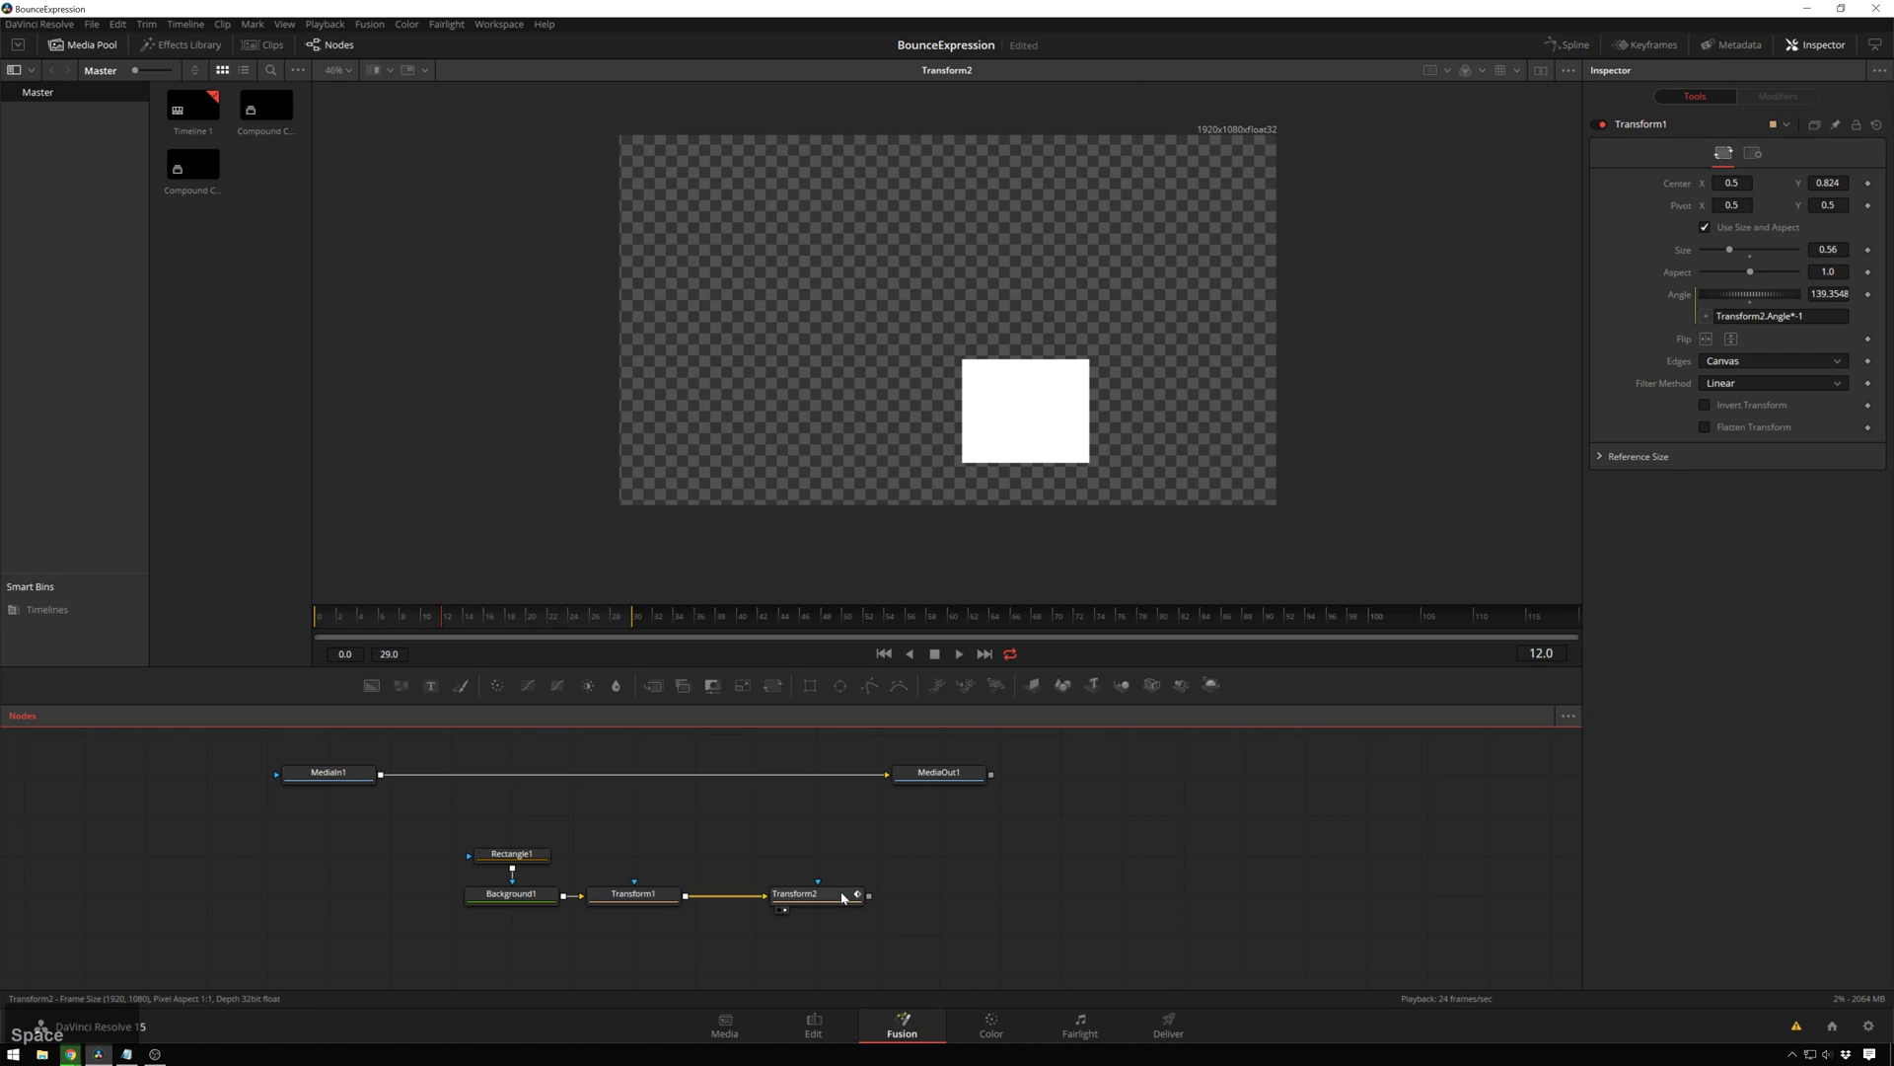
click(799, 895)
click(1755, 155)
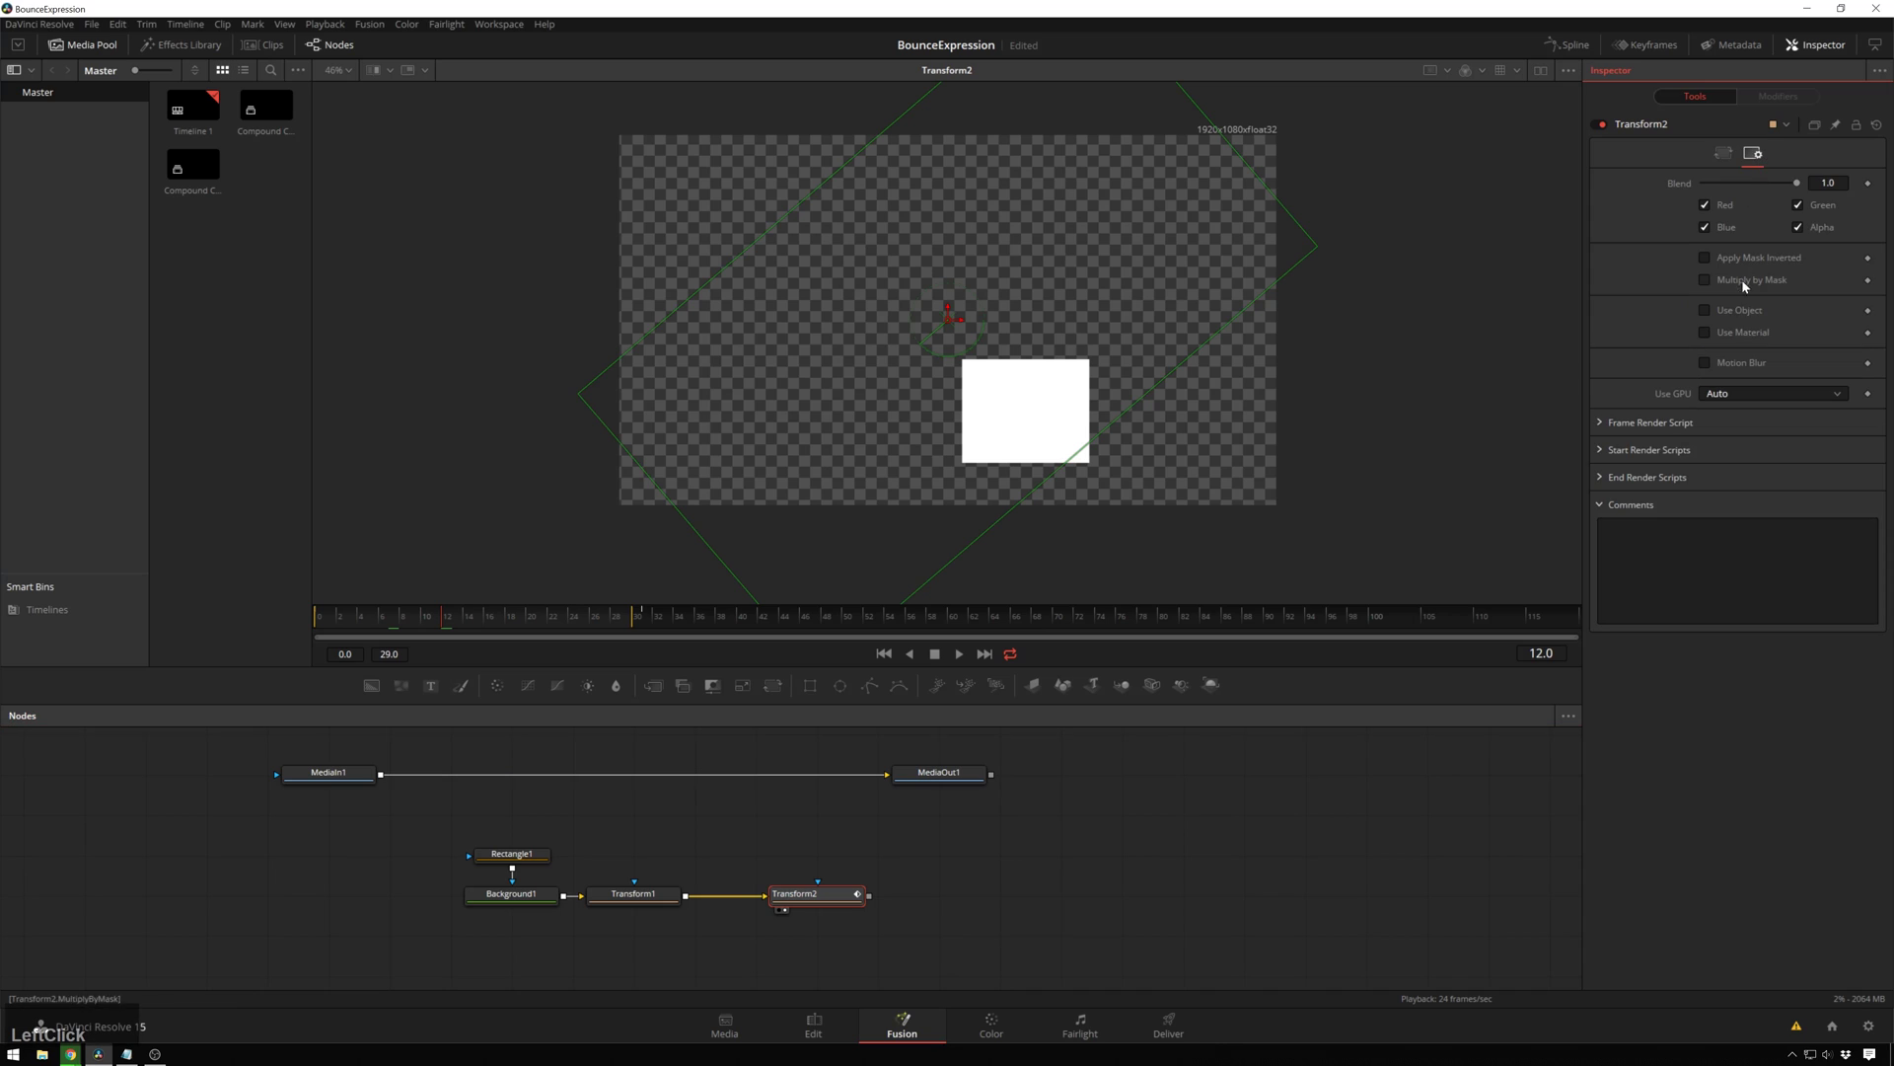
click(1705, 363)
Stop playback and pan the node graph view.
click(1224, 883)
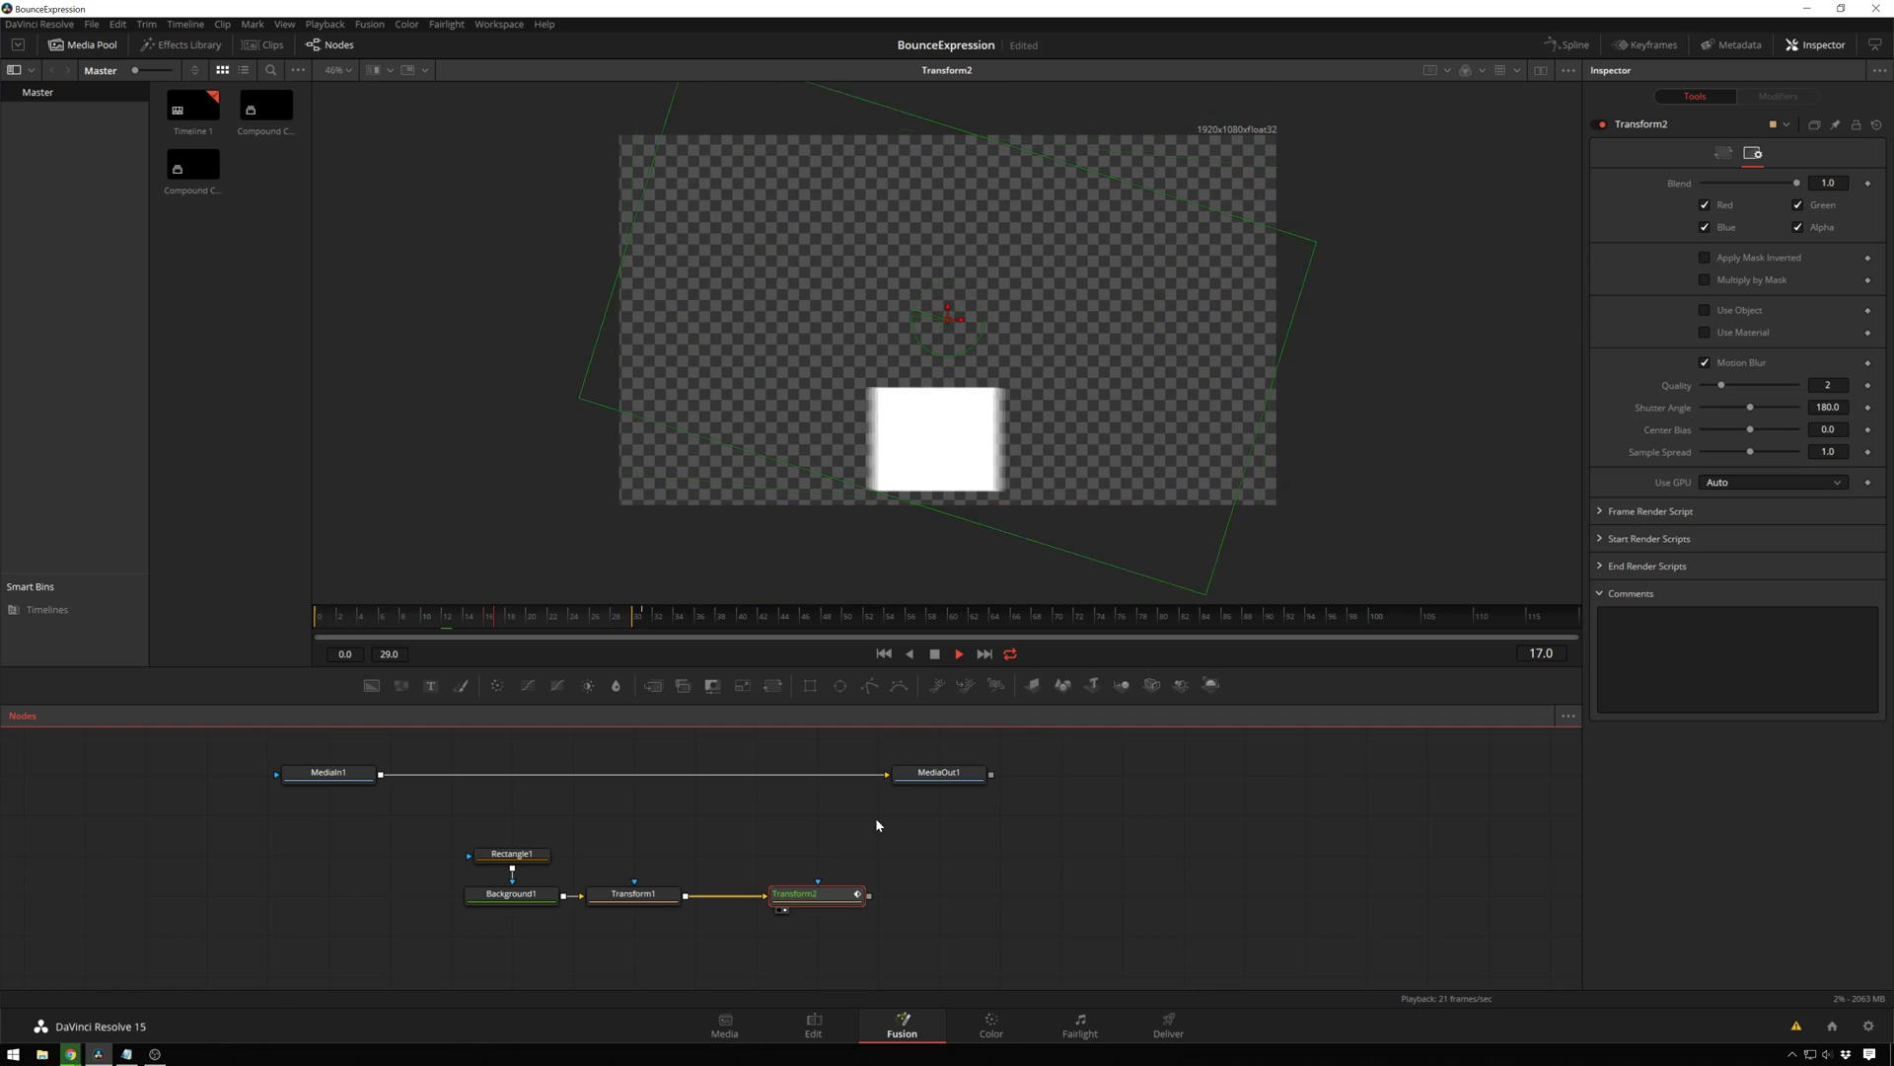
key(space)
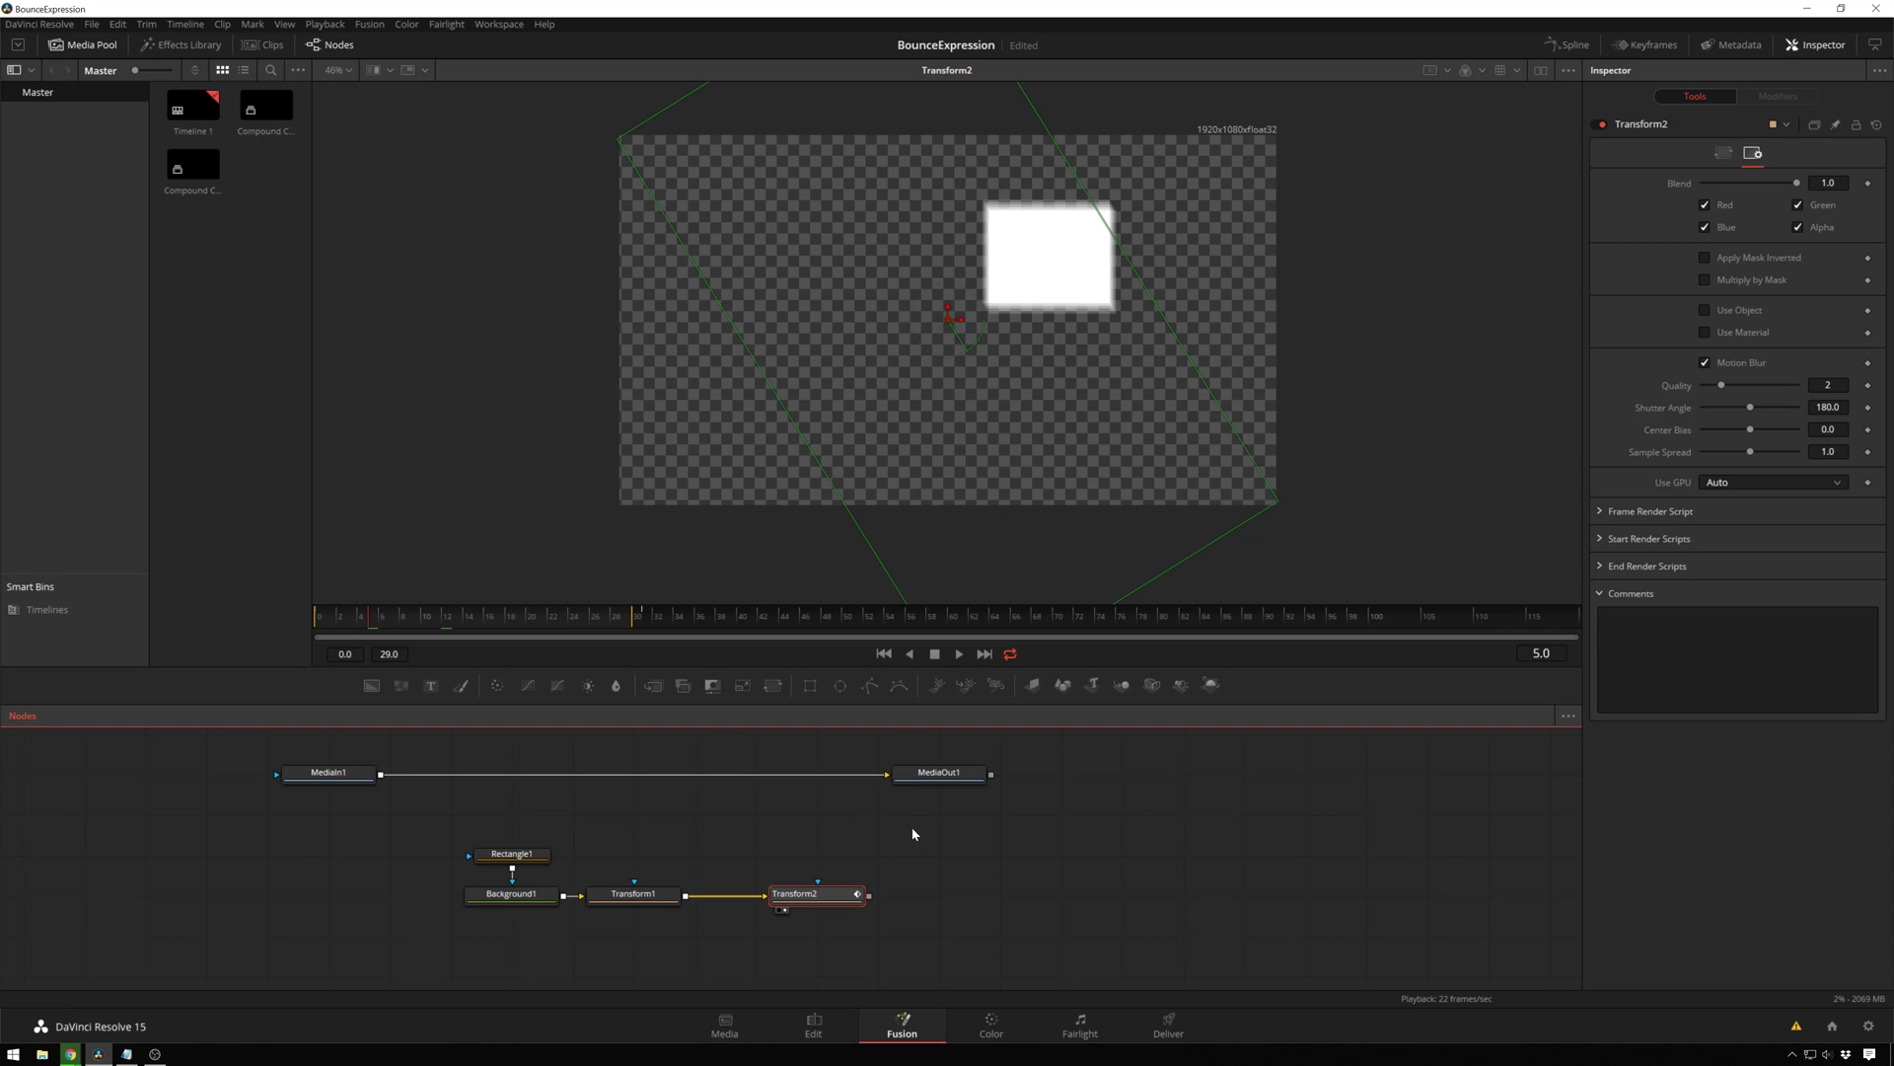
middle_click(944, 915)
mouse_move(945, 914)
mouse_down()
mouse_move(902, 910)
mouse_move(927, 917)
mouse_up()
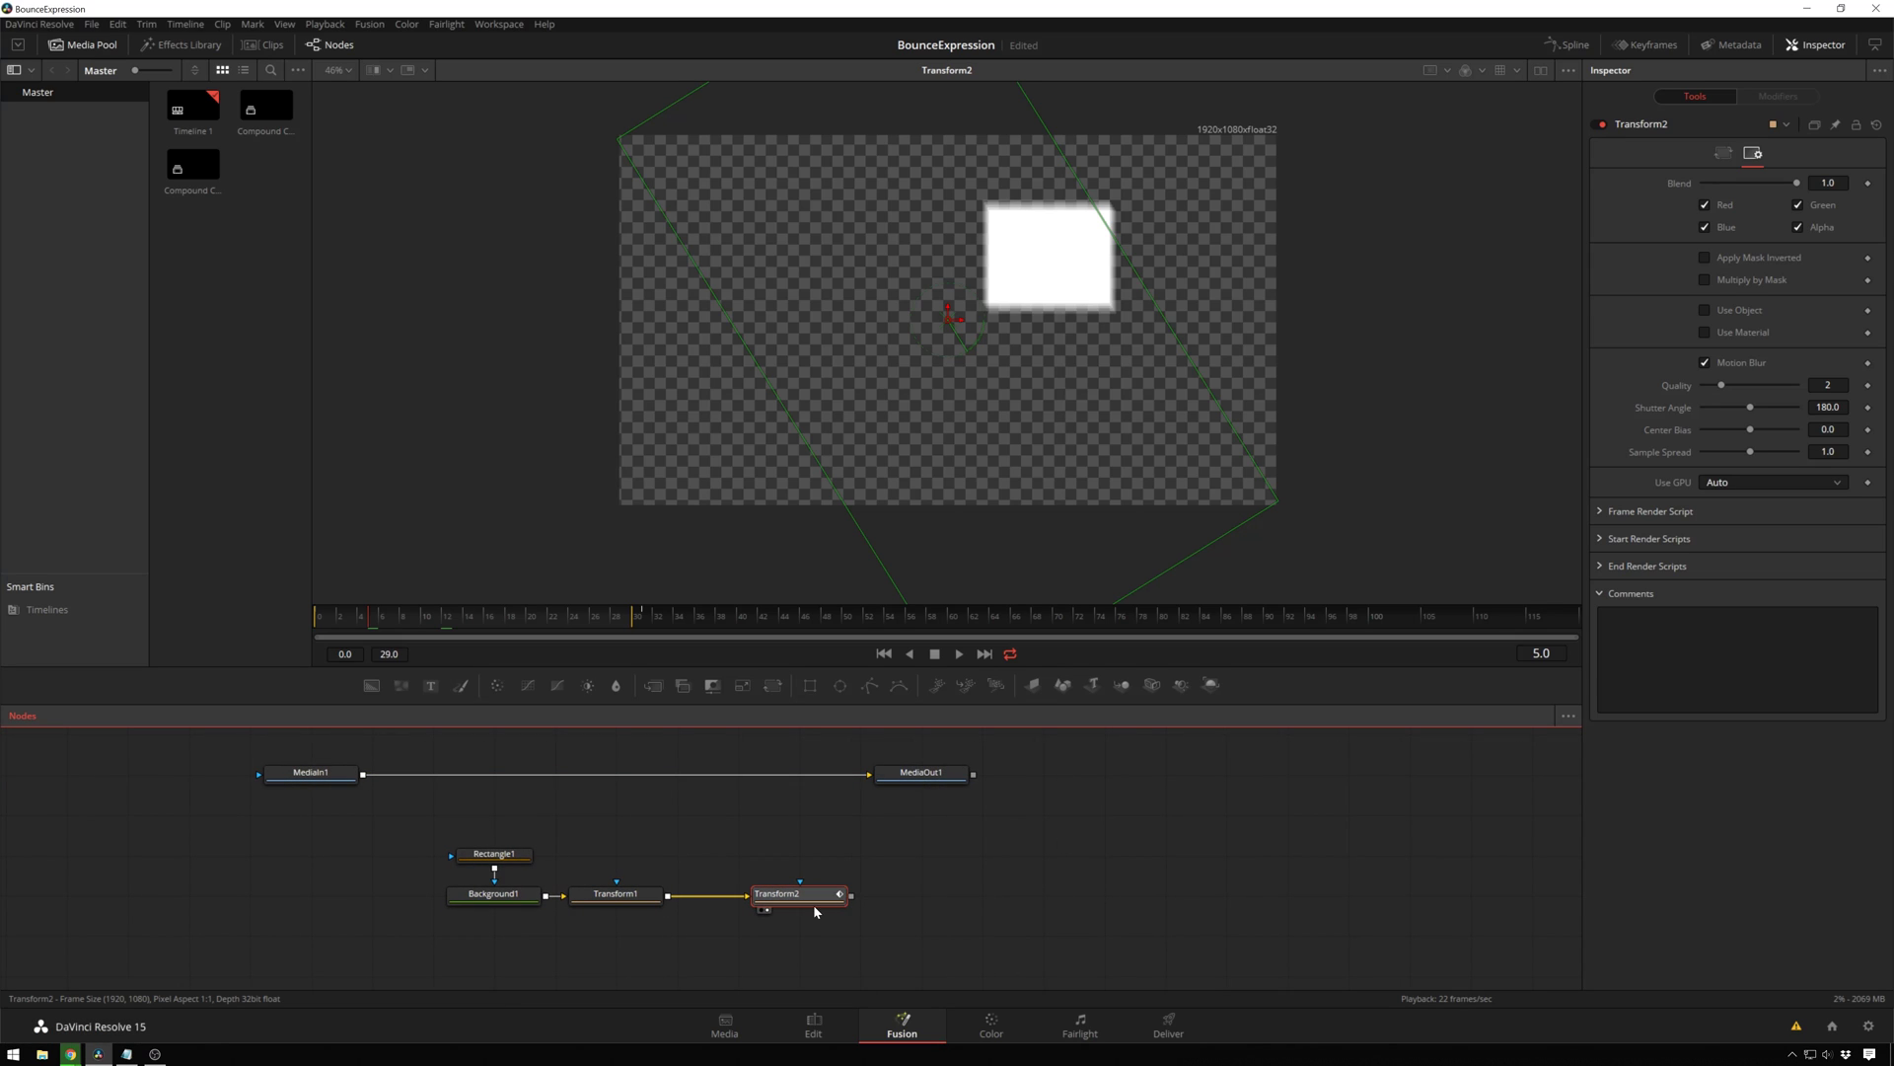
Duplicate Background1 and Rectangle1, then delete the copied Rectangle1_1 mask.
drag(829, 948, 955, 899)
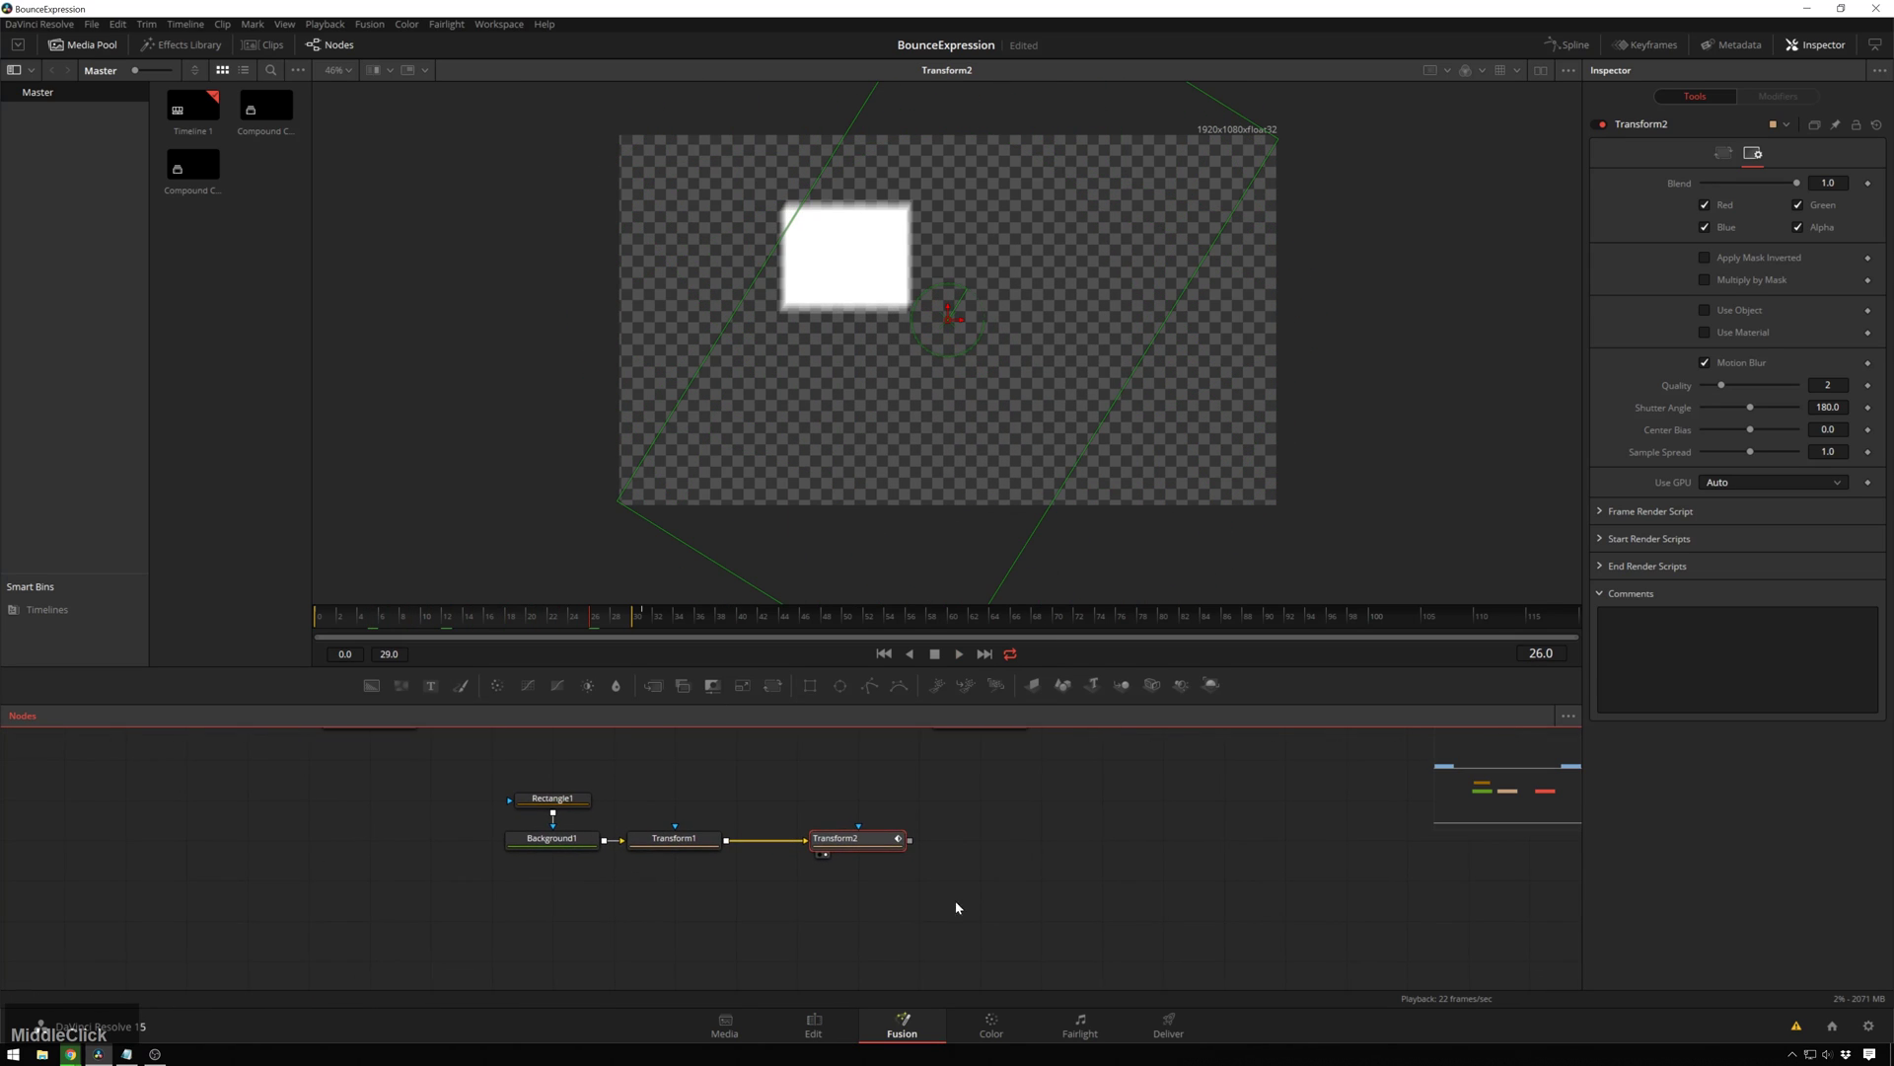
drag(496, 778, 614, 859)
key(ctrl+c)
key(ctrl+v)
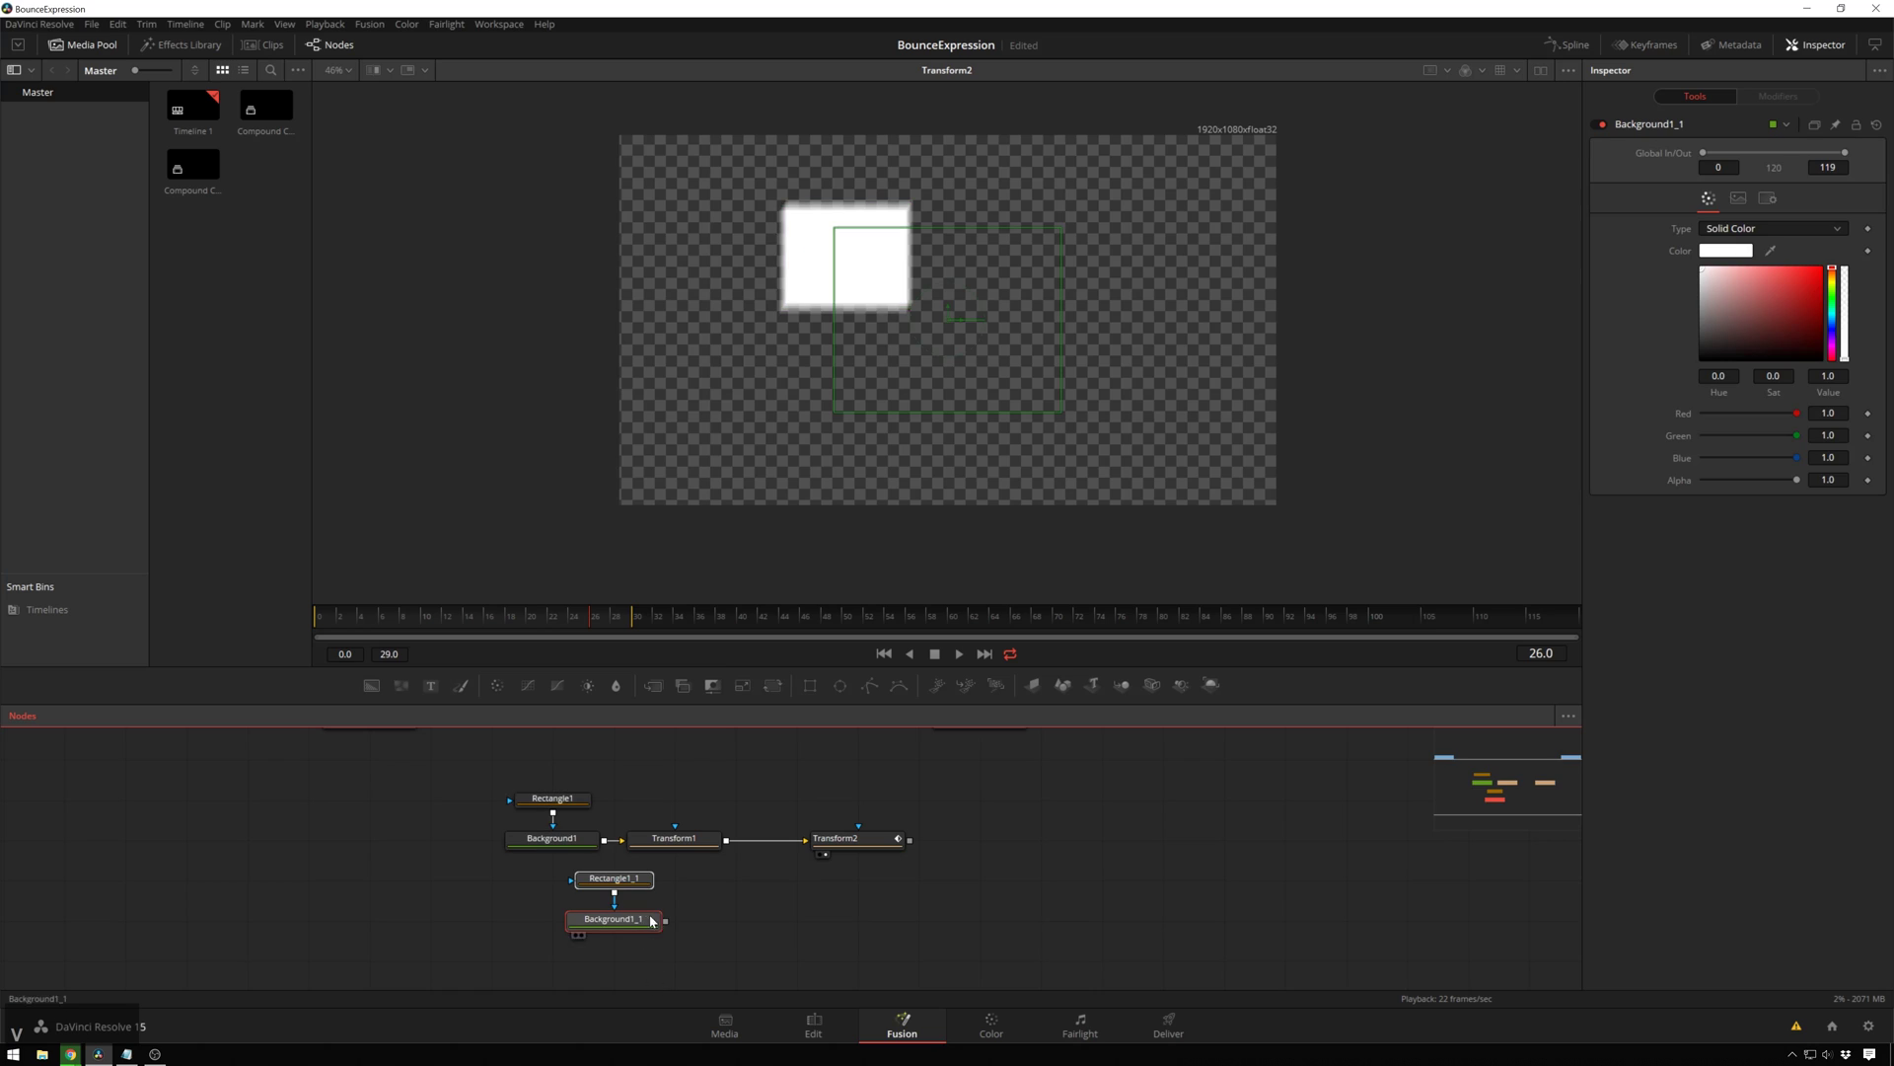
click(620, 879)
key(Delete)
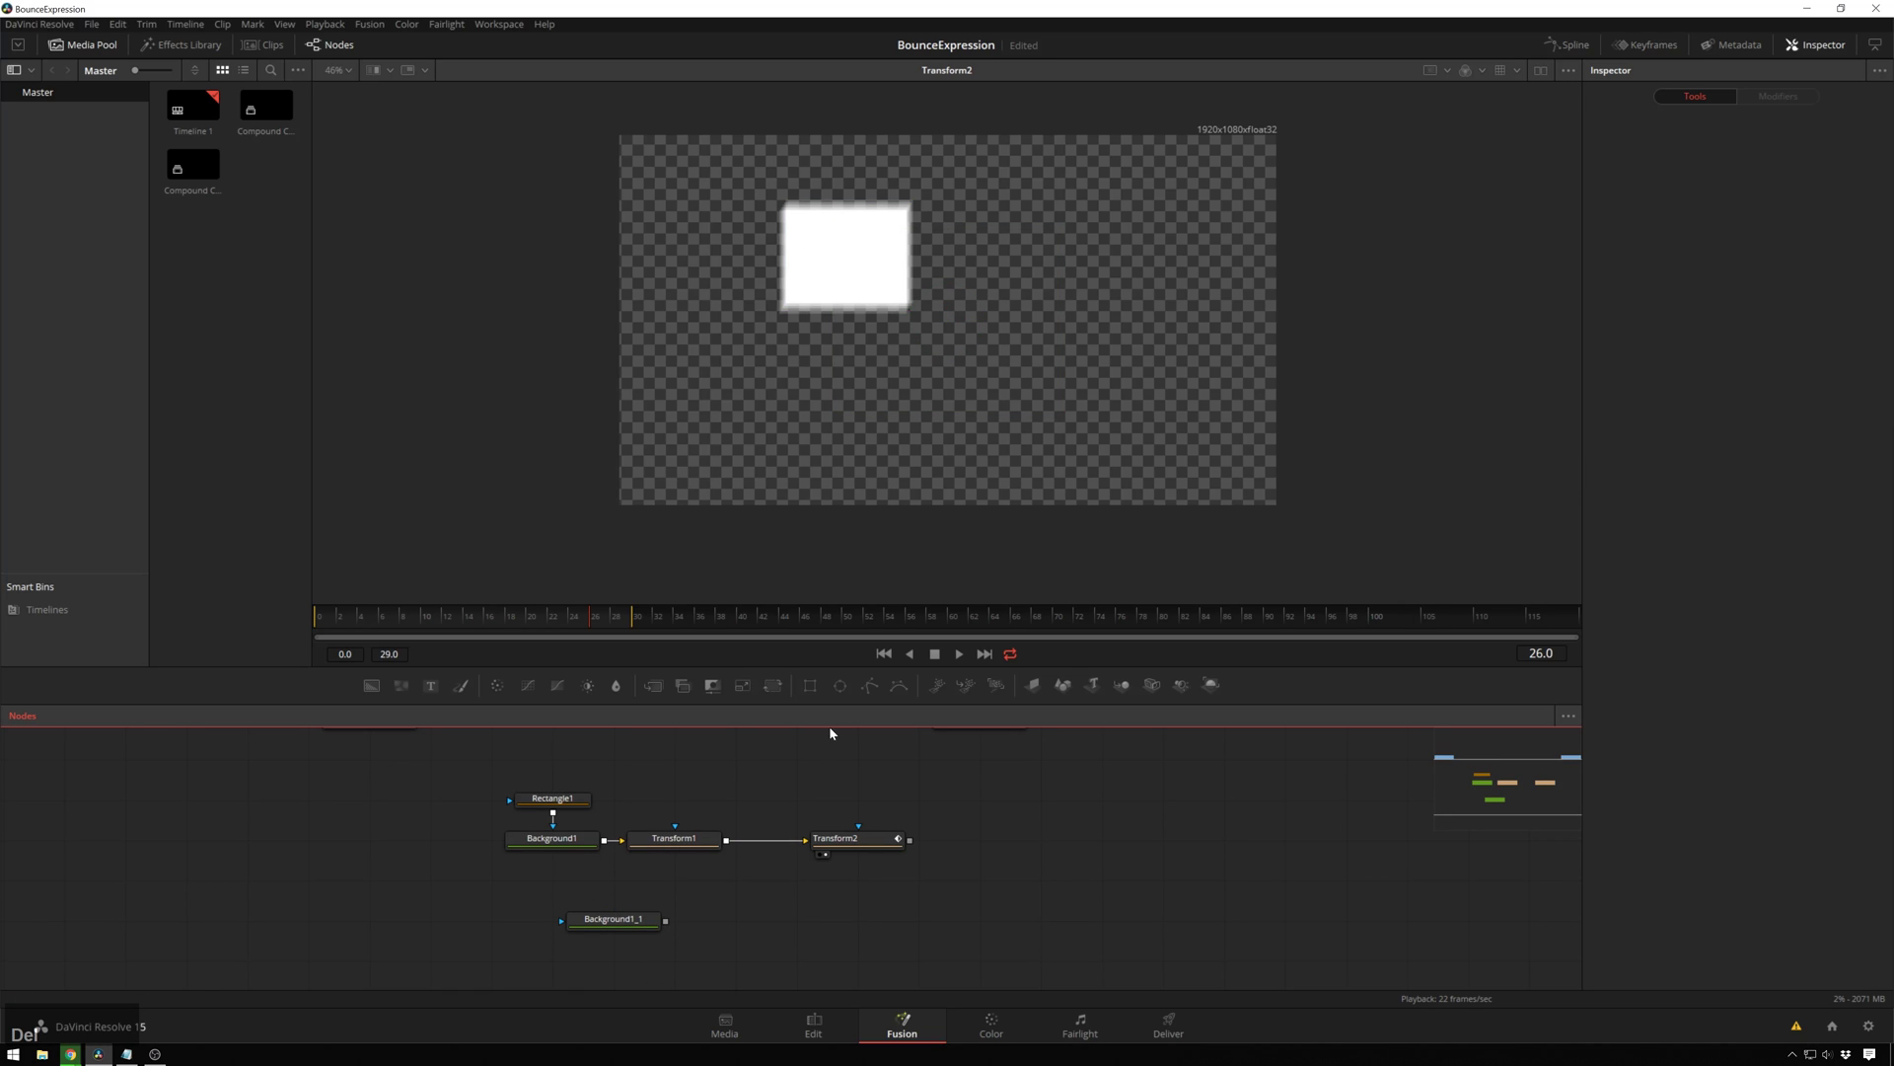
Mask Background1_1 with an Ellipse, merge it with Transform1, and feed Merge1 into Transform2.
click(622, 917)
click(838, 684)
mouse_move(726, 841)
mouse_down()
mouse_move(669, 948)
mouse_move(666, 920)
mouse_up()
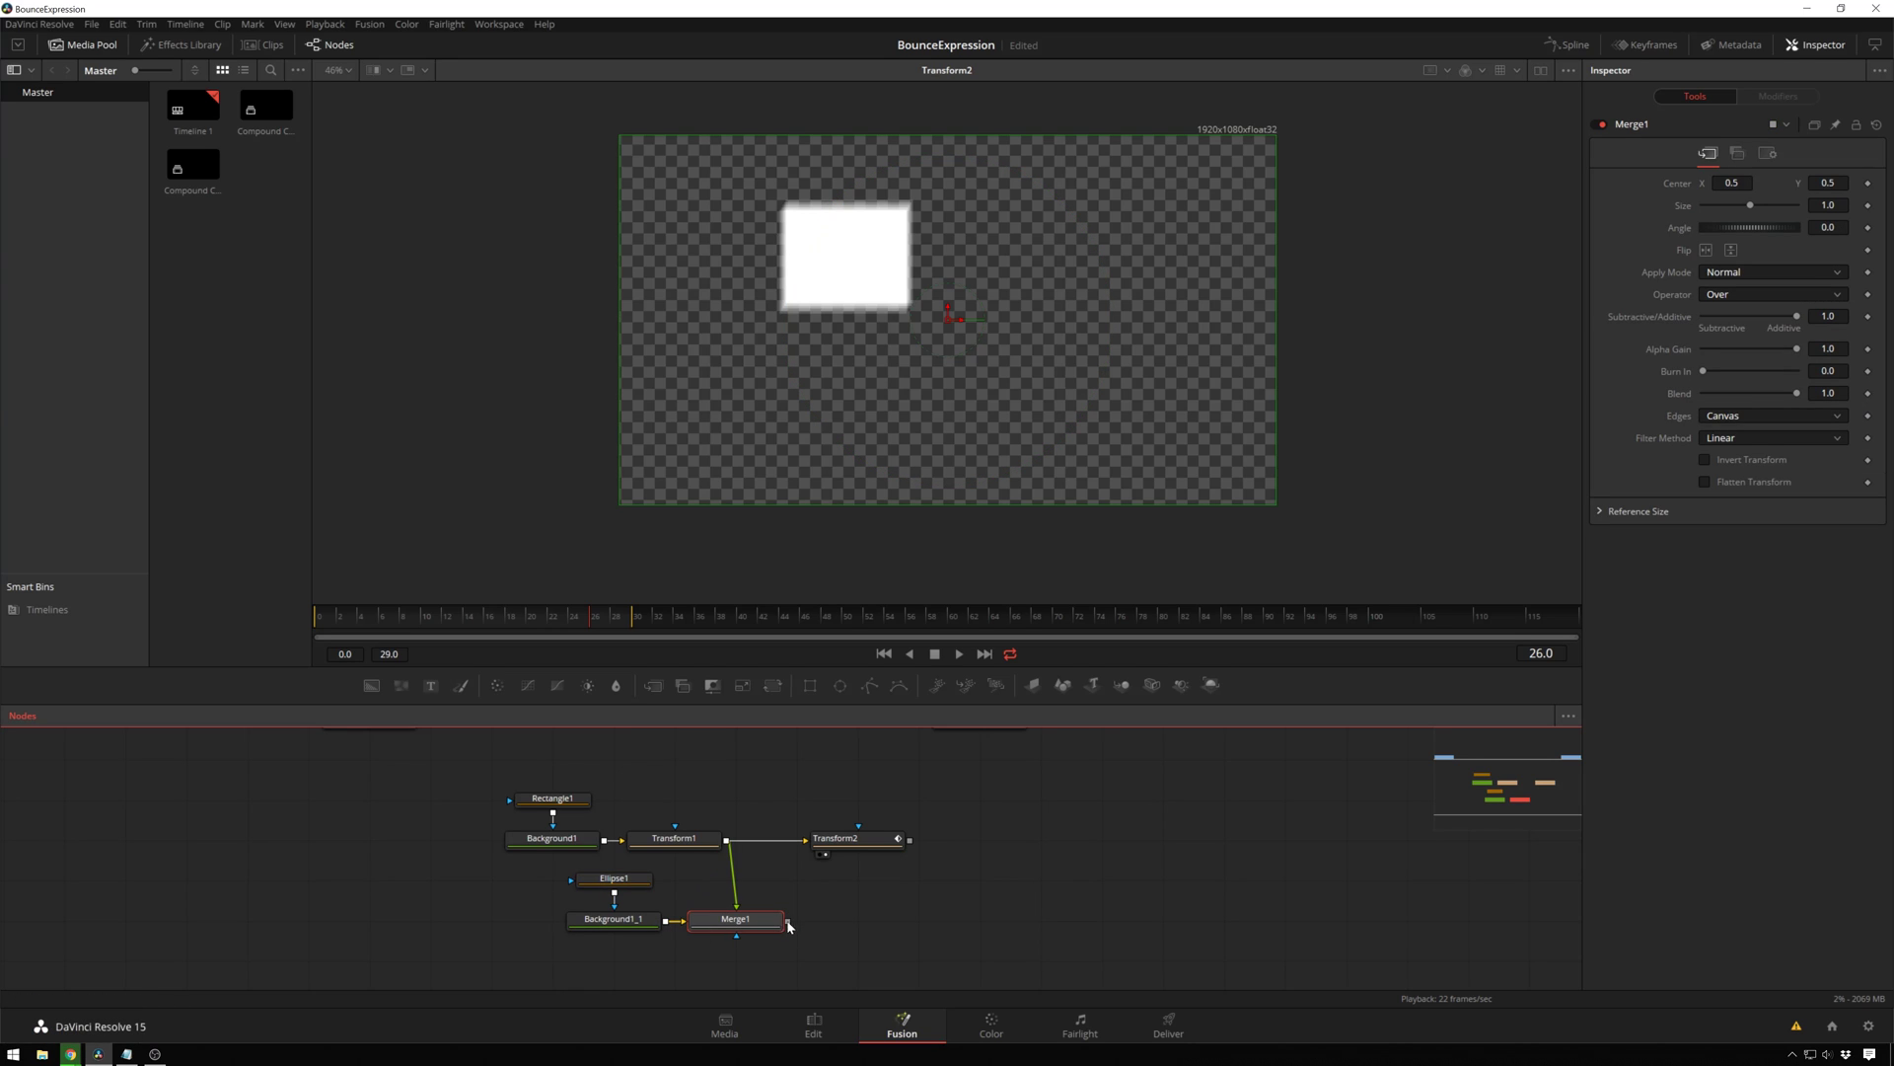
mouse_move(787, 918)
mouse_down()
mouse_move(819, 848)
mouse_move(957, 919)
mouse_up()
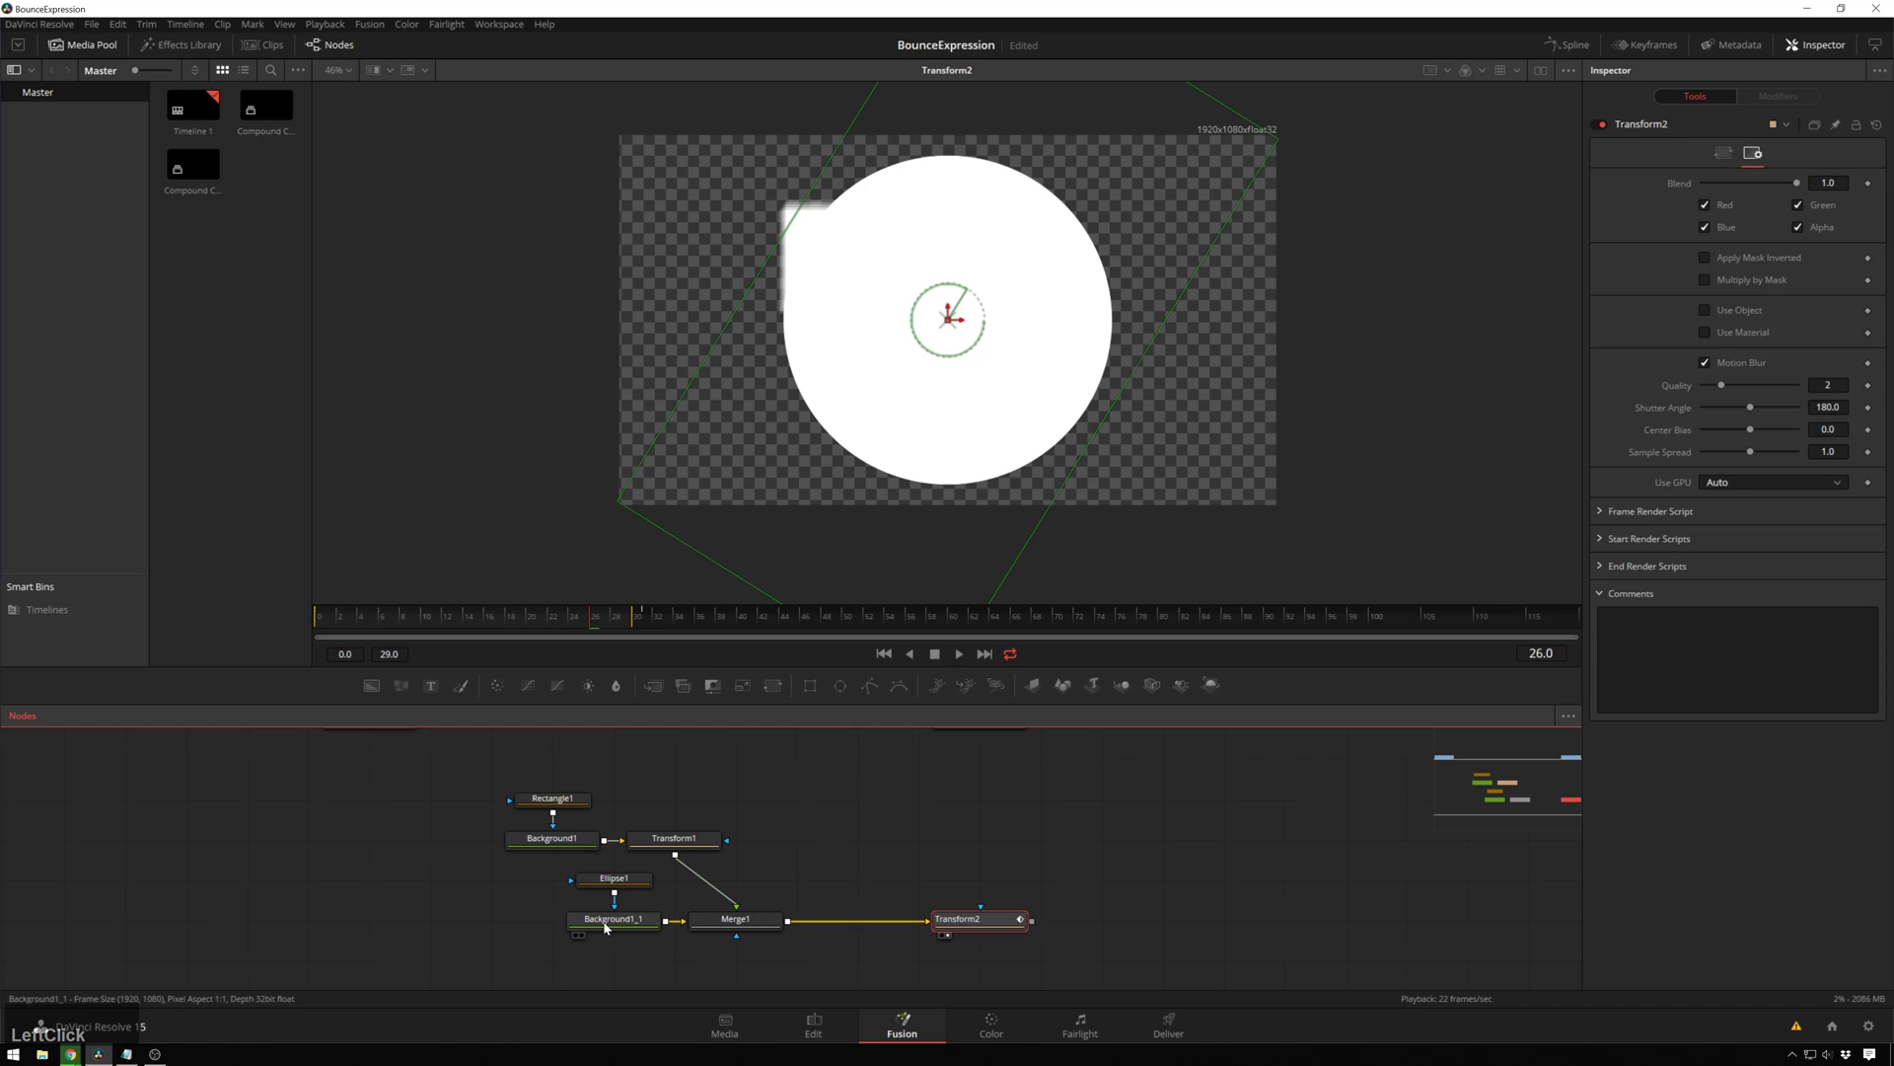
mouse_move(630, 955)
mouse_down()
mouse_move(623, 881)
mouse_move(503, 919)
mouse_up()
Give Ellipse1 width 0.142 and Center X 0.704, then preview the orbit from Transform2.
click(491, 878)
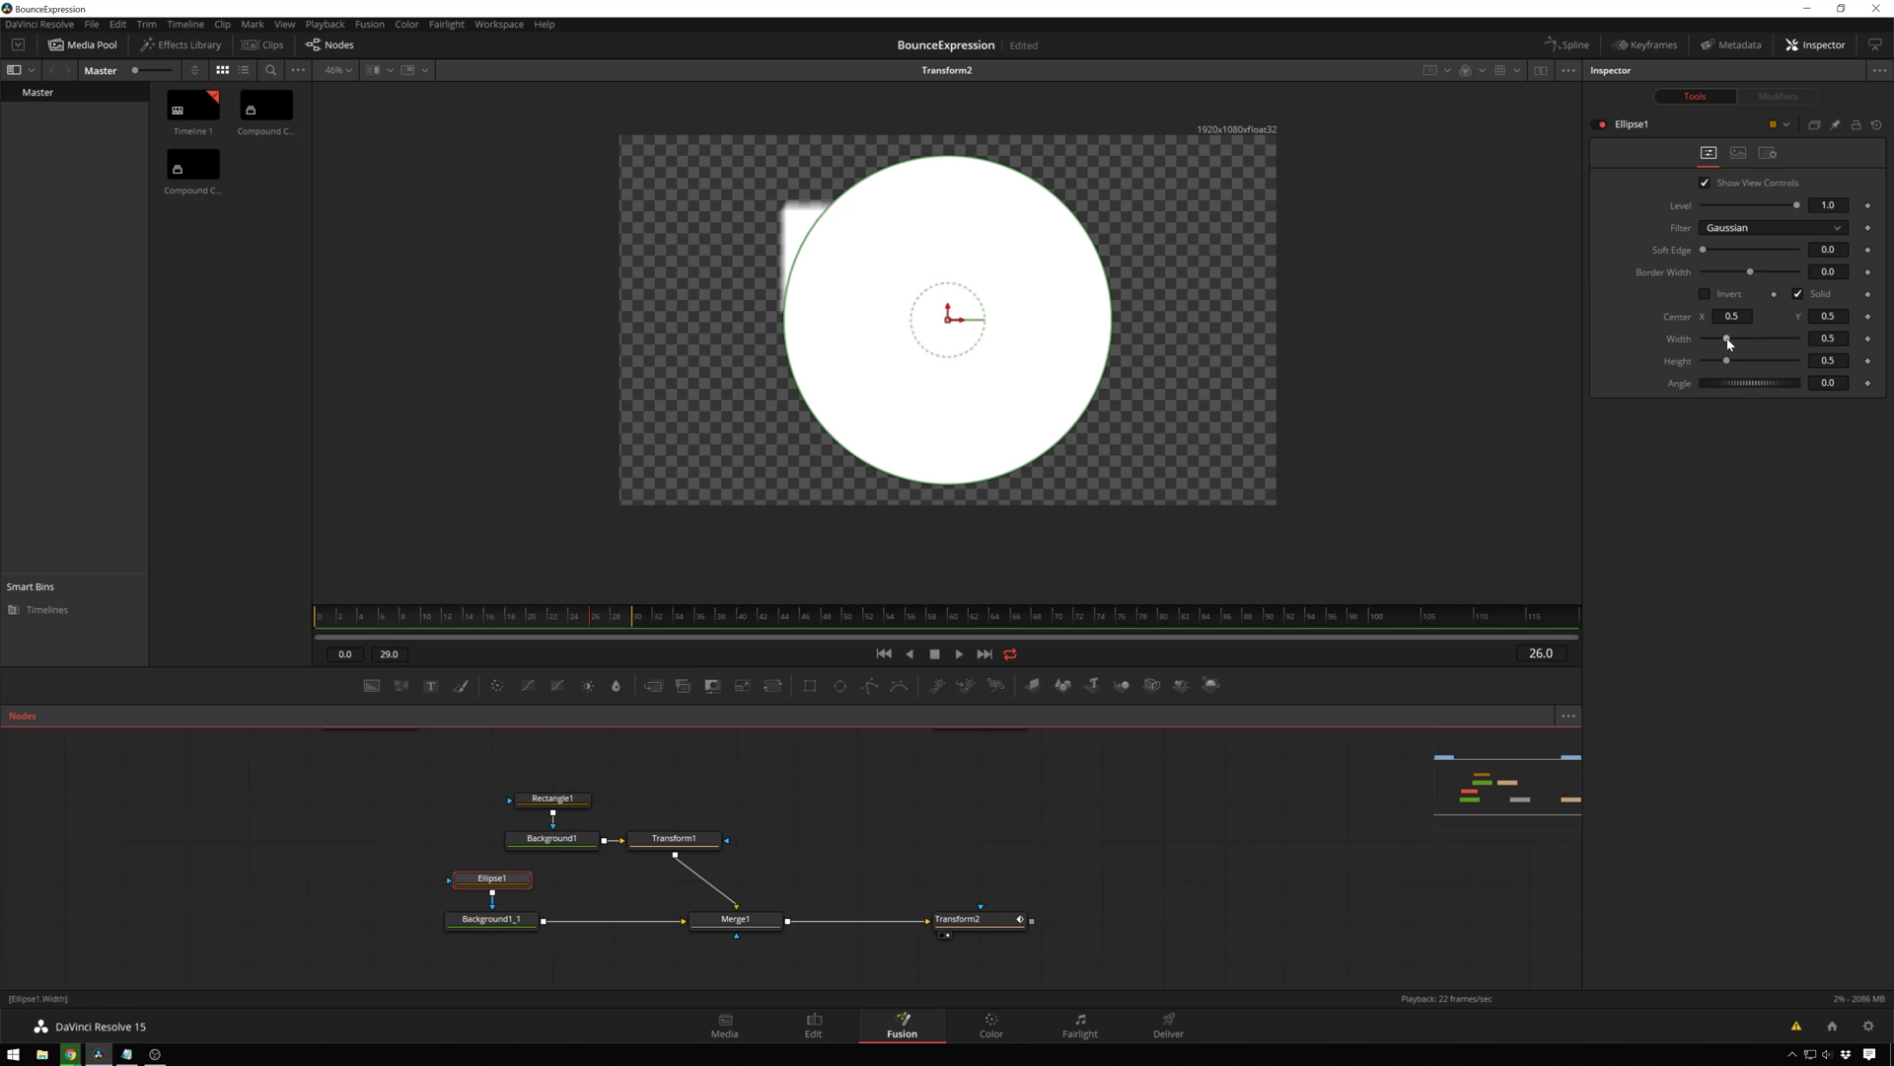
drag(1727, 340, 1709, 339)
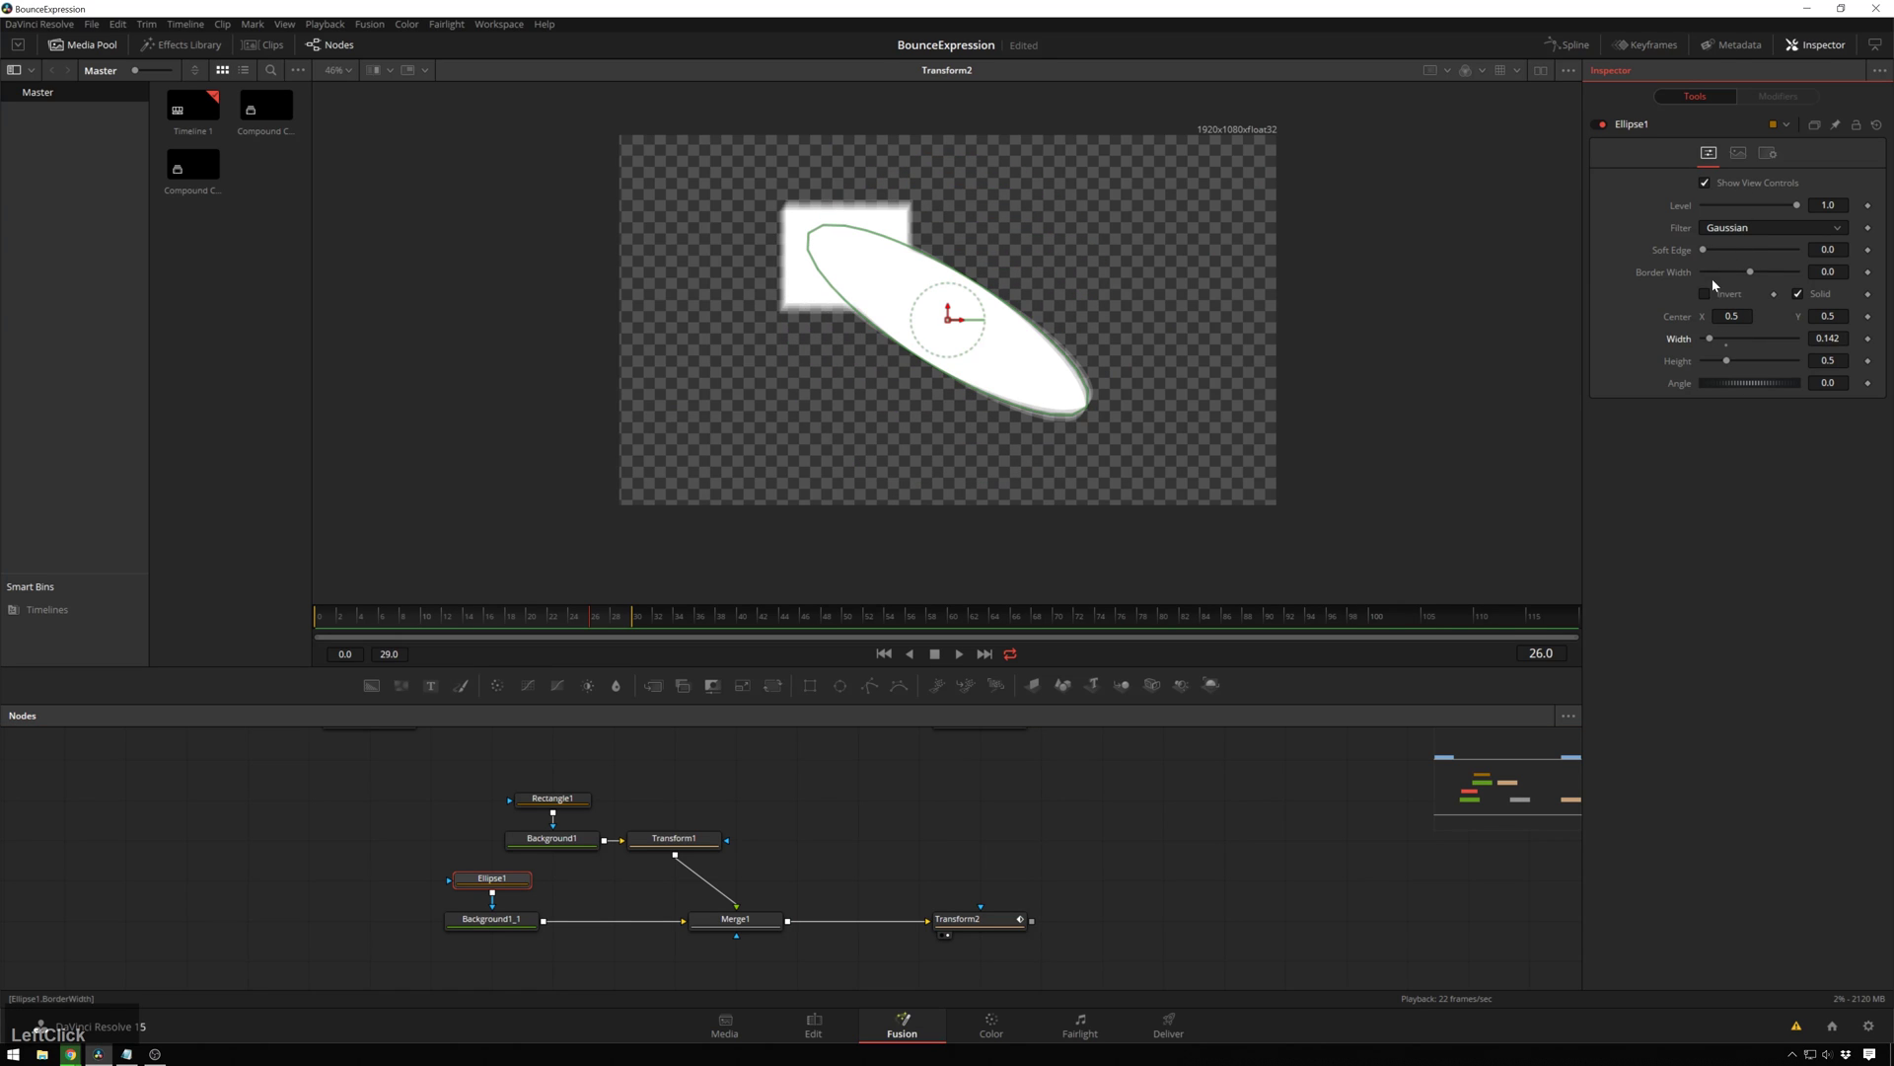
drag(953, 316, 1019, 200)
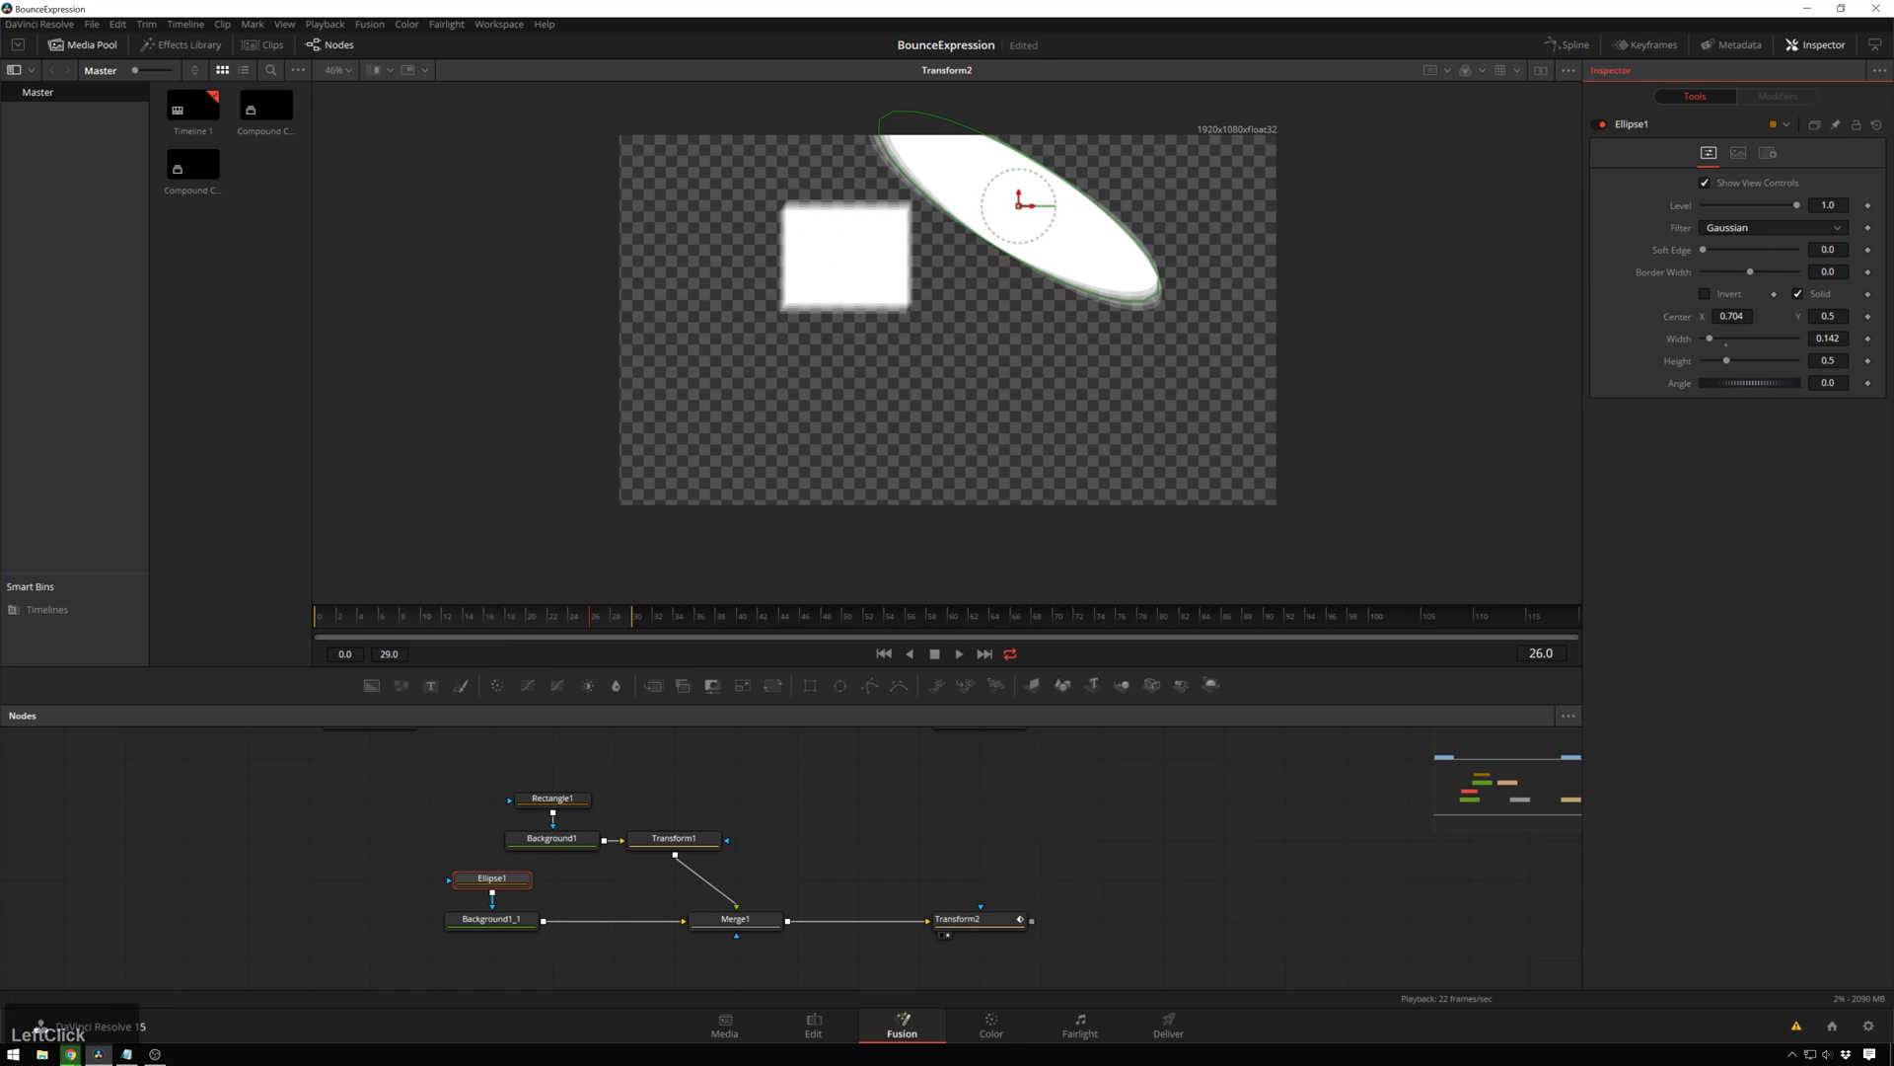
click(956, 919)
key(space)
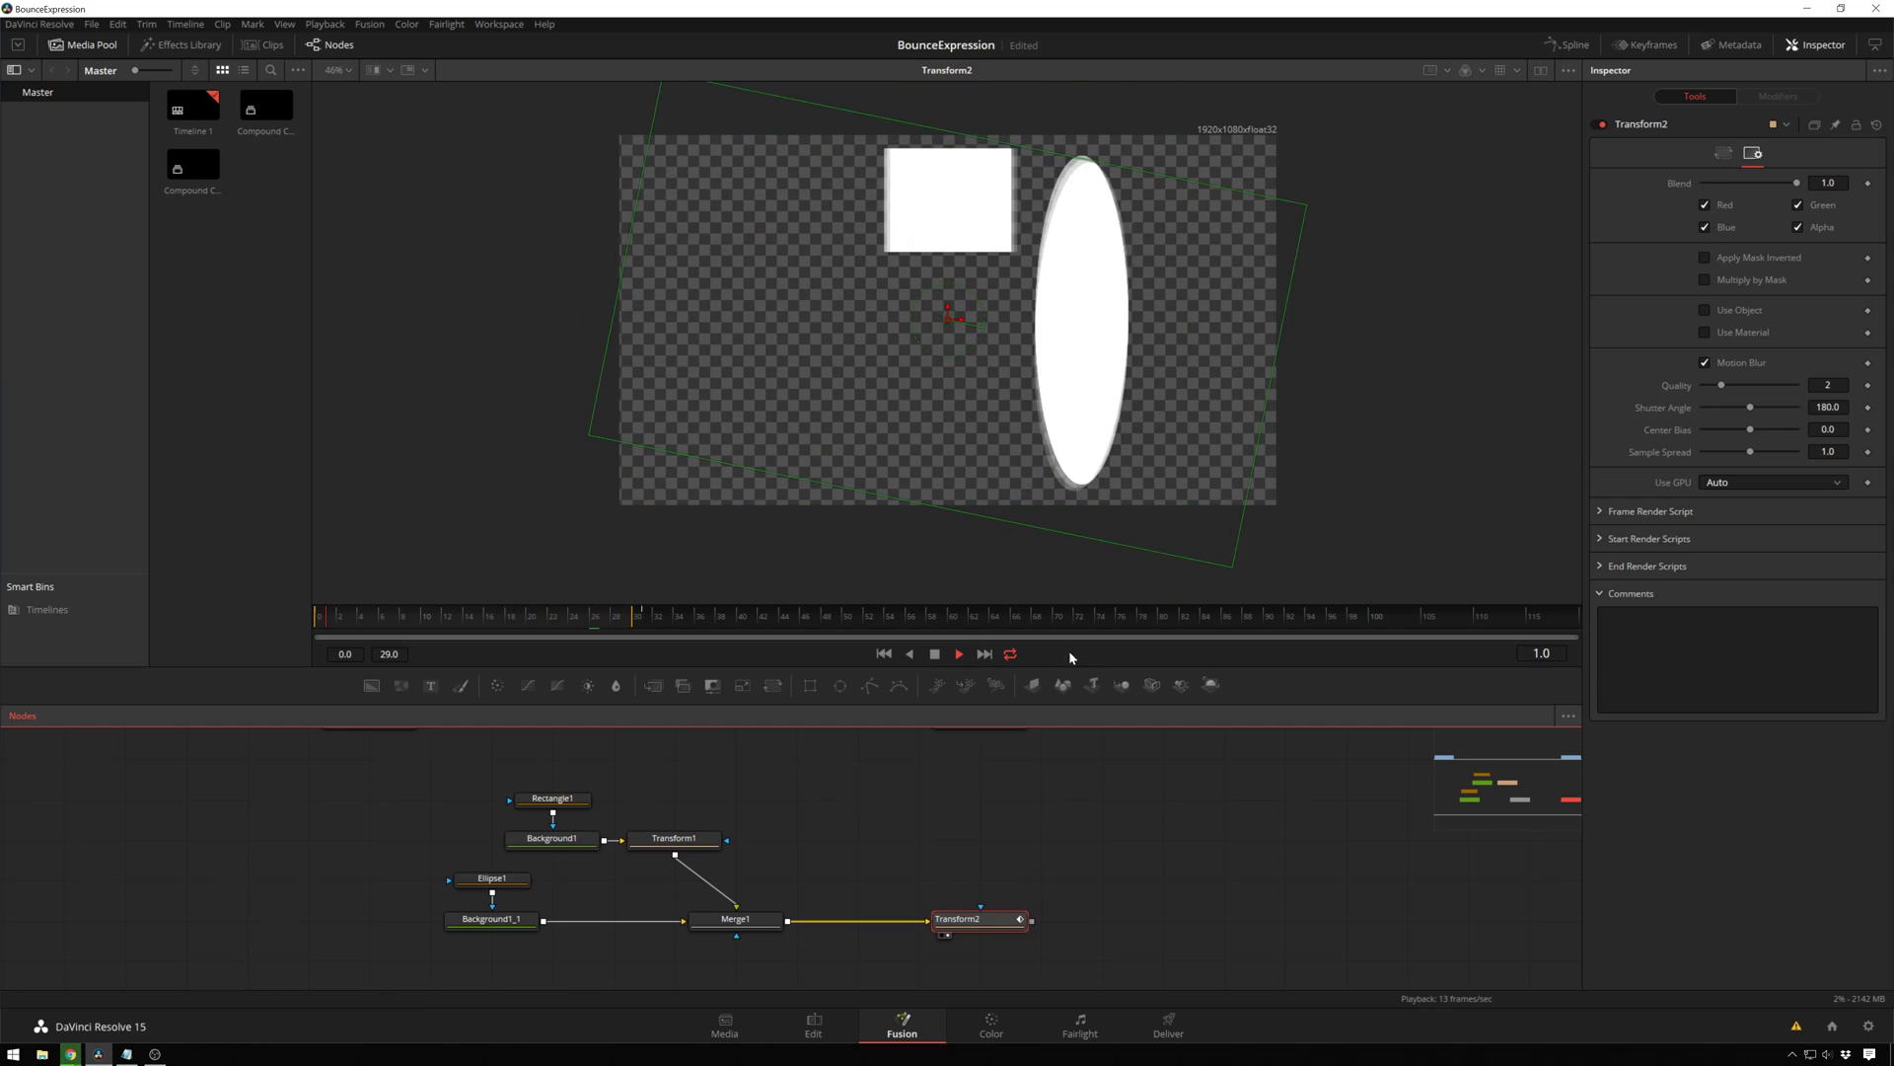
key(space)
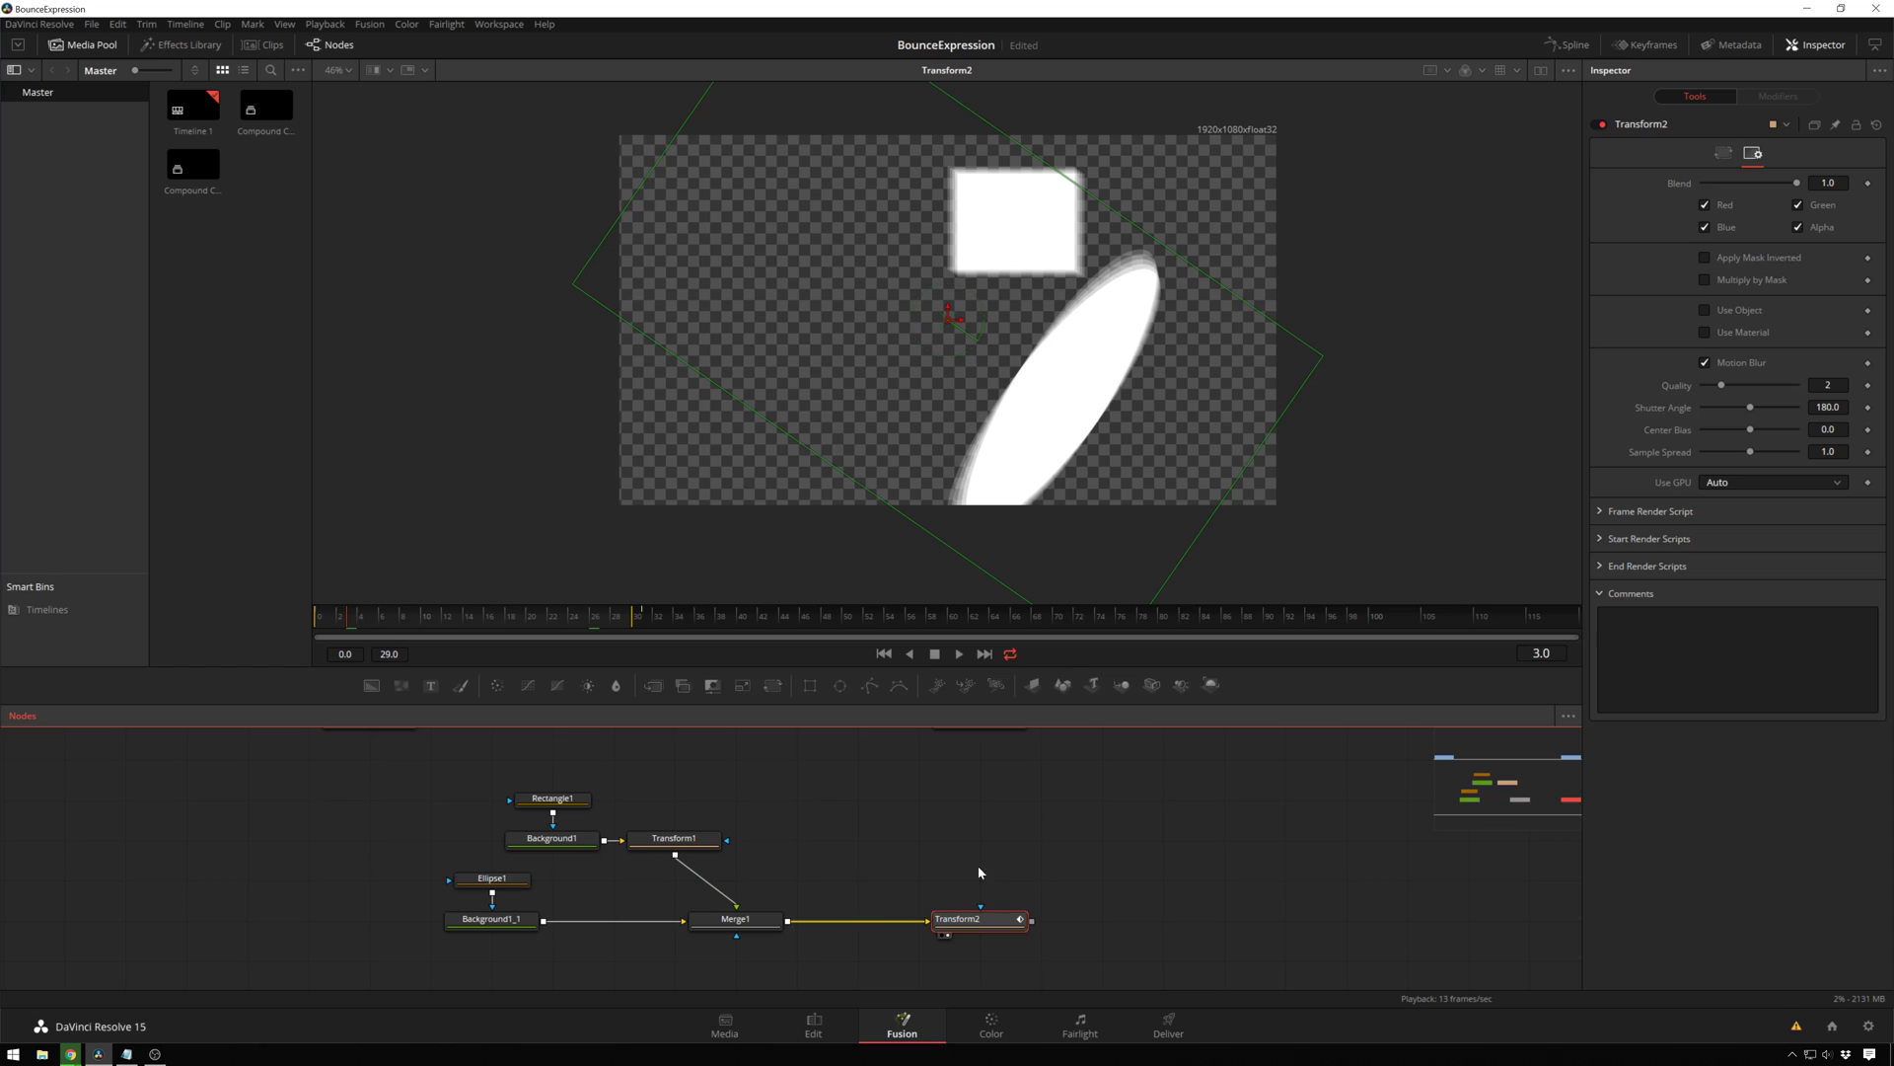
Move Rectangle1, Background1 and Transform1 left to align with Ellipse1 and Background1_1.
click(980, 841)
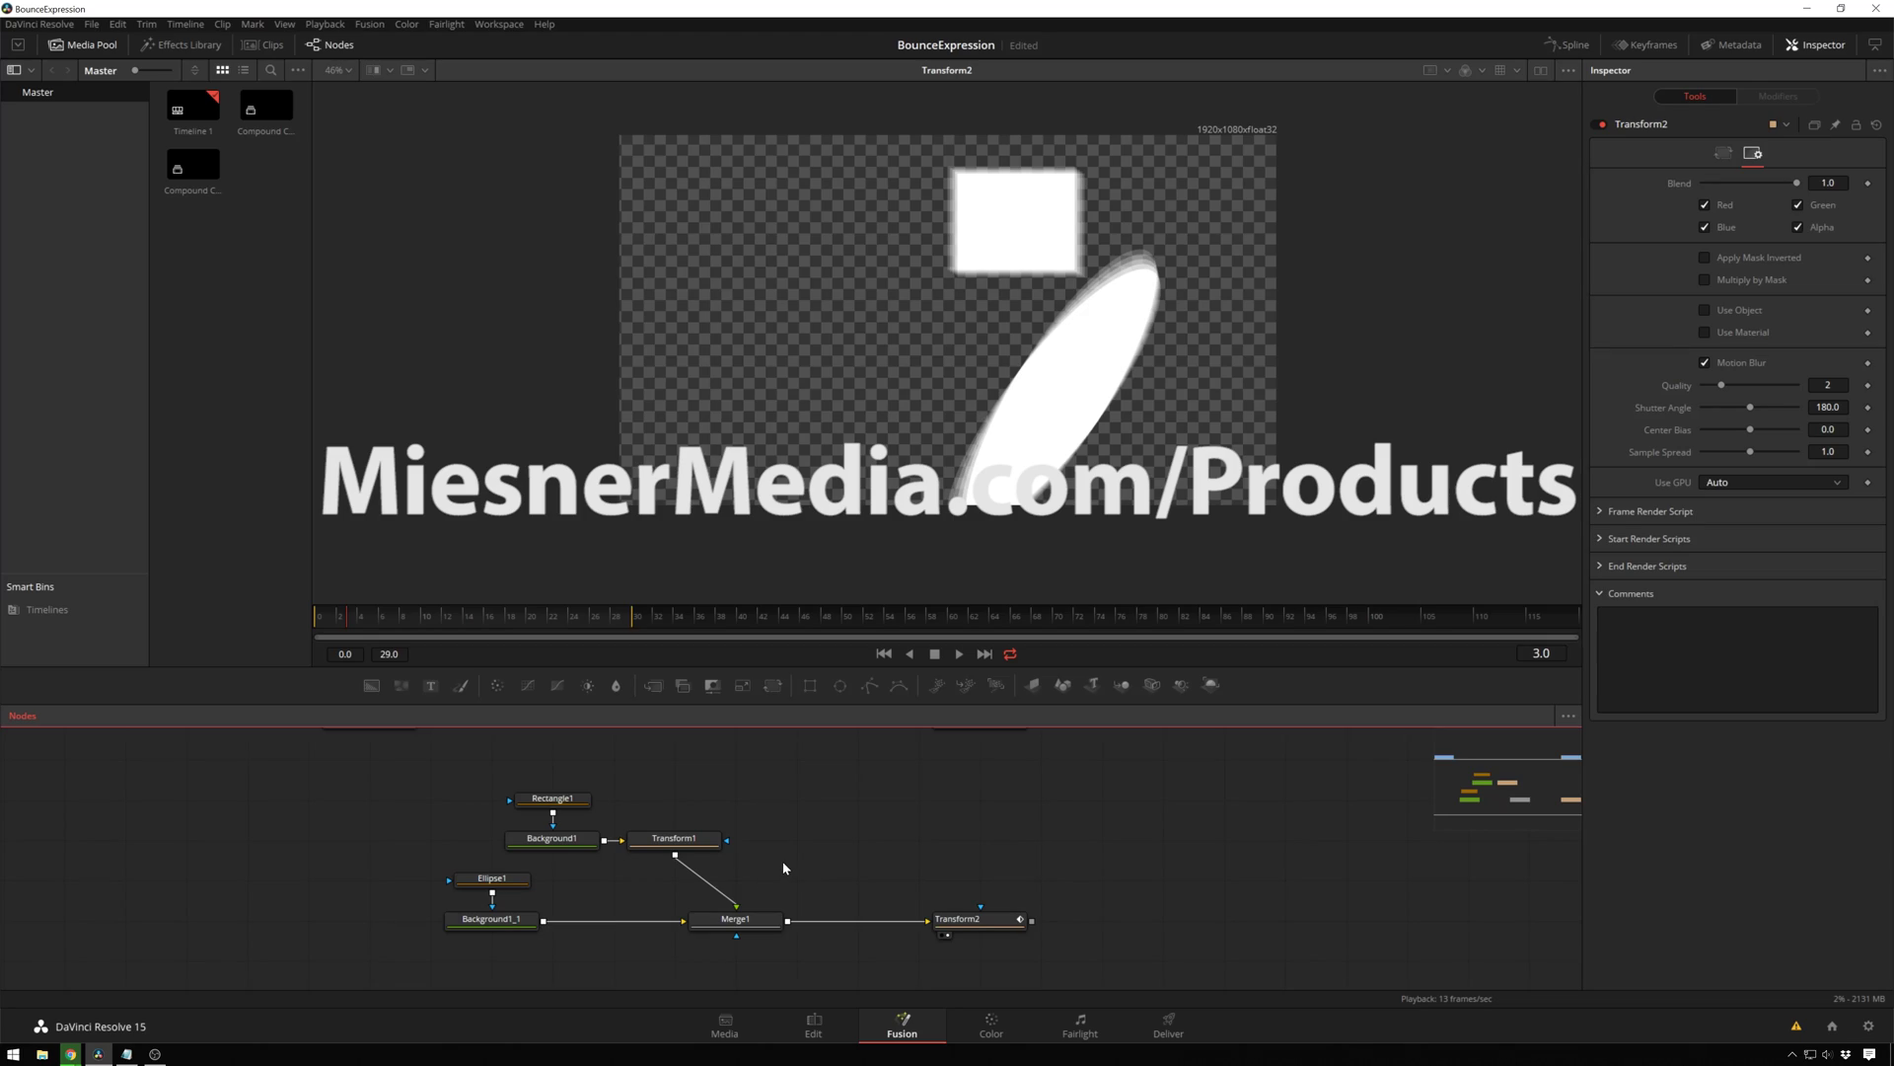
drag(807, 873, 508, 806)
click(889, 845)
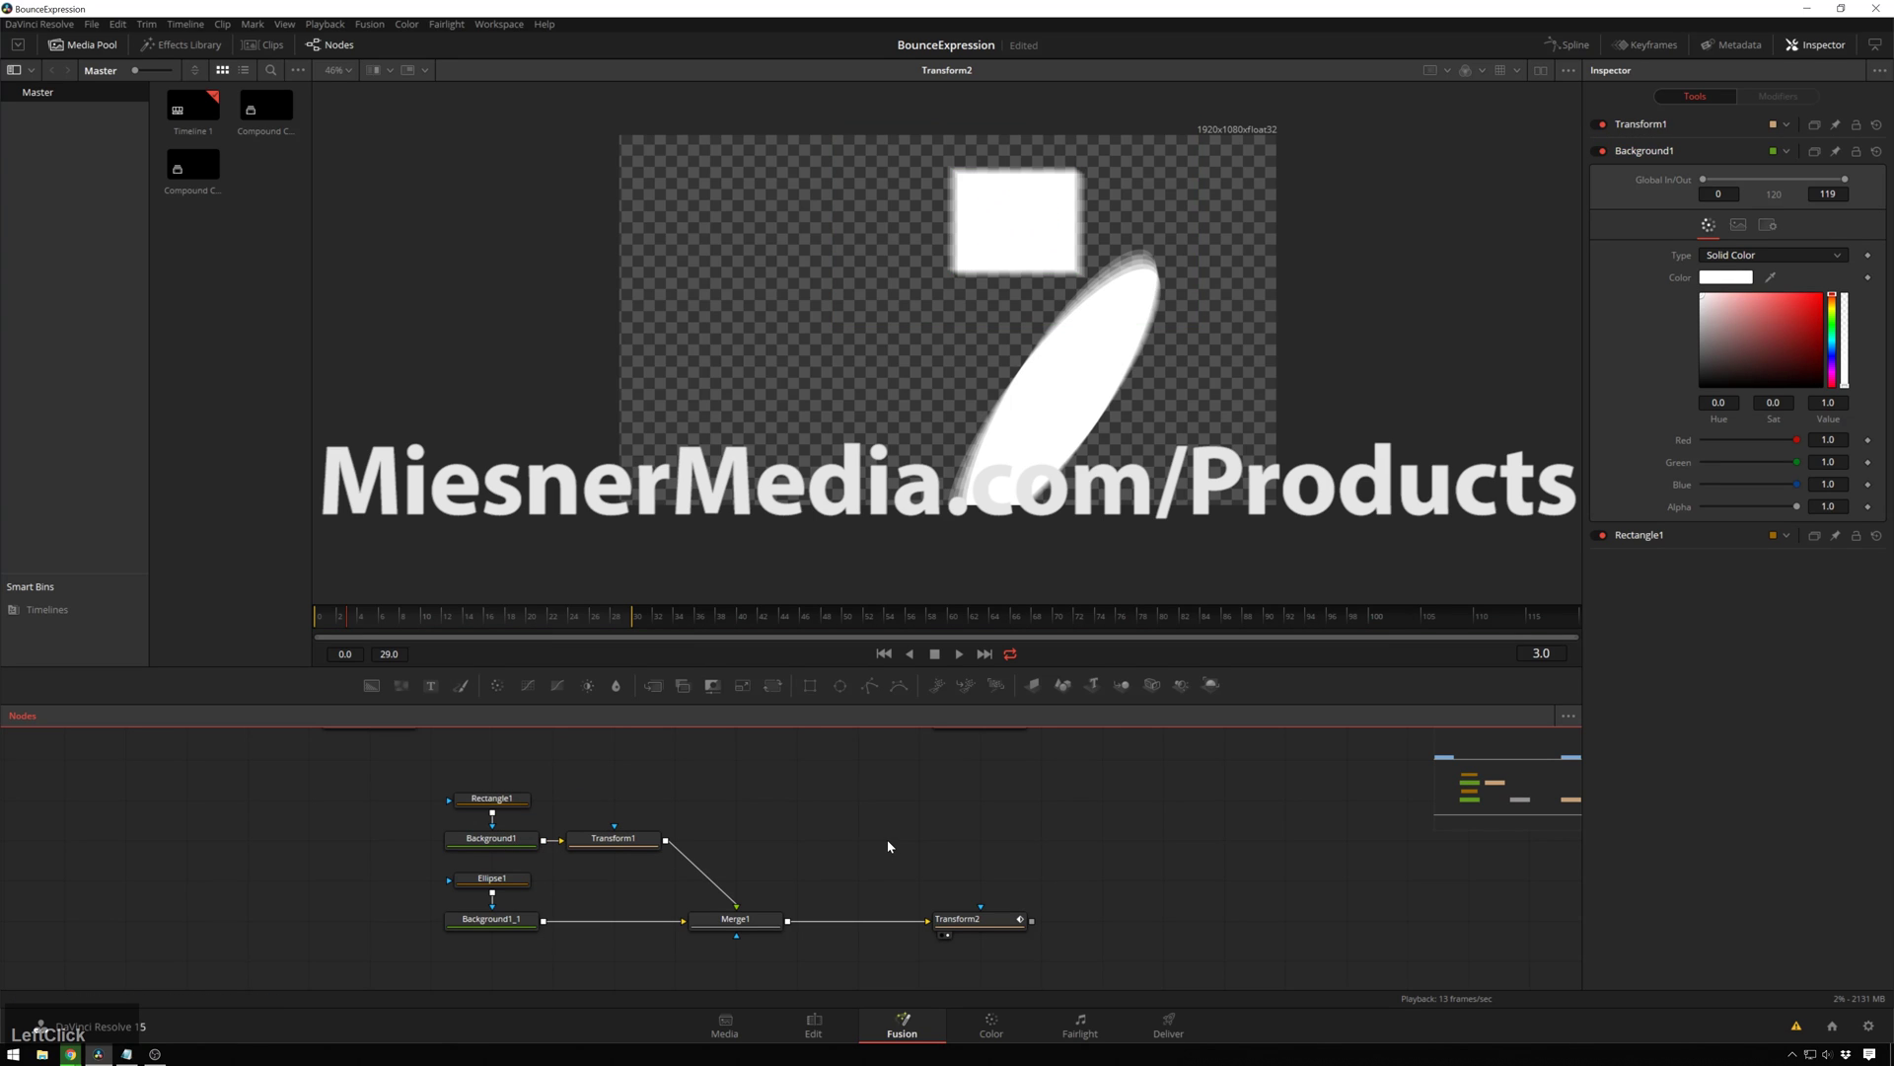